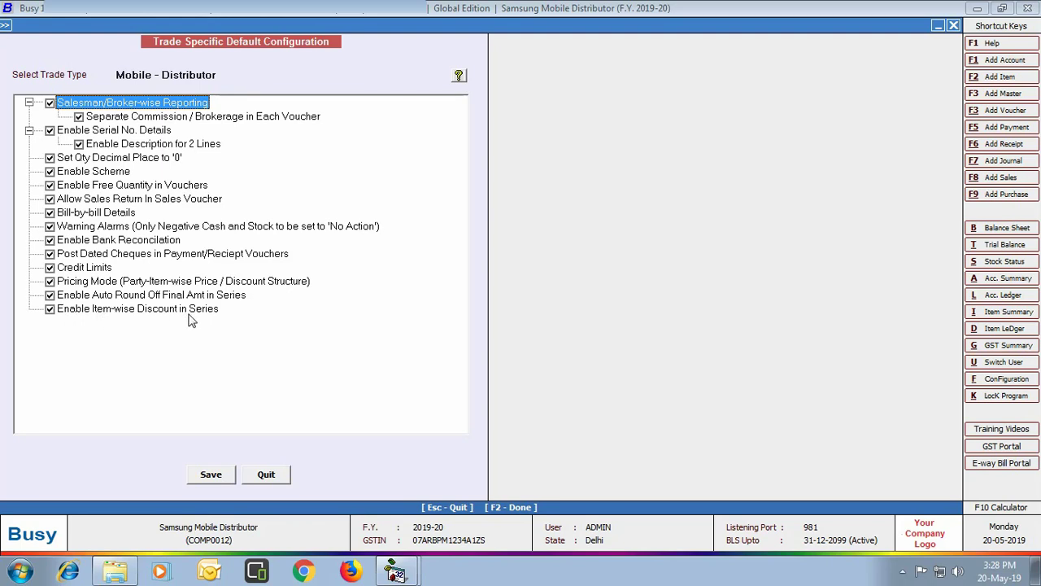
Save the Mobile-Distributor trade defaults with all options ticked, then leave Features/Options
{"action": "left_click", "coordinate": [200, 473]}
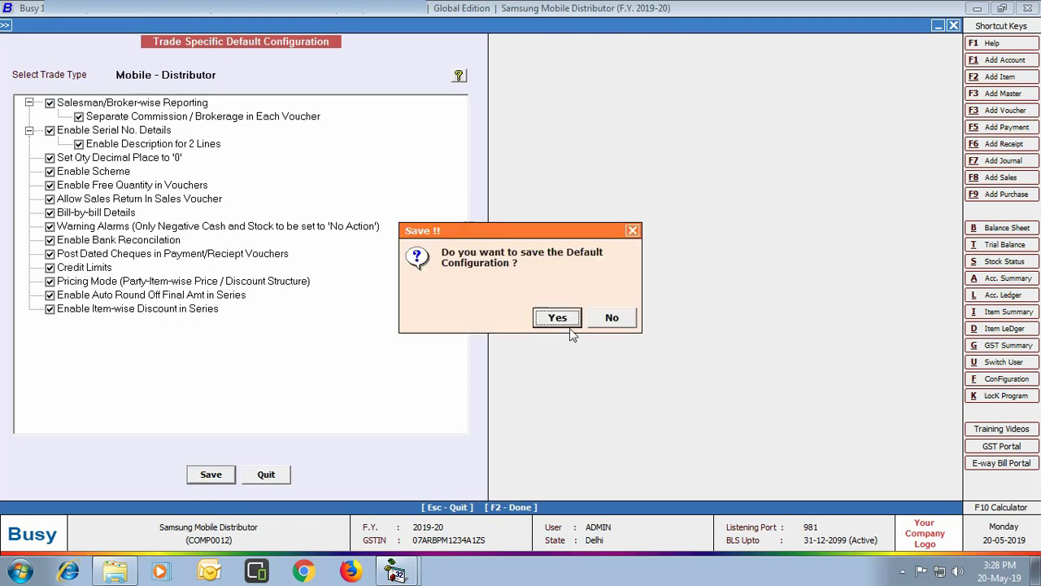
{"action": "left_click", "coordinate": [559, 318]}
{"action": "left_click", "coordinate": [615, 314]}
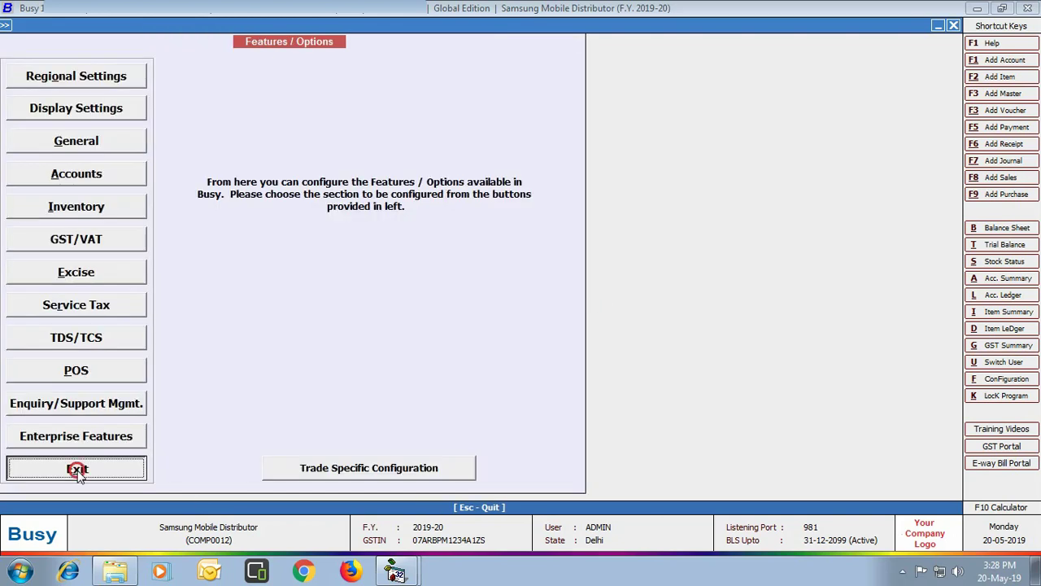
{"action": "left_click", "coordinate": [75, 468]}
{"action": "left_click", "coordinate": [123, 40]}
Start a new Salesman master and enter the salesman's name
{"action": "left_click", "coordinate": [114, 41]}
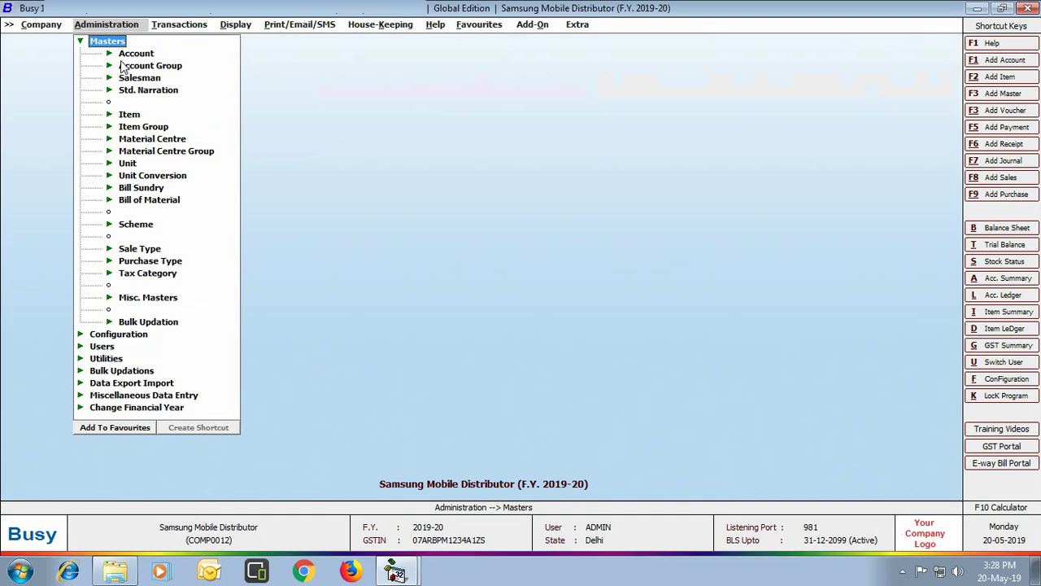
{"action": "double_click", "coordinate": [149, 80]}
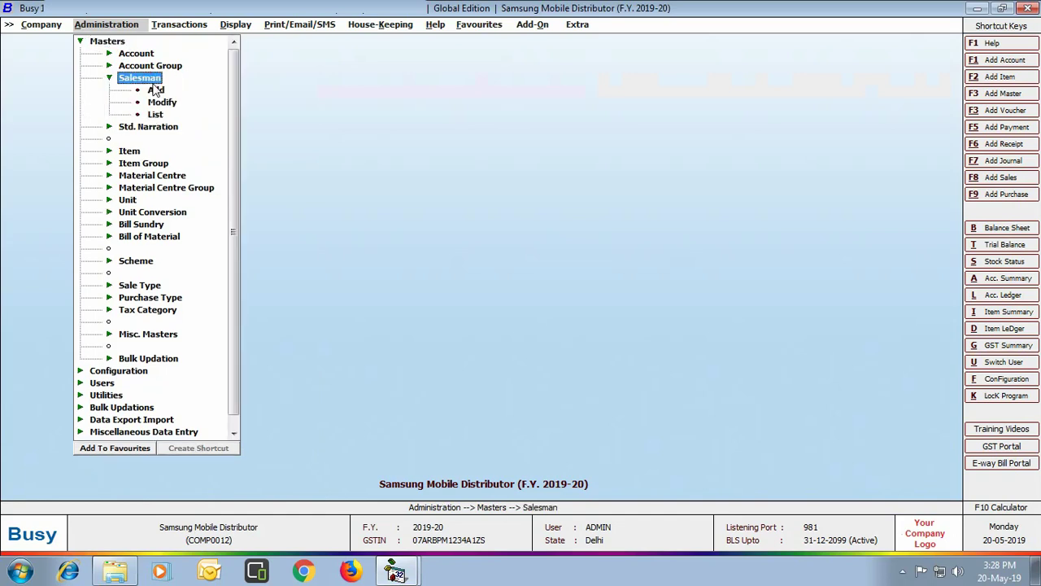
{"action": "double_click", "coordinate": [155, 90]}
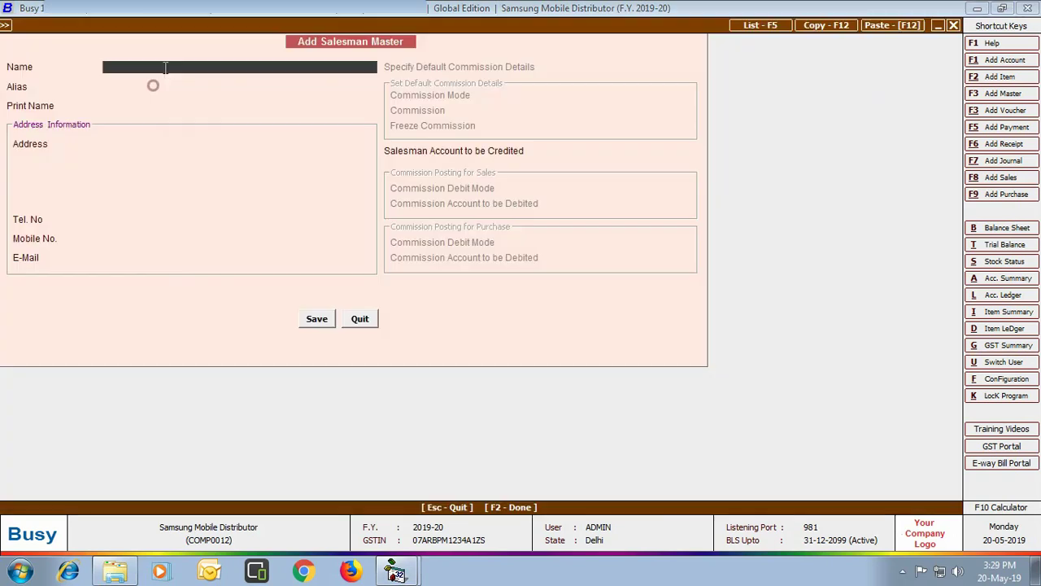
{"action": "key", "text": "Return"}
Fill in the salesman's two-line address, mobile number and e-mail address
{"action": "key", "text": "Return"}
{"action": "key", "text": "Return"}
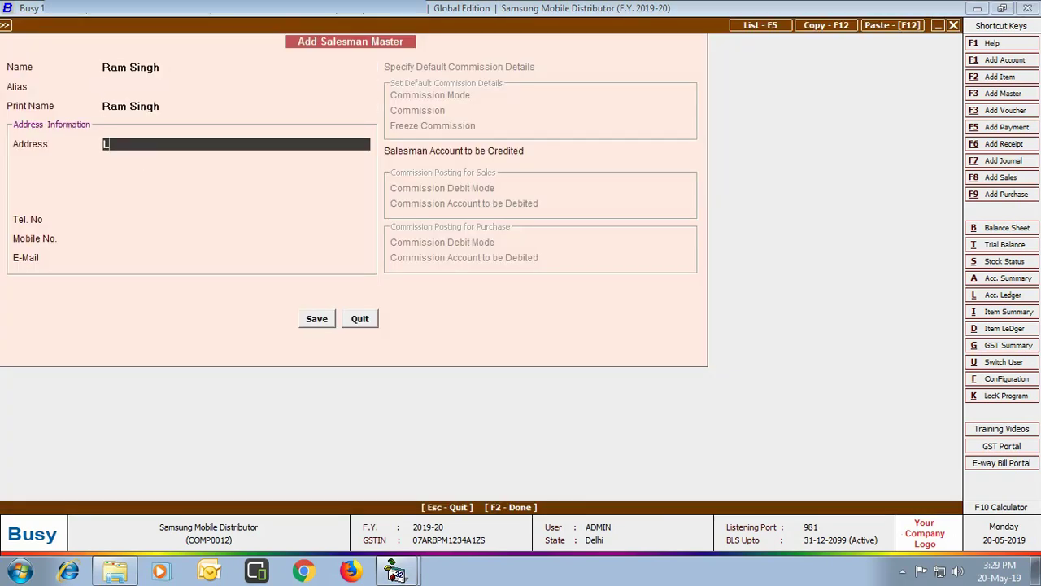
{"action": "key", "text": "Return"}
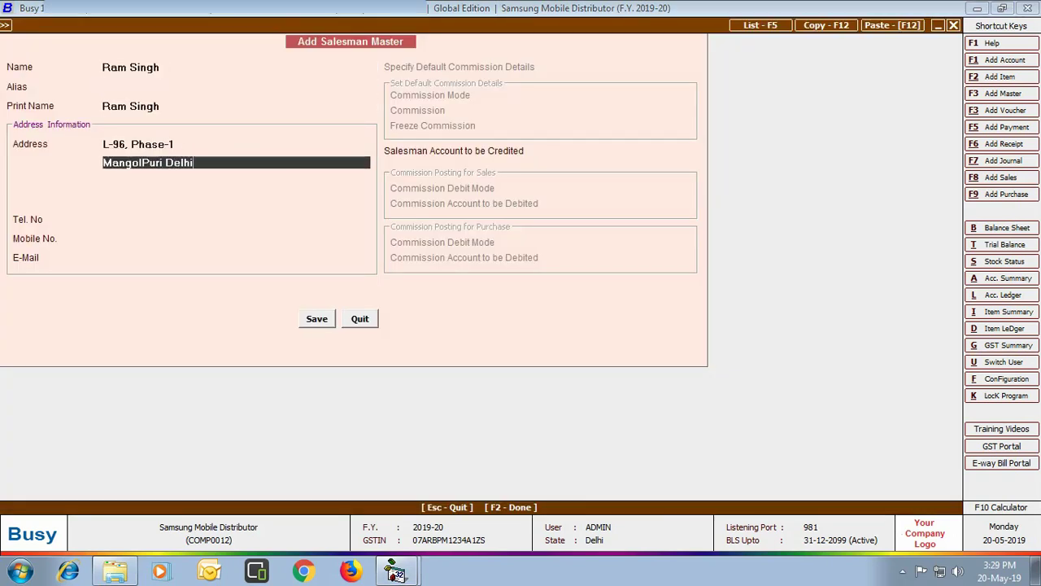
{"action": "key", "text": "Return"}
{"action": "key", "text": "Return"}
{"action": "key", "text": "Return"}
{"action": "key", "text": "Return"}
{"action": "type", "text": "9898989898"}
{"action": "key", "text": "Return"}
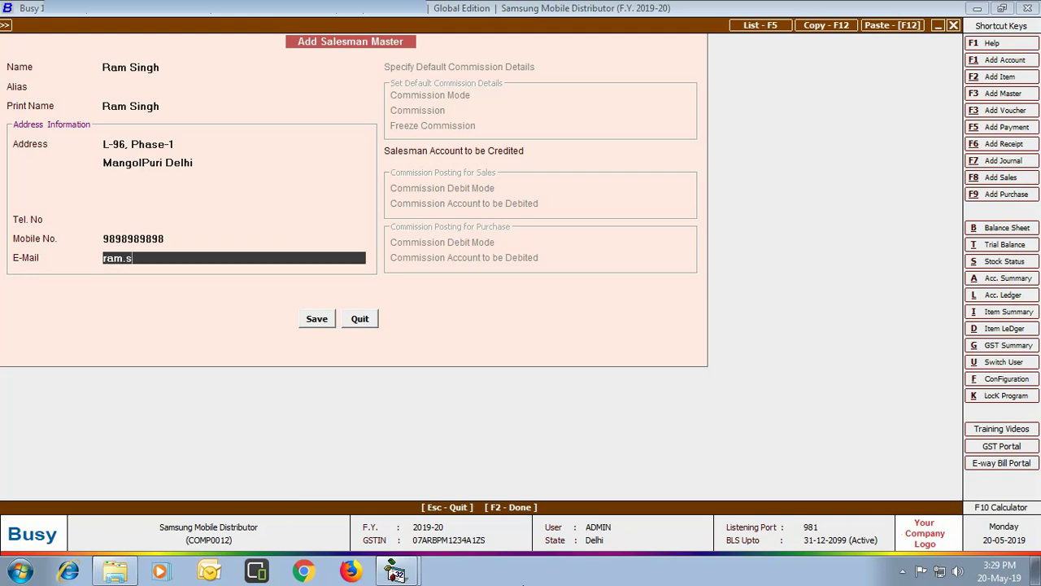
Set Commission on Sales as the credited account and save the salesman
{"action": "key", "text": "Return"}
{"action": "type", "text": "comm"}
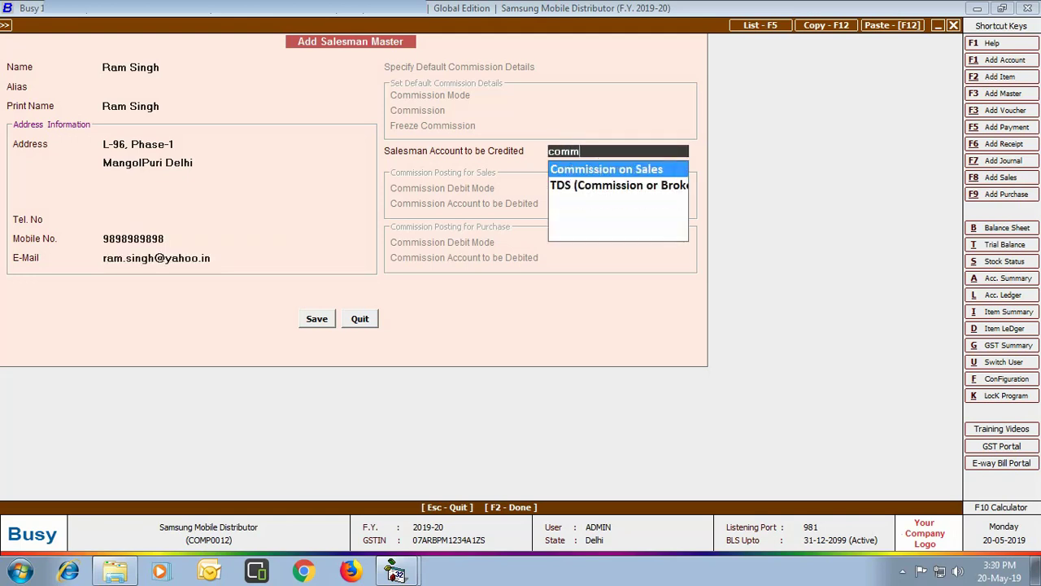
{"action": "key", "text": "Return"}
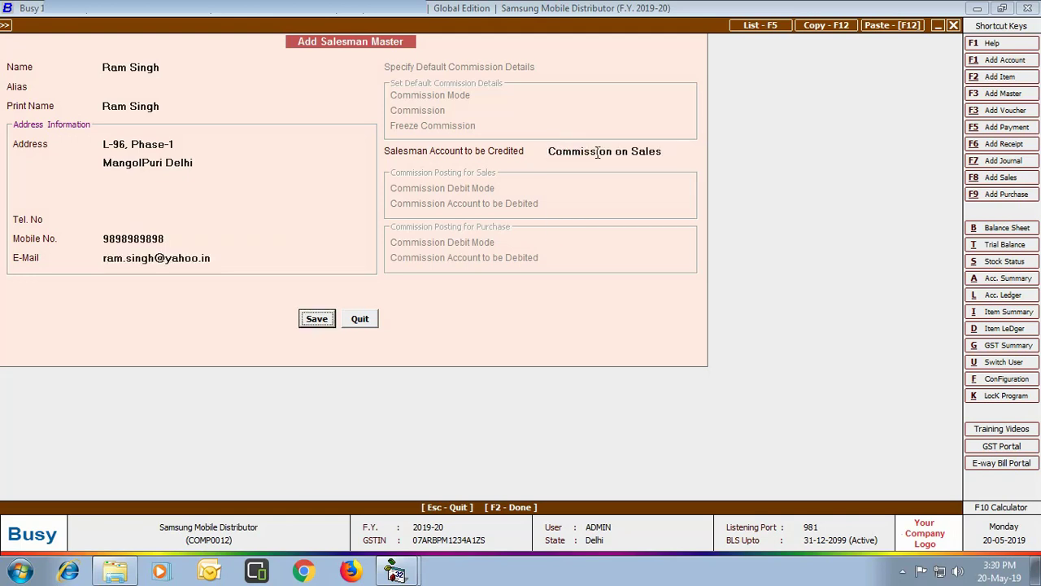
{"action": "left_click", "coordinate": [316, 318]}
{"action": "left_click", "coordinate": [360, 319]}
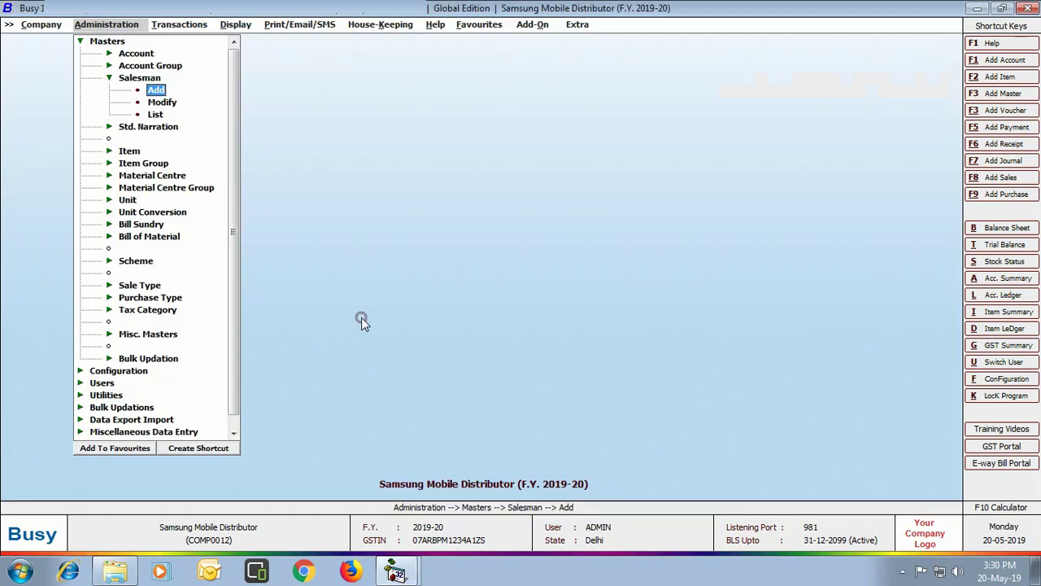
Create a new scheme master named 'Get Bluetooth headset free'
{"action": "left_click", "coordinate": [143, 264]}
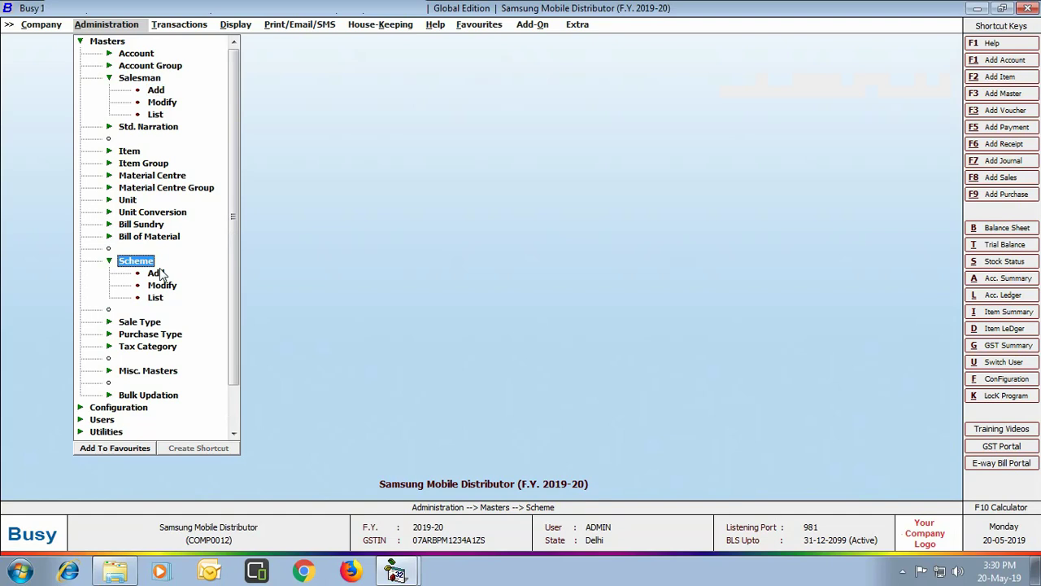
{"action": "left_click", "coordinate": [156, 273]}
{"action": "type", "text": "Get"}
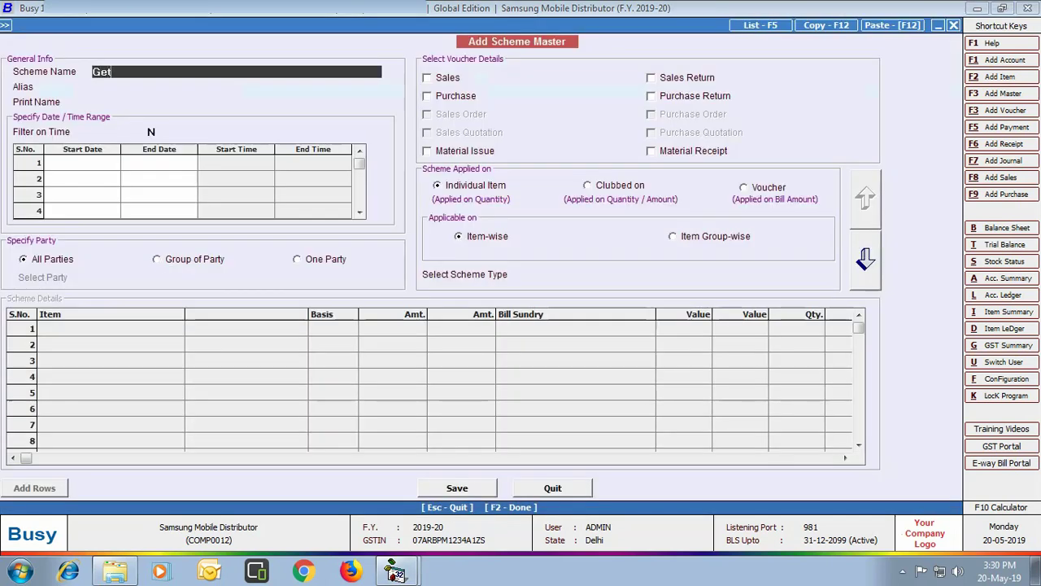
{"action": "type", "text": " Bluetooth headset free"}
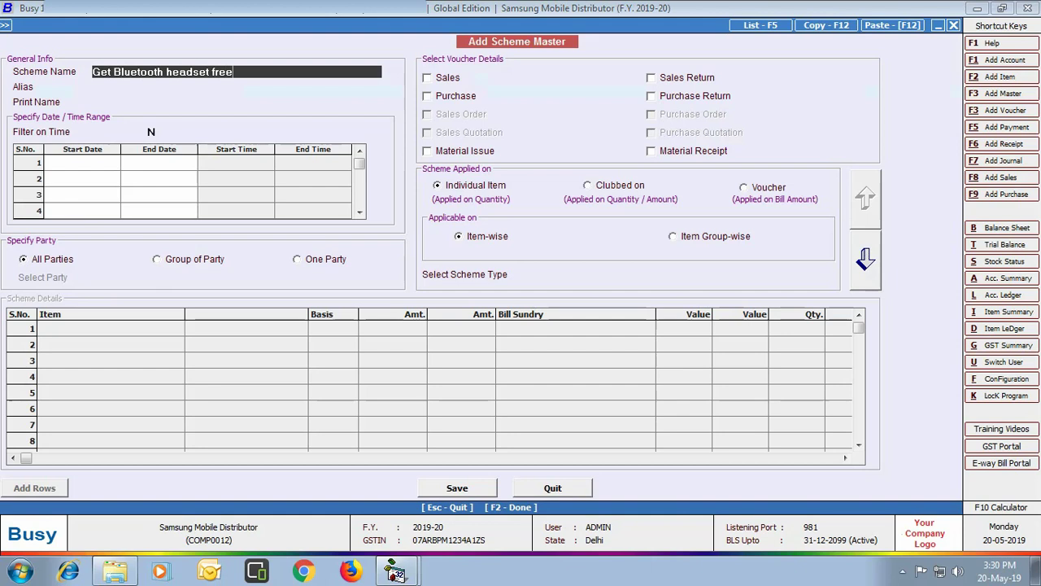
{"action": "key", "text": "Return"}
{"action": "left_click", "coordinate": [151, 84]}
{"action": "key", "text": "Return"}
{"action": "key", "text": "Return"}
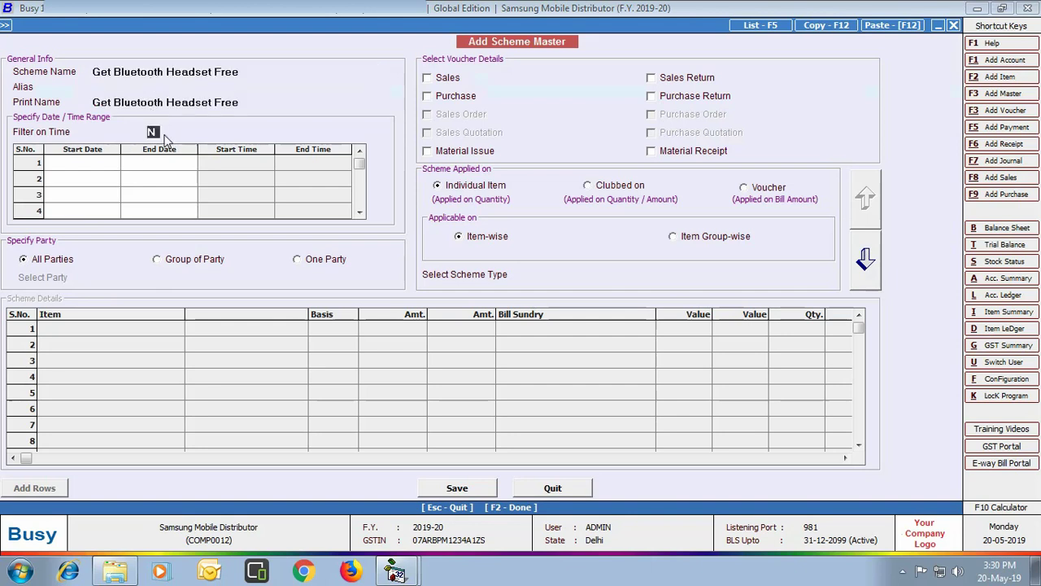
Make the scheme valid from 01-05-2019 to 31-03-2020 and apply it to sales
{"action": "left_click", "coordinate": [94, 163]}
{"action": "type", "text": "01-05-2019"}
{"action": "key", "text": "Return"}
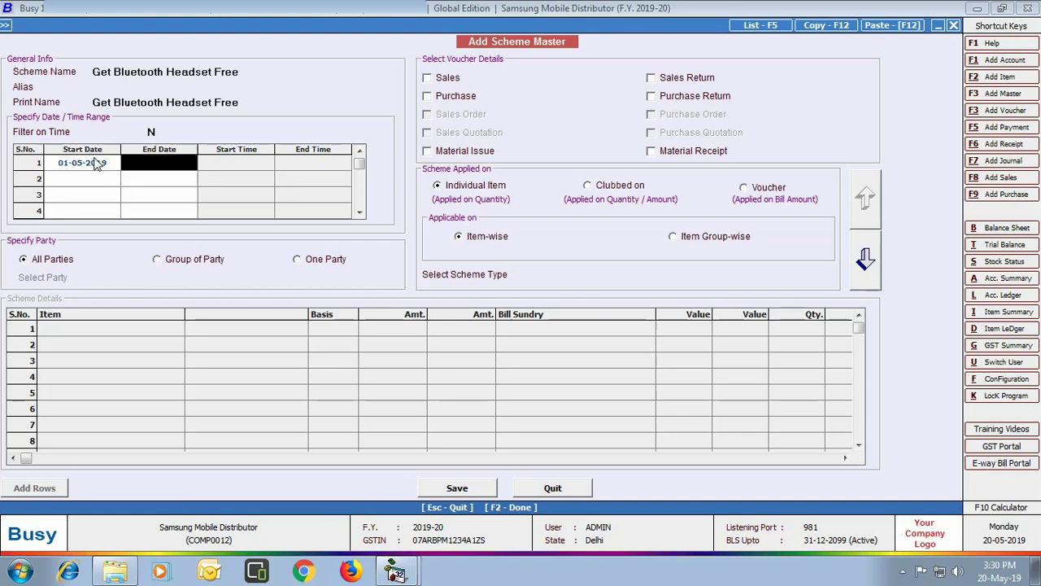
{"action": "type", "text": "31-03-2020"}
{"action": "key", "text": "Return"}
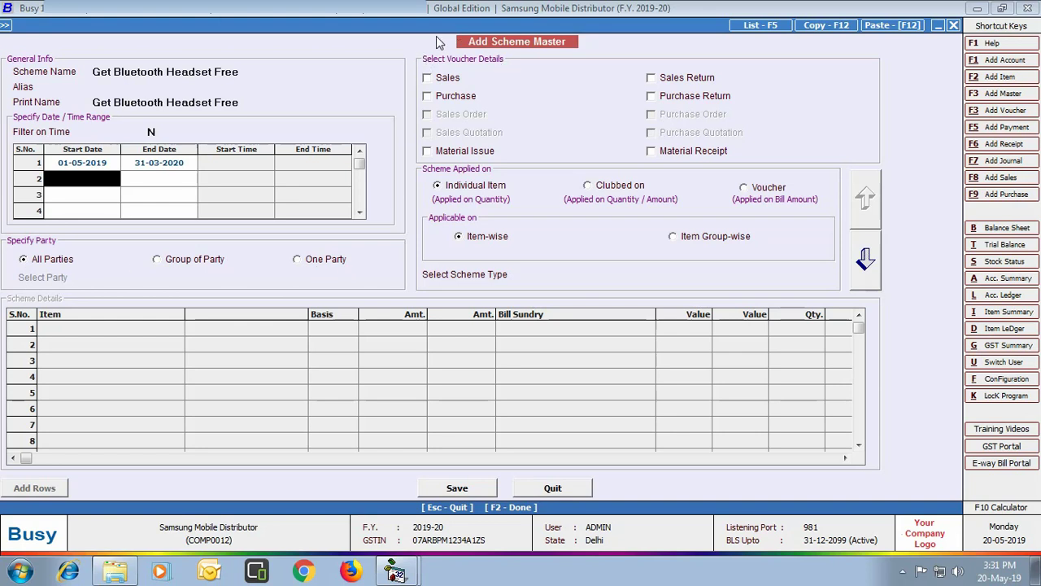
{"action": "left_click", "coordinate": [428, 79]}
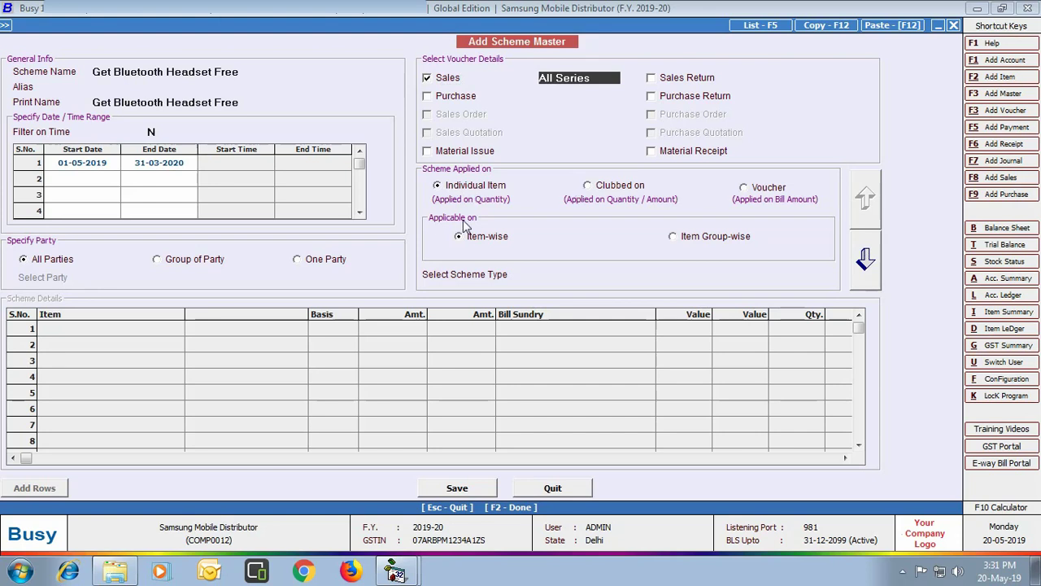
Set the scheme type to Free/Discounted - Diff Item
{"action": "left_click", "coordinate": [653, 273]}
{"action": "key", "text": "Down"}
{"action": "key", "text": "Down"}
{"action": "key", "text": "Down"}
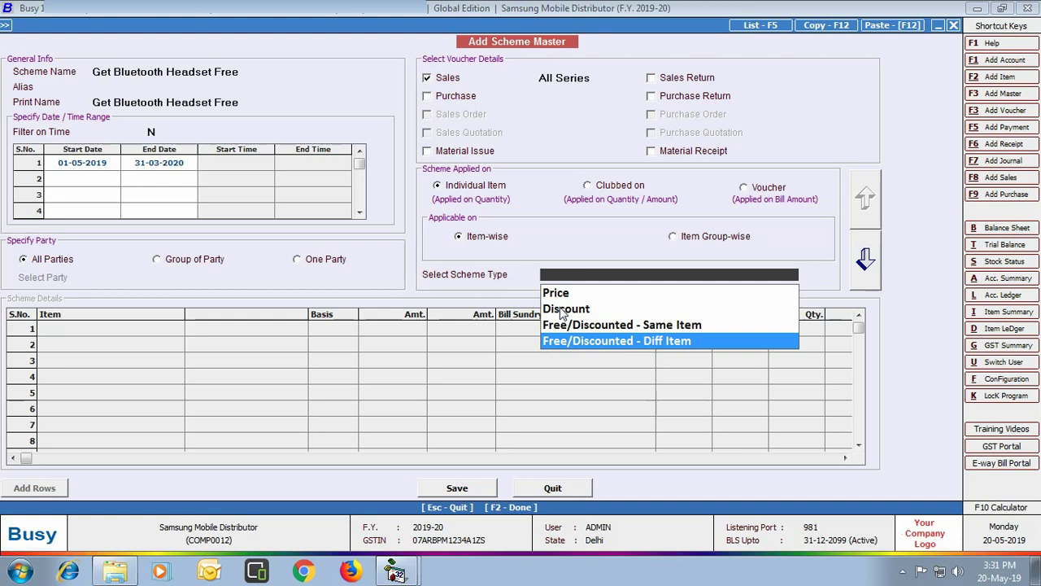
{"action": "left_click", "coordinate": [641, 342]}
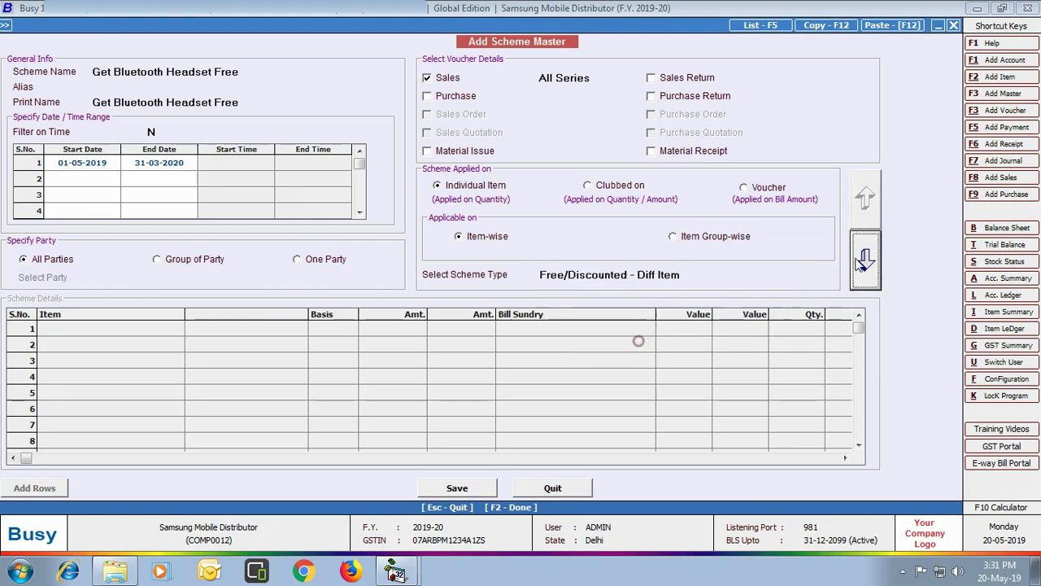
{"action": "left_click", "coordinate": [865, 258]}
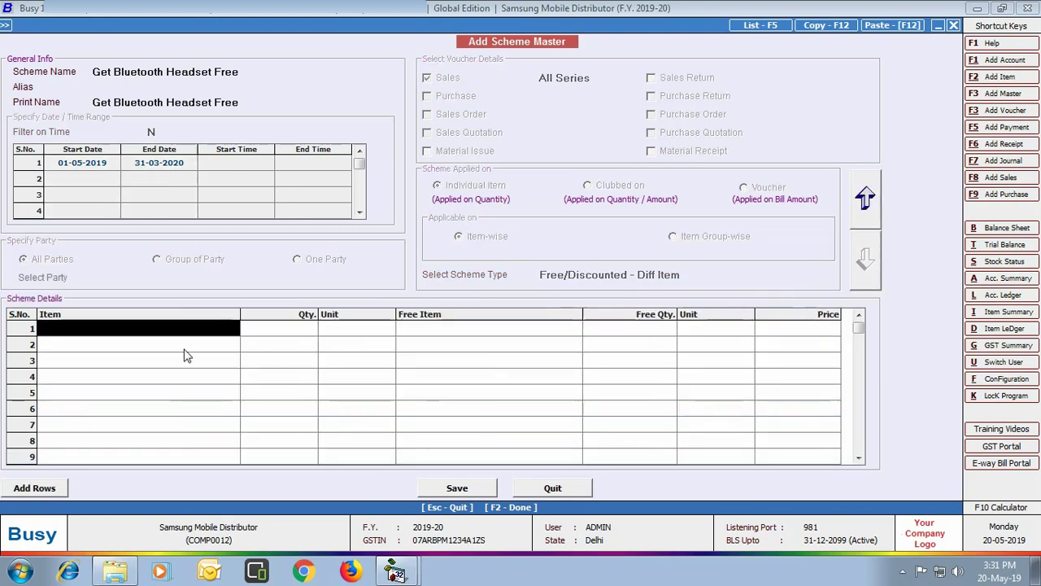
Enter Samsung Galaxy A8 Star, qty 1, with free Samsung Bluetooth Headset, qty 1, and save
{"action": "type", "text": "sa"}
{"action": "key", "text": "Down"}
{"action": "key", "text": "Down"}
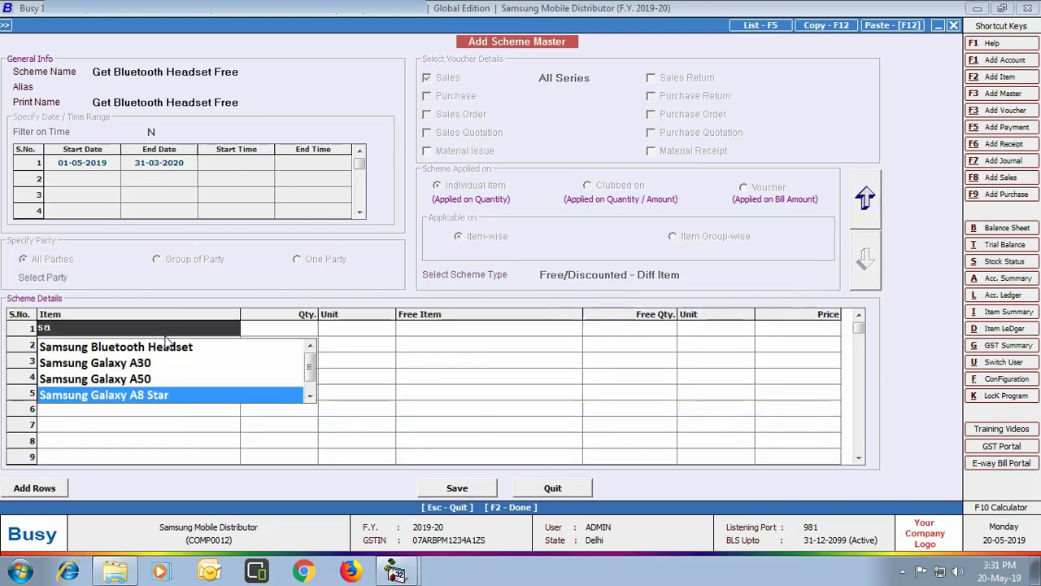
{"action": "key", "text": "Return"}
{"action": "type", "text": "1"}
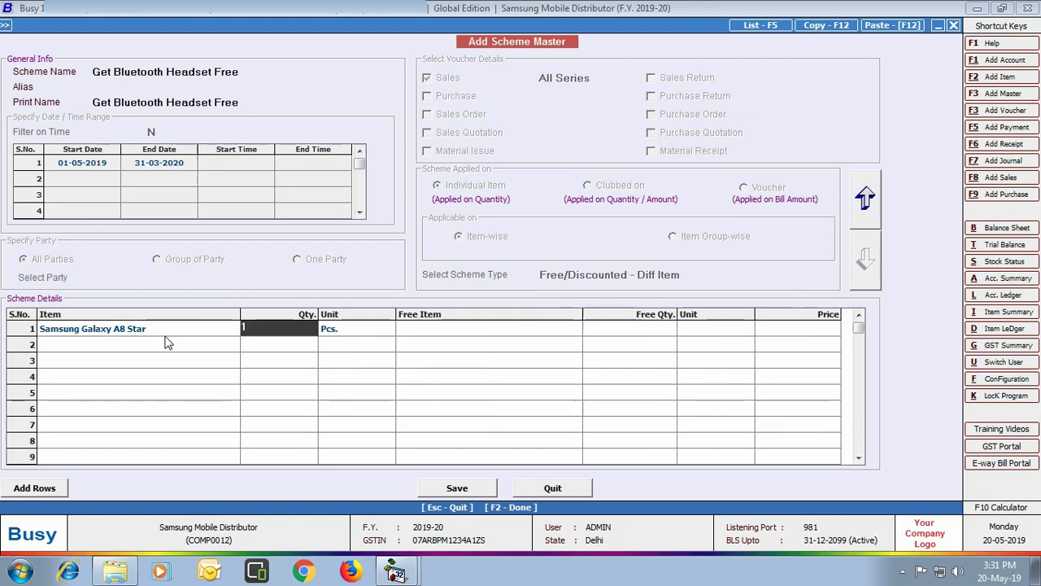
{"action": "key", "text": "Return"}
{"action": "key", "text": "Return"}
{"action": "type", "text": "blu"}
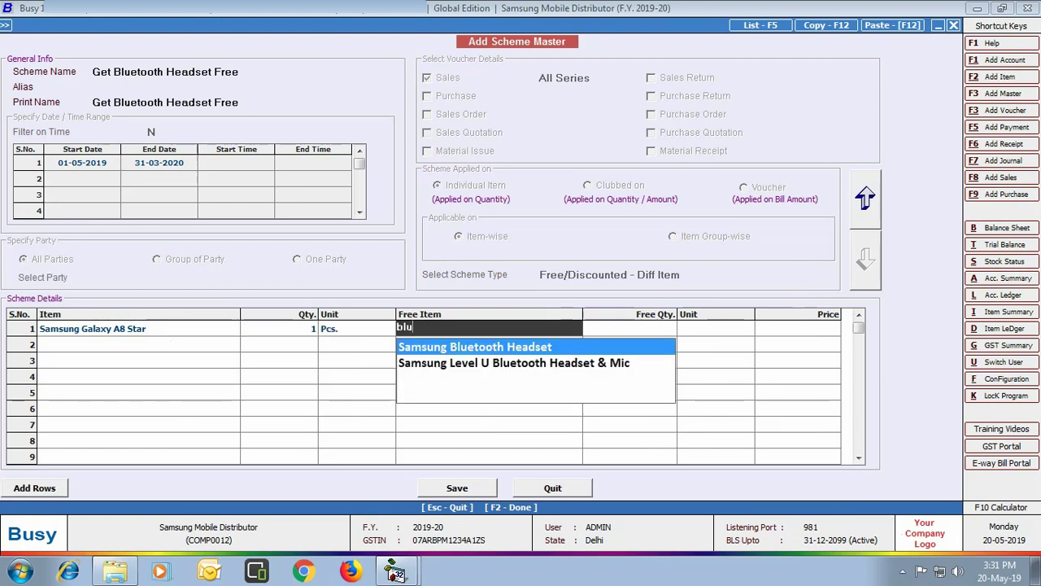
{"action": "key", "text": "Return"}
{"action": "type", "text": "1"}
{"action": "key", "text": "Return"}
{"action": "key", "text": "Return"}
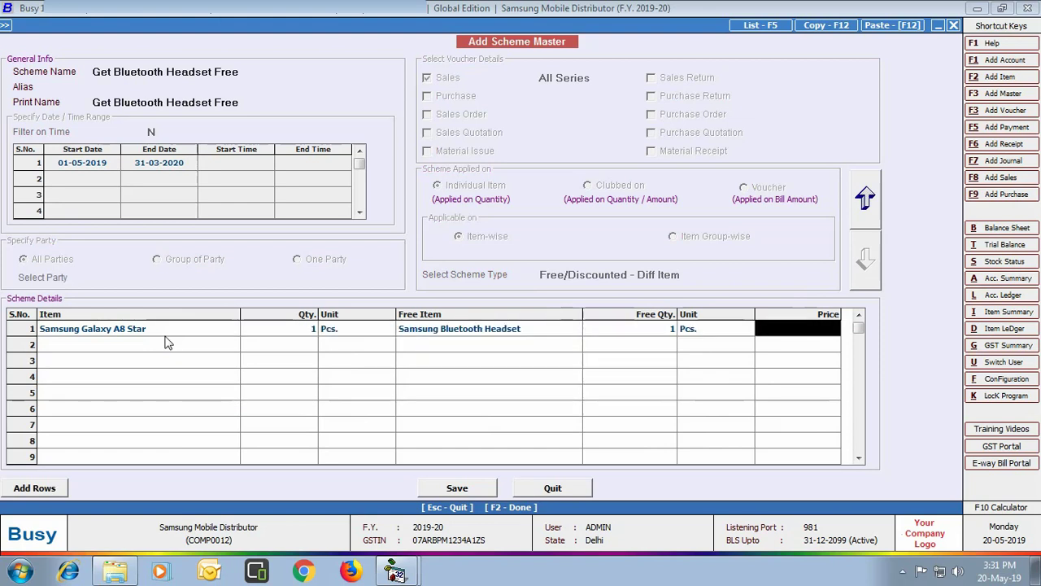
{"action": "key", "text": "Return"}
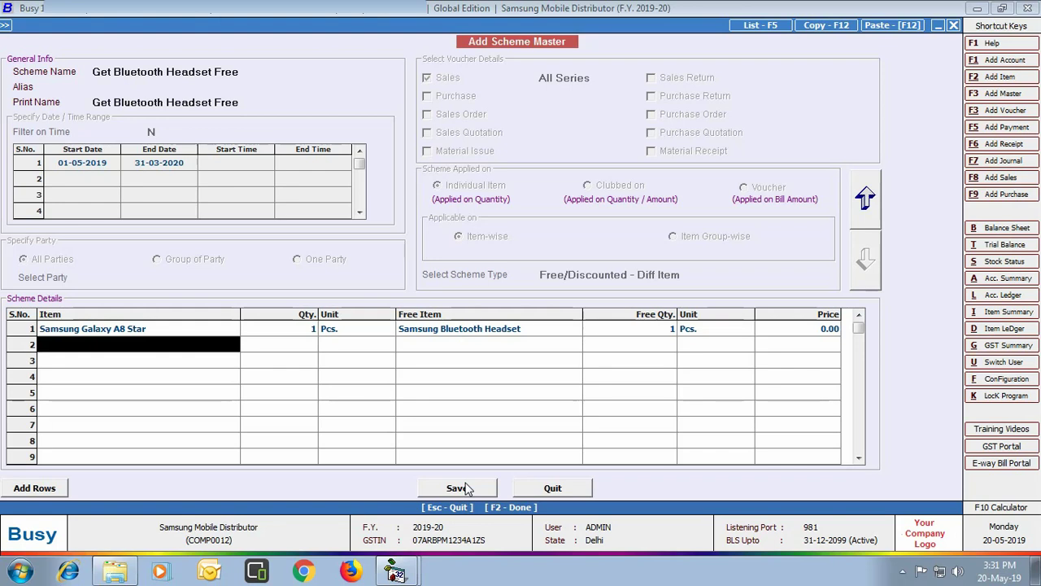
{"action": "left_click", "coordinate": [466, 488]}
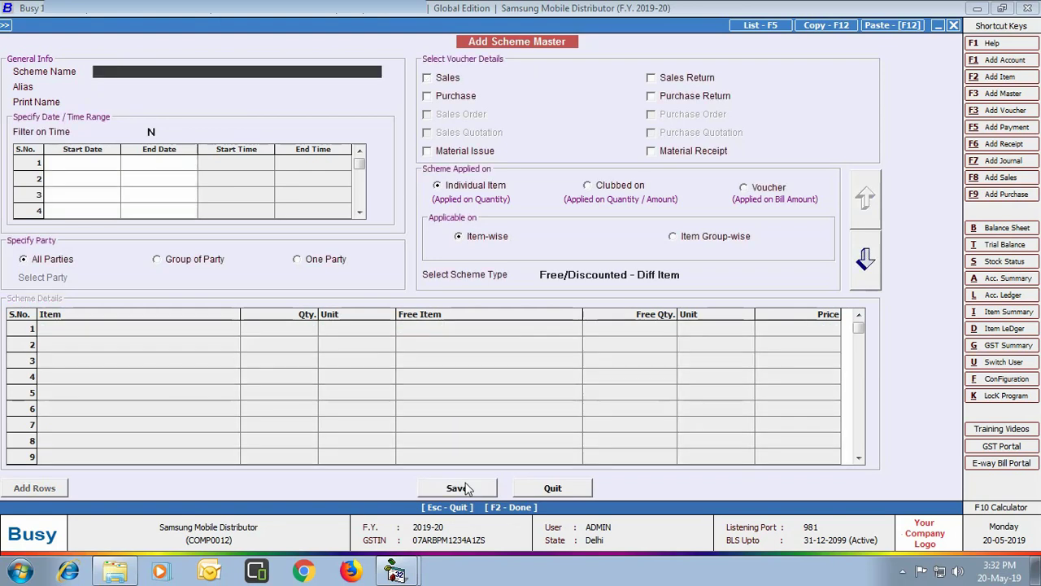
Name a new scheme 'Extra 5% discount', valid 01-05-2019 to 31-03-2020, for sales
{"action": "type", "text": "Extra 5% discount"}
{"action": "key", "text": "Return"}
{"action": "key", "text": "Return"}
{"action": "key", "text": "Return"}
{"action": "key", "text": "Return"}
{"action": "type", "text": "01-05-2019"}
{"action": "key", "text": "Return"}
{"action": "type", "text": "31-03-2020"}
{"action": "key", "text": "Return"}
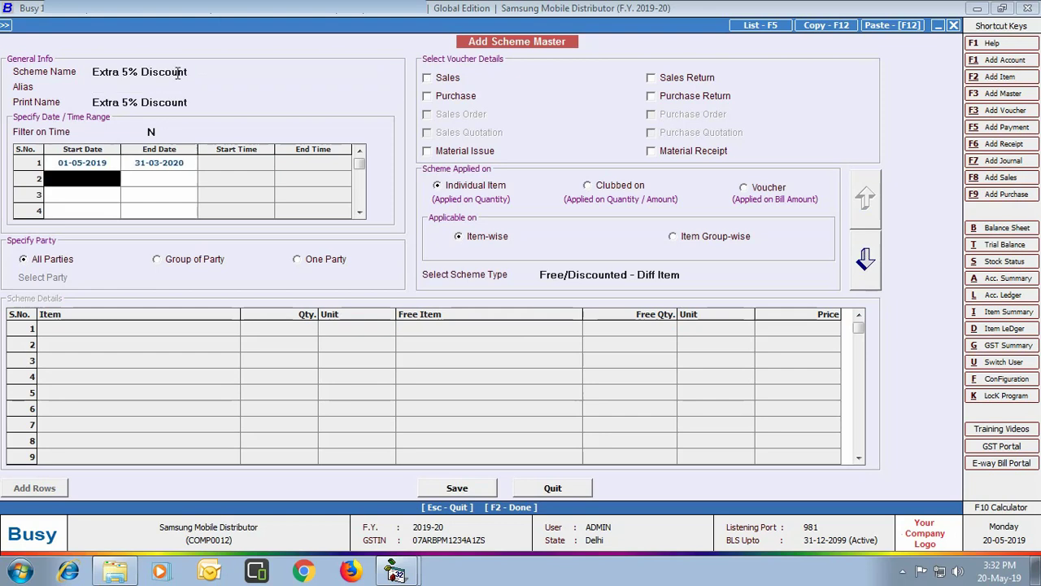
{"action": "key", "text": "Return"}
{"action": "key", "text": "space"}
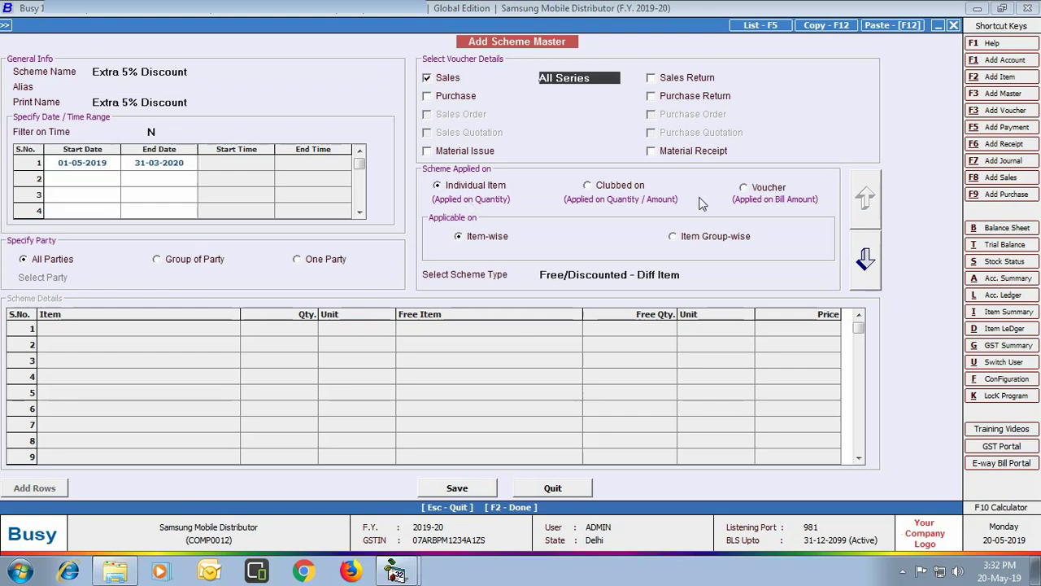
Apply the scheme on bill amount with the Discount (Bill Sundry) scheme type
{"action": "left_click", "coordinate": [745, 188]}
{"action": "key", "text": "Return"}
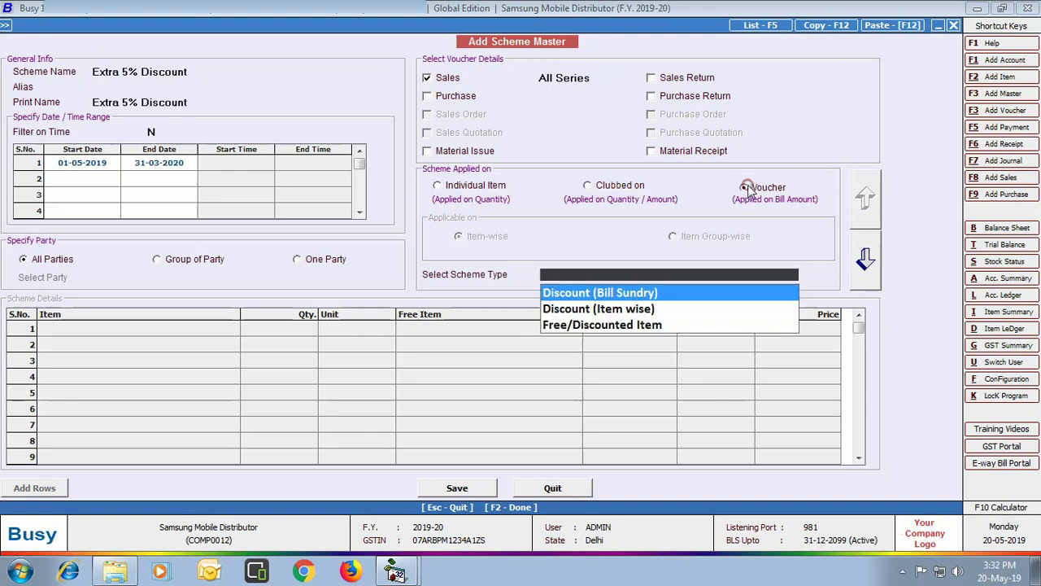
{"action": "left_click", "coordinate": [640, 293]}
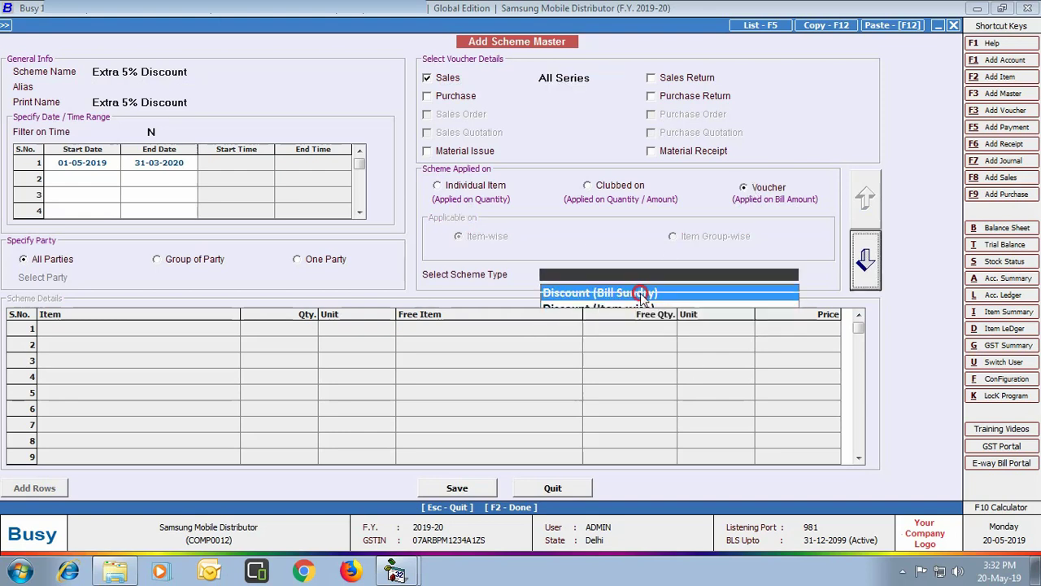
{"action": "left_click", "coordinate": [865, 262]}
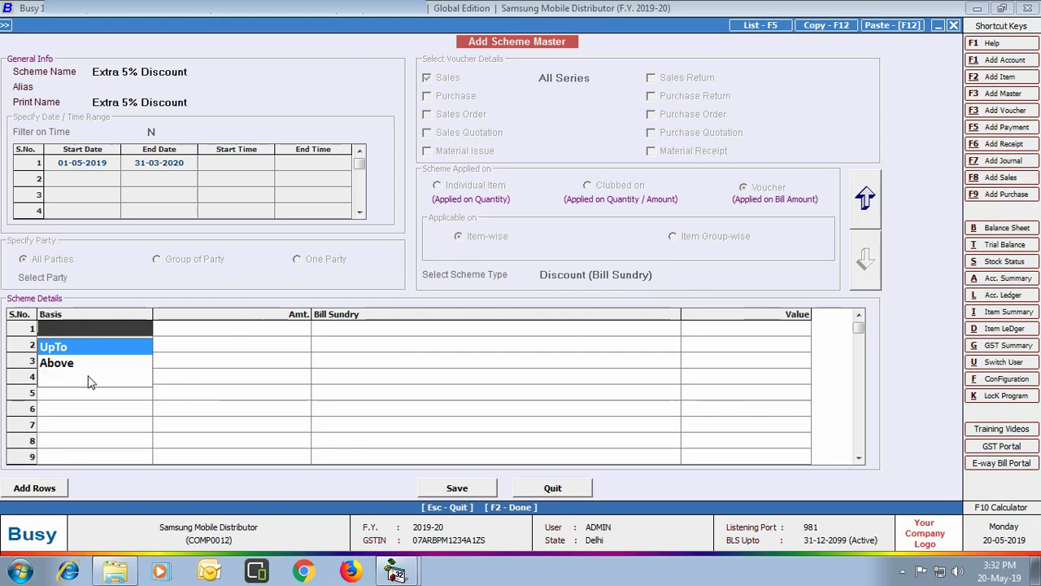
Give a 5 Discount on bills above 2,00,000 and save the scheme
{"action": "left_click", "coordinate": [78, 364]}
{"action": "type", "text": "2,00,0"}
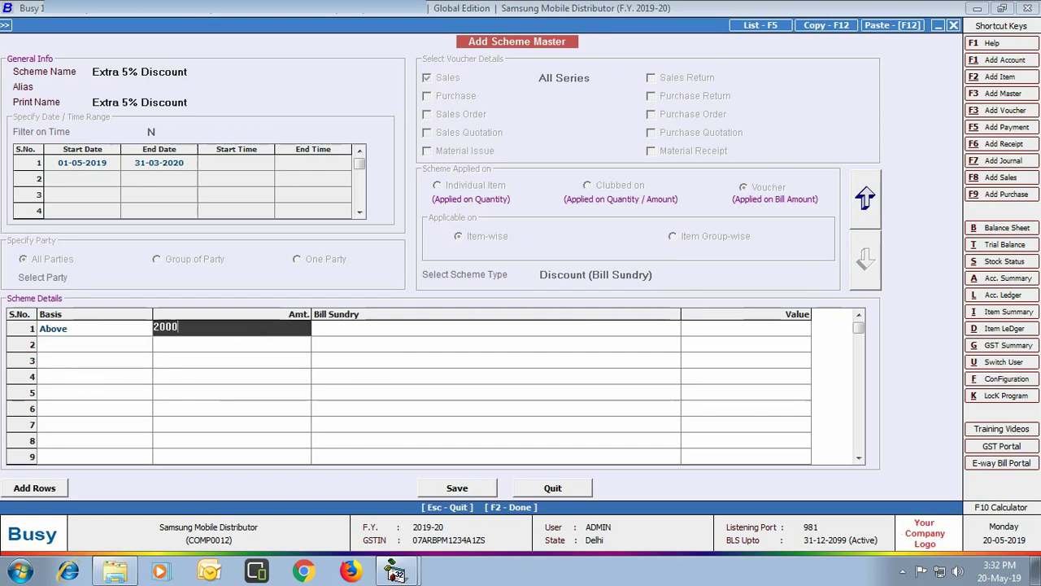
{"action": "type", "text": "00"}
{"action": "key", "text": "Return"}
{"action": "key", "text": "Return"}
{"action": "type", "text": "5"}
{"action": "key", "text": "Return"}
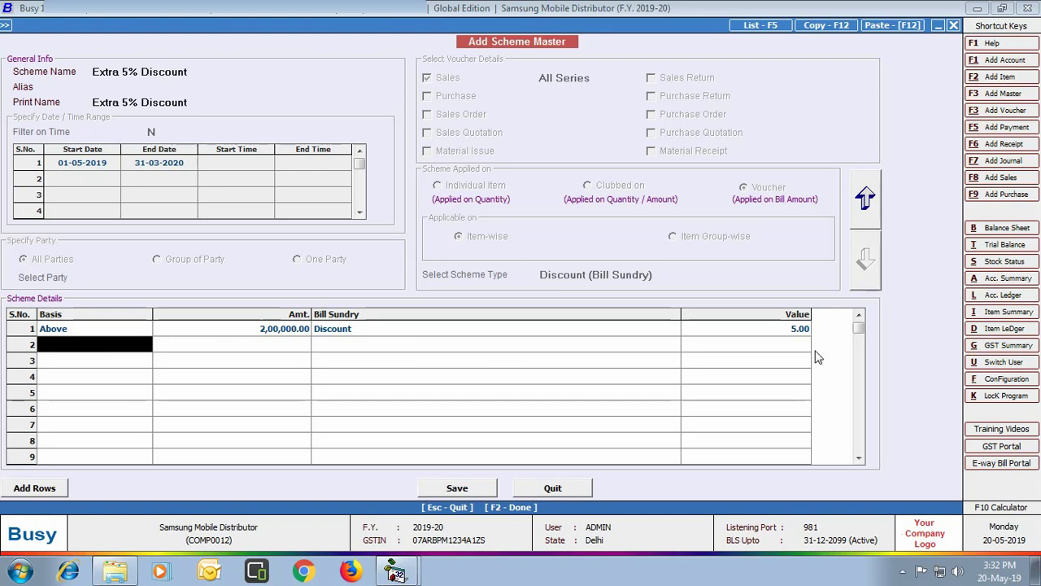
{"action": "left_click", "coordinate": [456, 488]}
{"action": "left_click", "coordinate": [584, 487]}
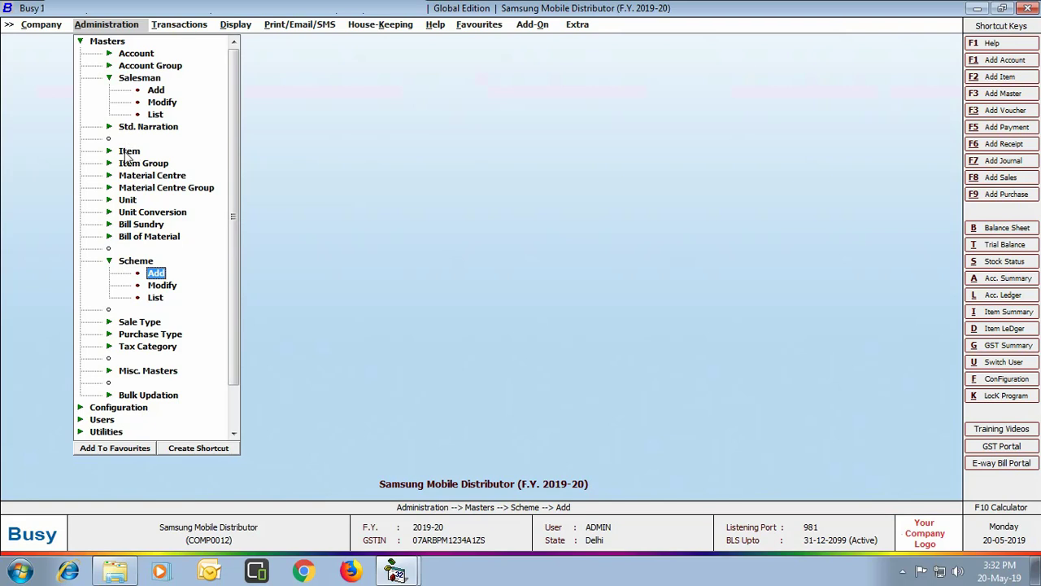
Modify Samsung Galaxy A8 Star to use Serial No.-wise Details with Manual Numbering, and save
{"action": "left_click", "coordinate": [130, 151]}
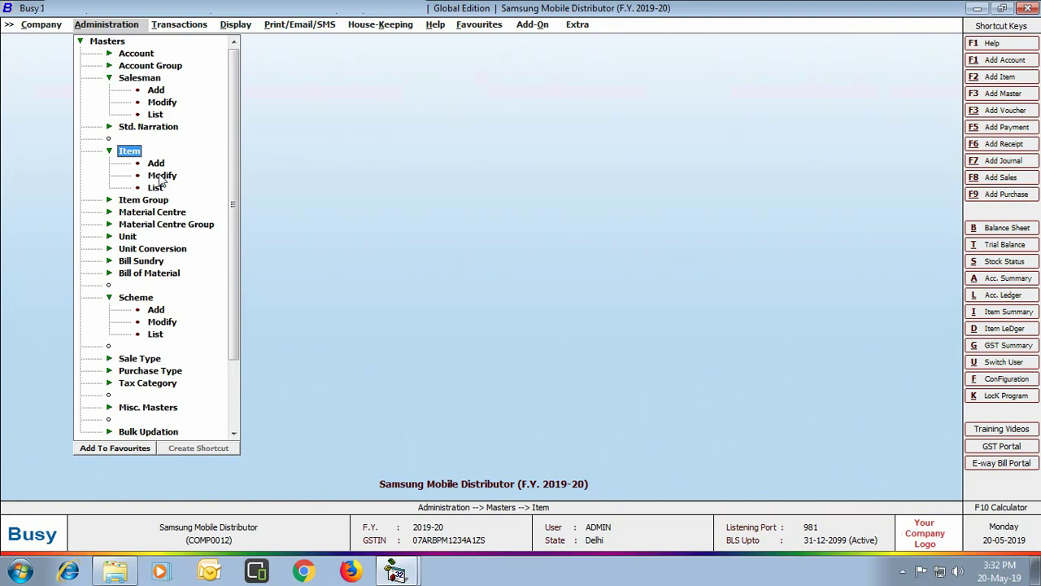
{"action": "left_click", "coordinate": [162, 176]}
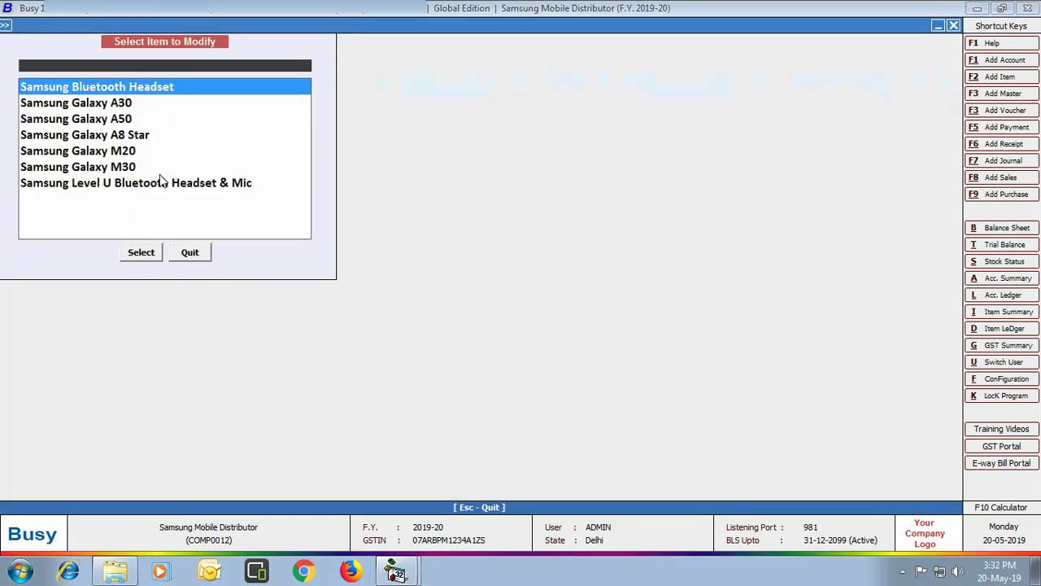
{"action": "left_click", "coordinate": [135, 133]}
{"action": "left_click", "coordinate": [142, 253]}
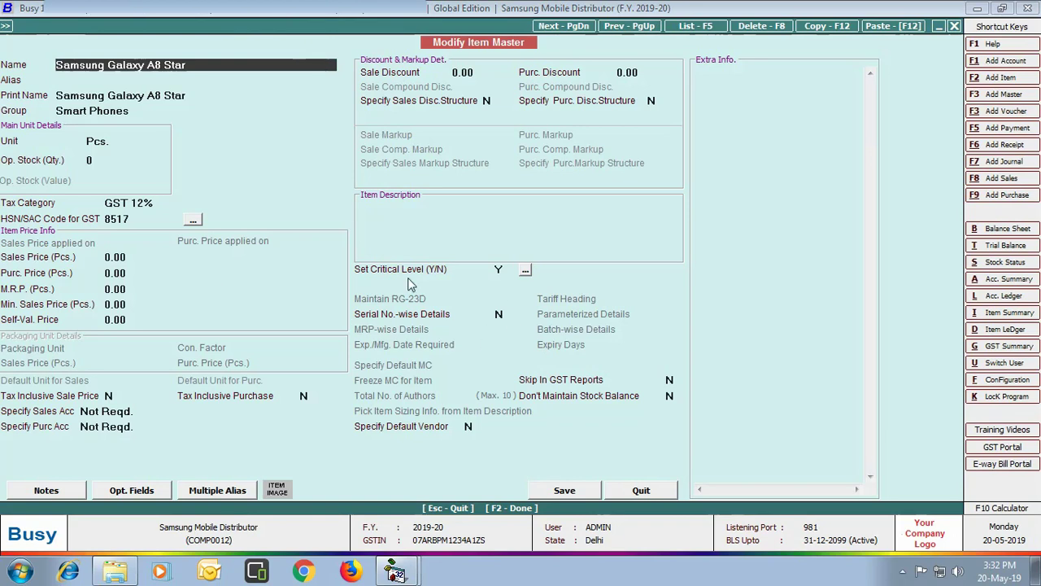
{"action": "left_click", "coordinate": [499, 315]}
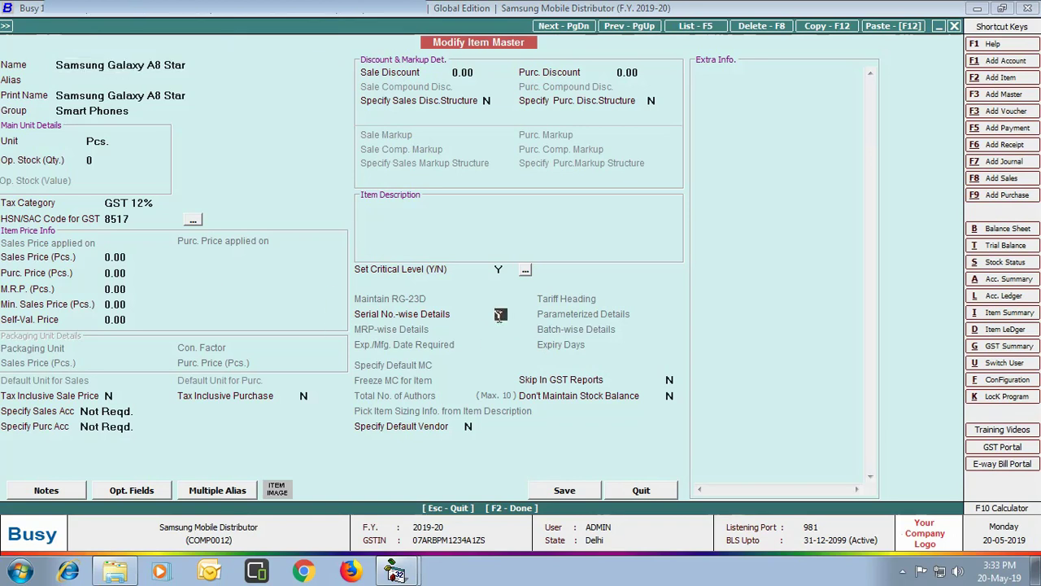
{"action": "left_click", "coordinate": [564, 490]}
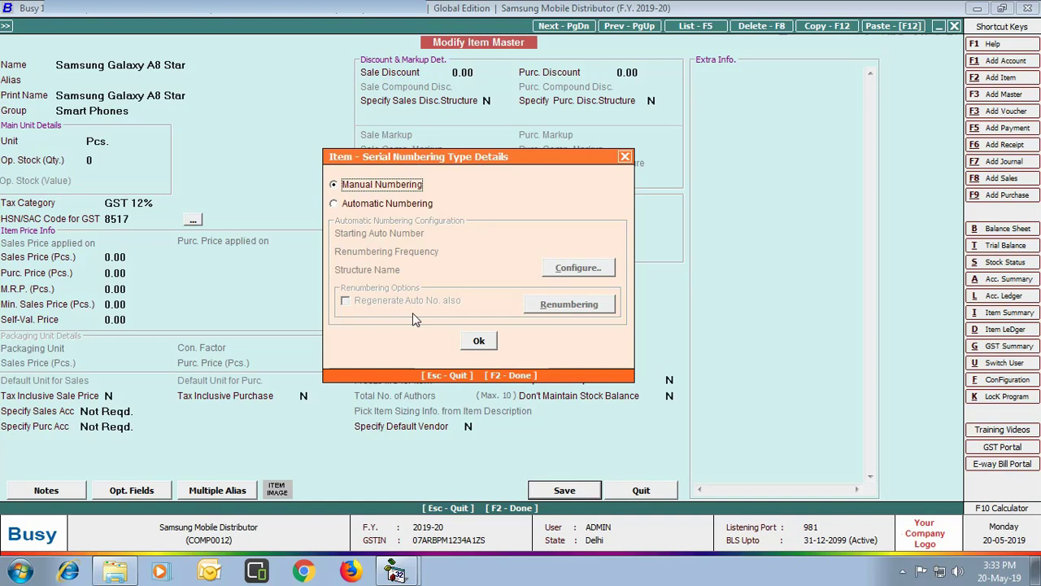
{"action": "left_click", "coordinate": [478, 341]}
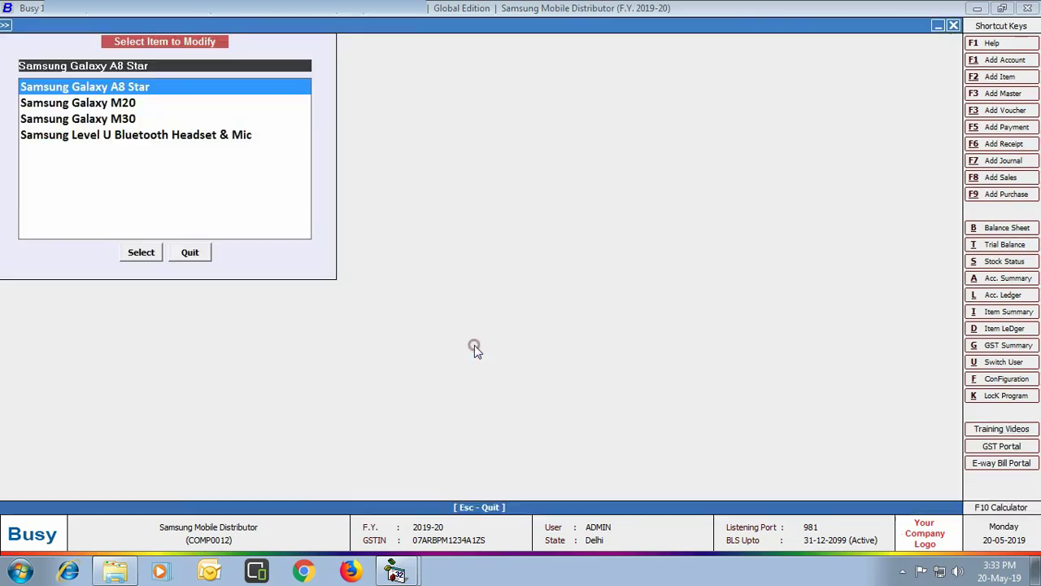
Open the Digital World account master for modification
{"action": "left_click", "coordinate": [200, 252]}
{"action": "left_click", "coordinate": [136, 53]}
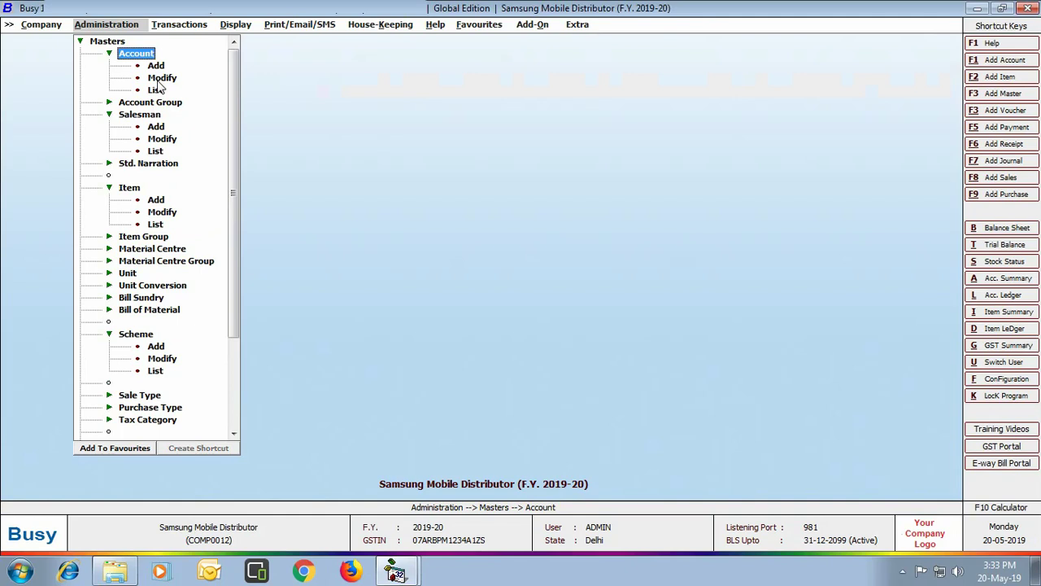
{"action": "double_click", "coordinate": [158, 79]}
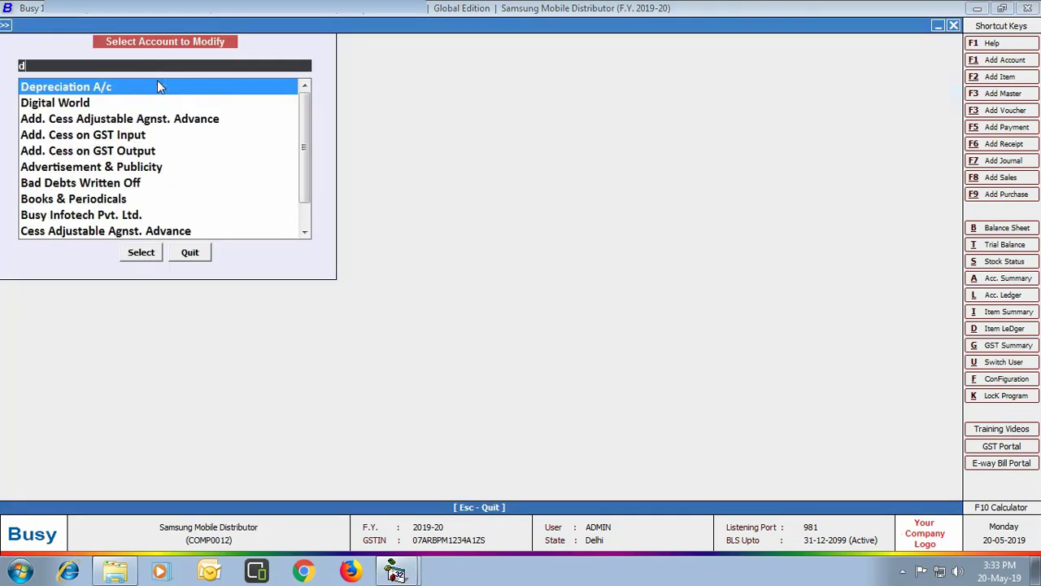
{"action": "type", "text": "dig"}
{"action": "left_click", "coordinate": [161, 257]}
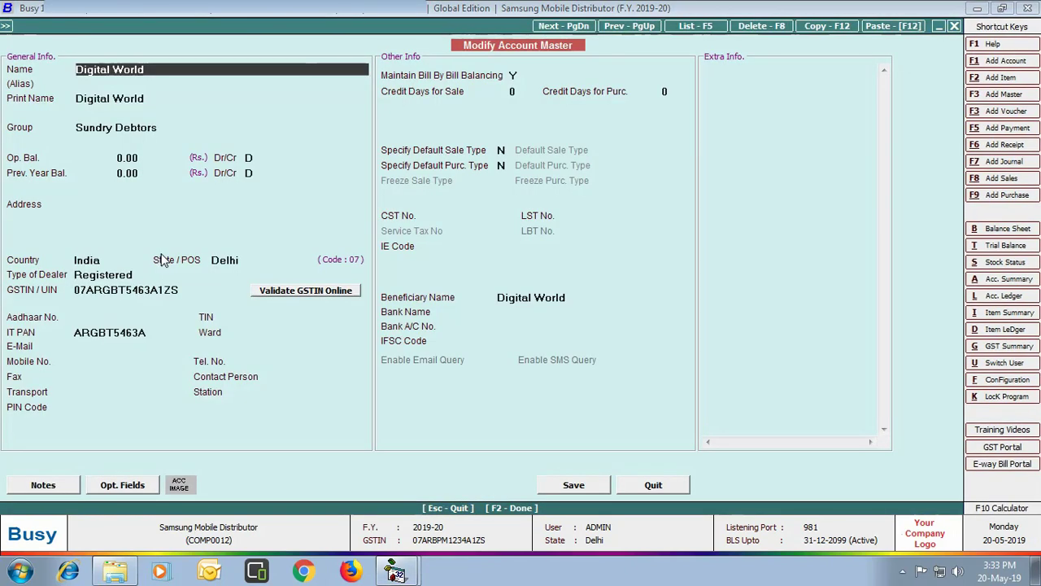
Define a 1,00,000 maximum credit limit for Digital World and save the account
{"action": "key", "text": "Return"}
{"action": "key", "text": "Return"}
{"action": "key", "text": "Return"}
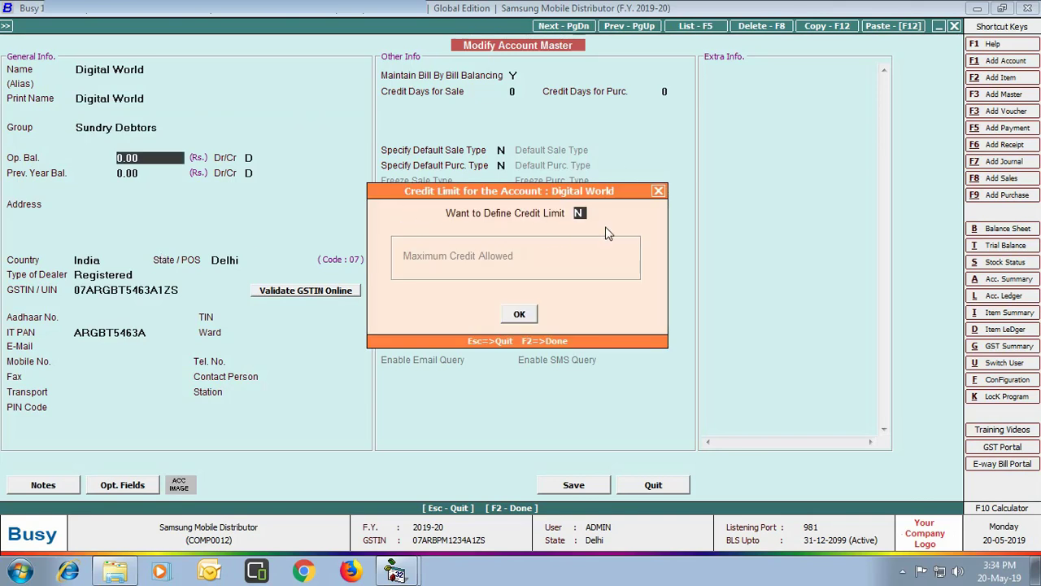
{"action": "key", "text": "y"}
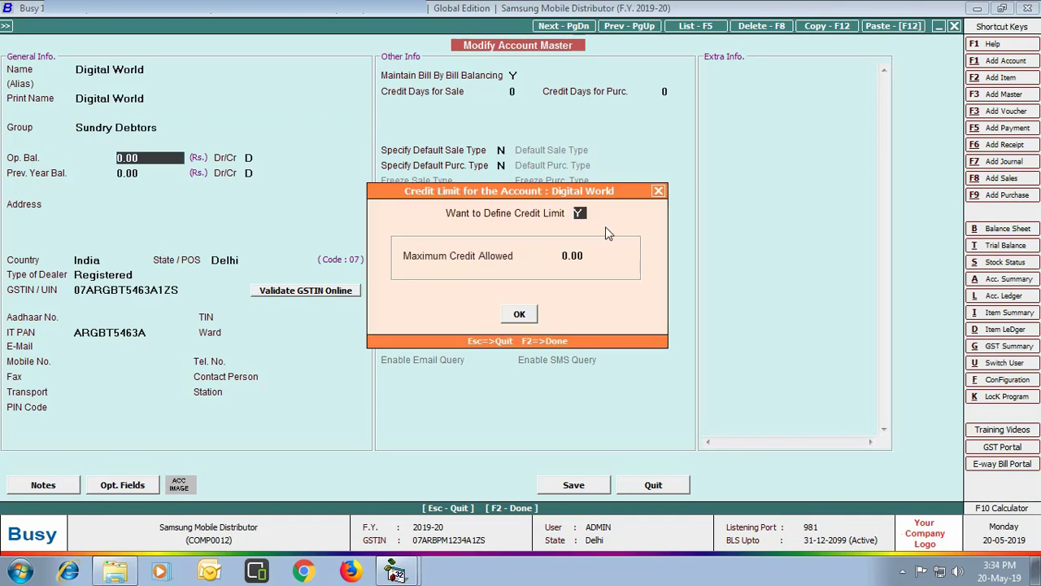
{"action": "key", "text": "Return"}
{"action": "type", "text": "100000"}
{"action": "key", "text": "Return"}
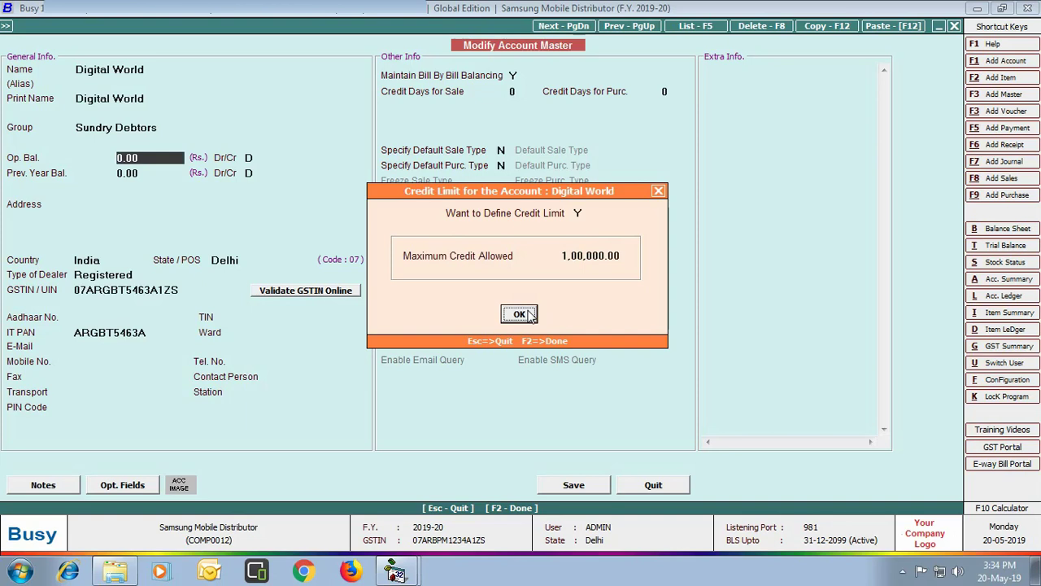
{"action": "left_click", "coordinate": [525, 314]}
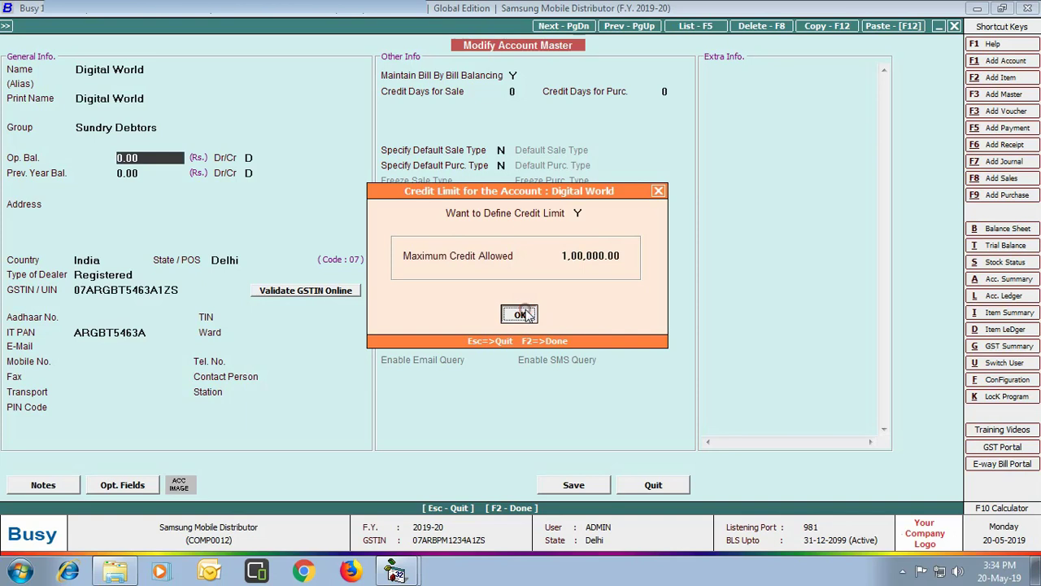
{"action": "left_click", "coordinate": [573, 485]}
{"action": "left_click", "coordinate": [513, 346]}
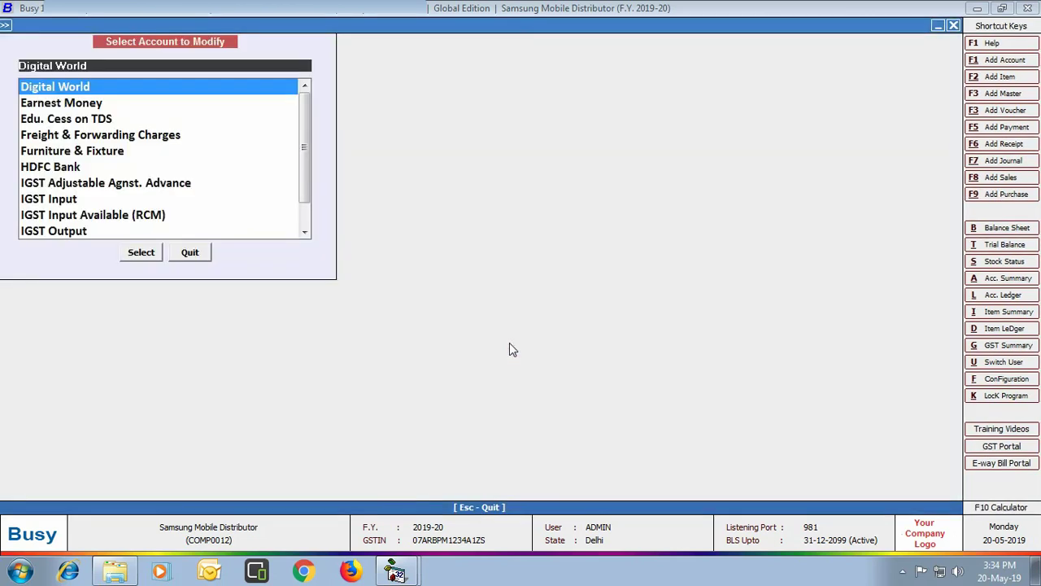
Open the party-wise sales price and discount structure for Digital World
{"action": "left_click", "coordinate": [198, 250]}
{"action": "double_click", "coordinate": [110, 42]}
{"action": "double_click", "coordinate": [114, 53]}
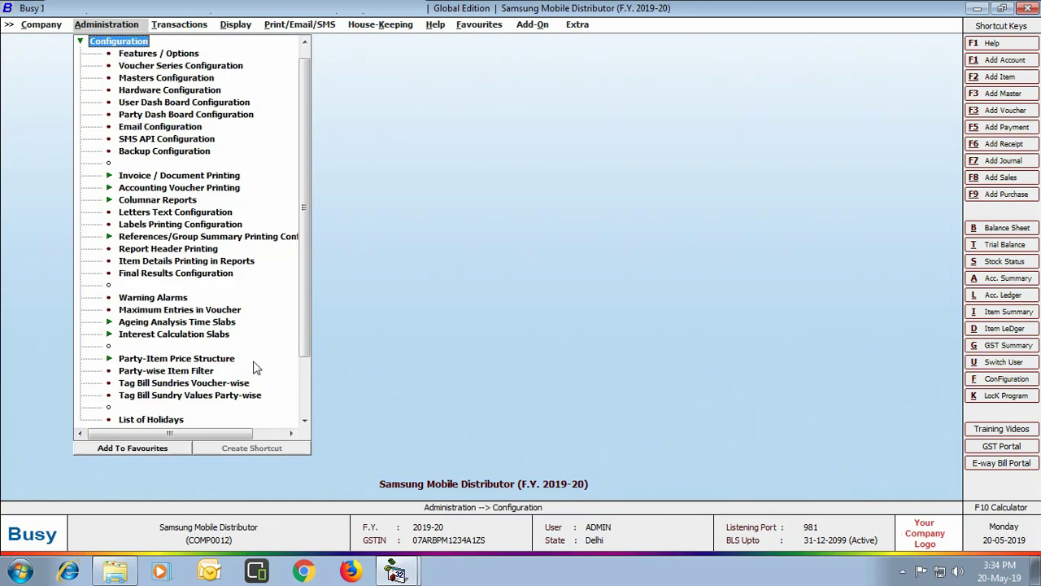
{"action": "double_click", "coordinate": [216, 363]}
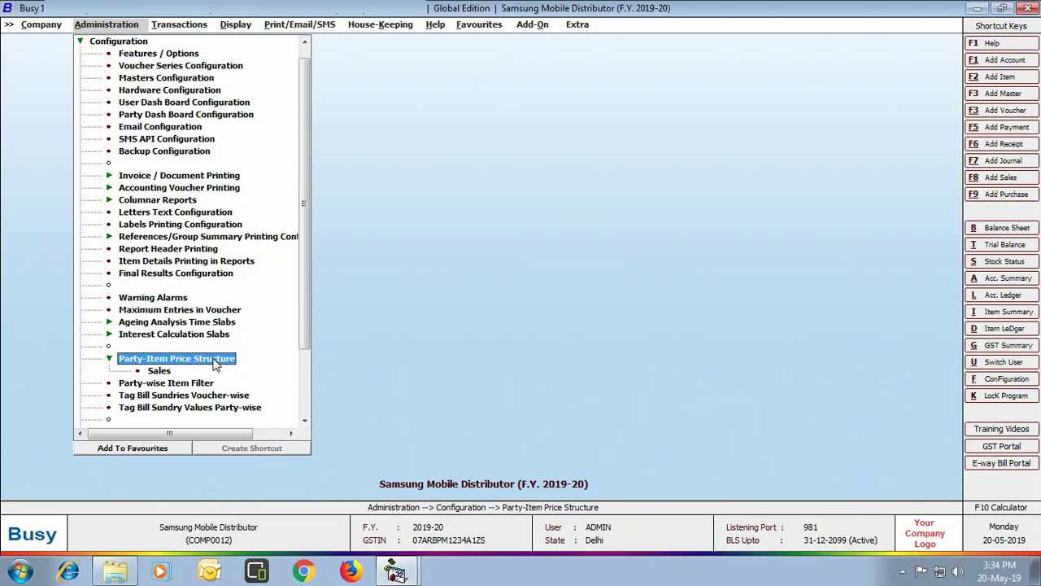
{"action": "double_click", "coordinate": [147, 370]}
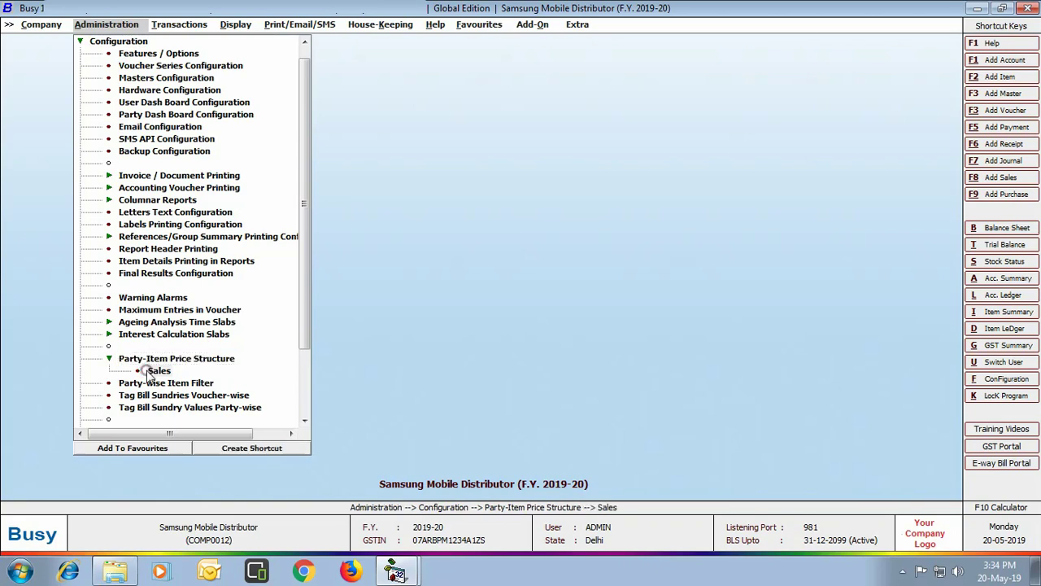
{"action": "key", "text": "Down"}
{"action": "key", "text": "Down"}
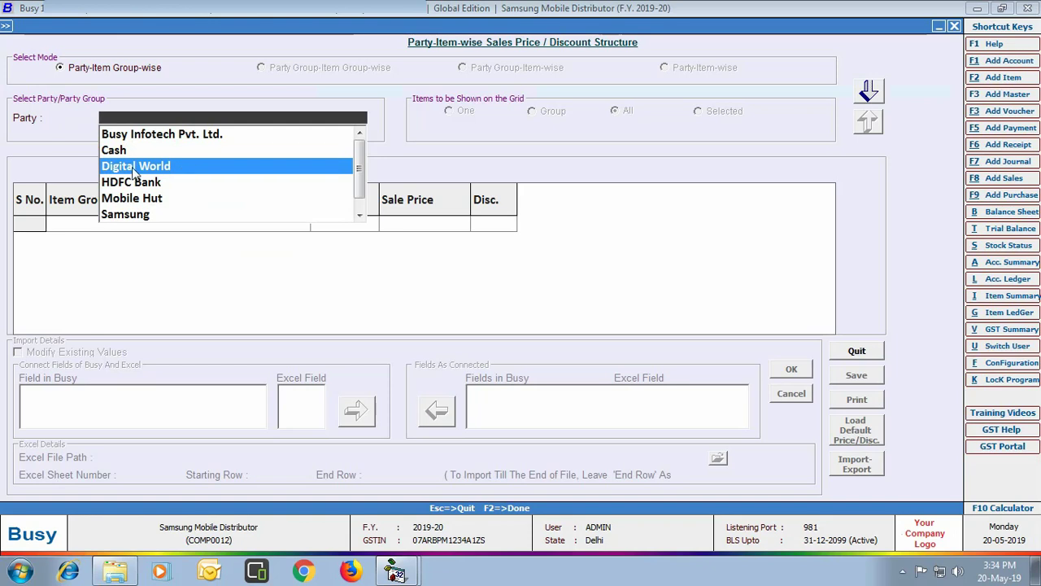
{"action": "left_click", "coordinate": [134, 167]}
{"action": "key", "text": "Return"}
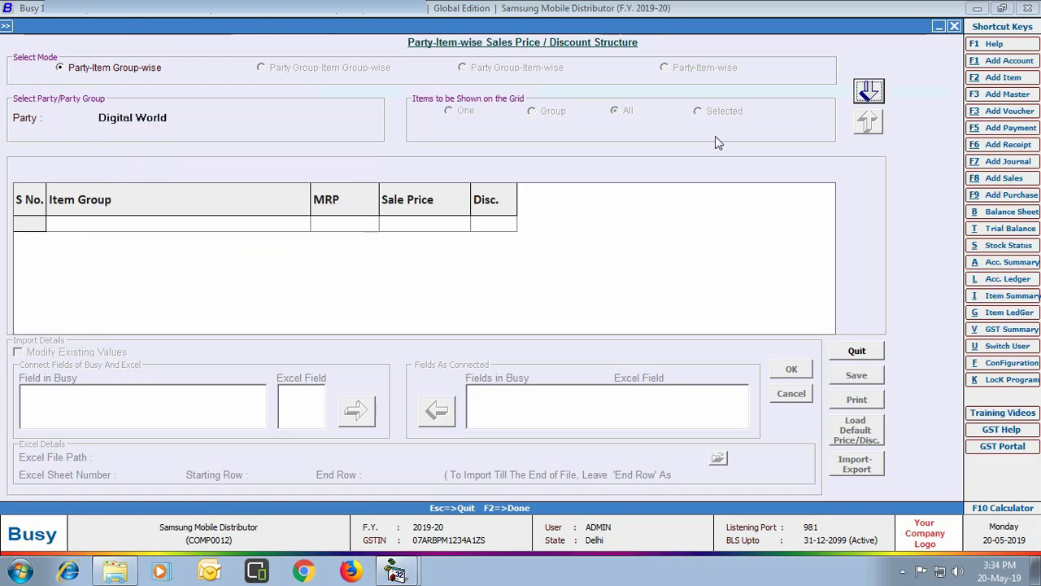
Enter discount 5 for Mobile Accessories and 10 for Smart Phones, then save
{"action": "left_click", "coordinate": [869, 92]}
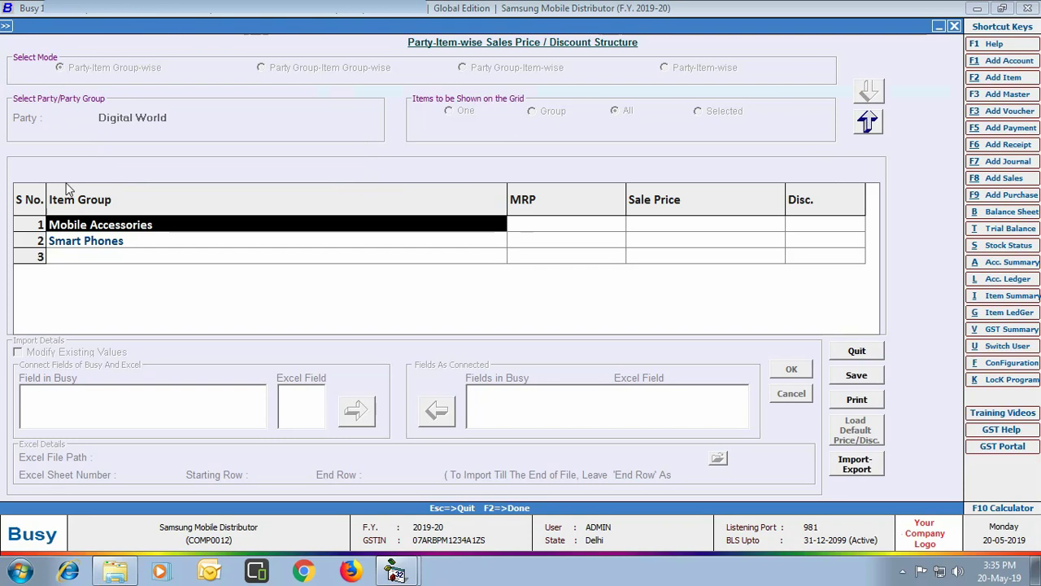
{"action": "left_click", "coordinate": [801, 225]}
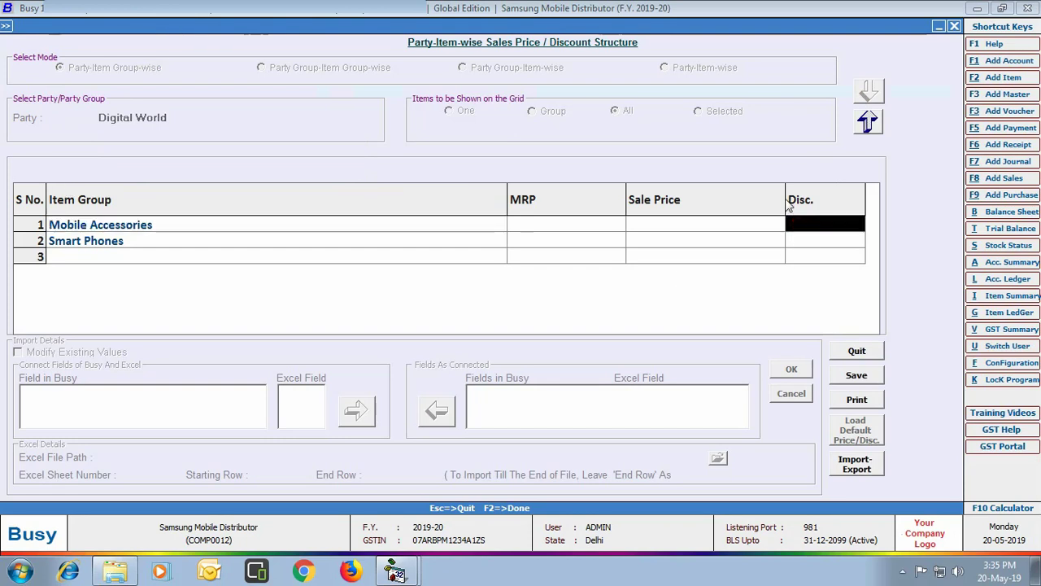
{"action": "type", "text": "5"}
{"action": "key", "text": "Return"}
{"action": "key", "text": "Return"}
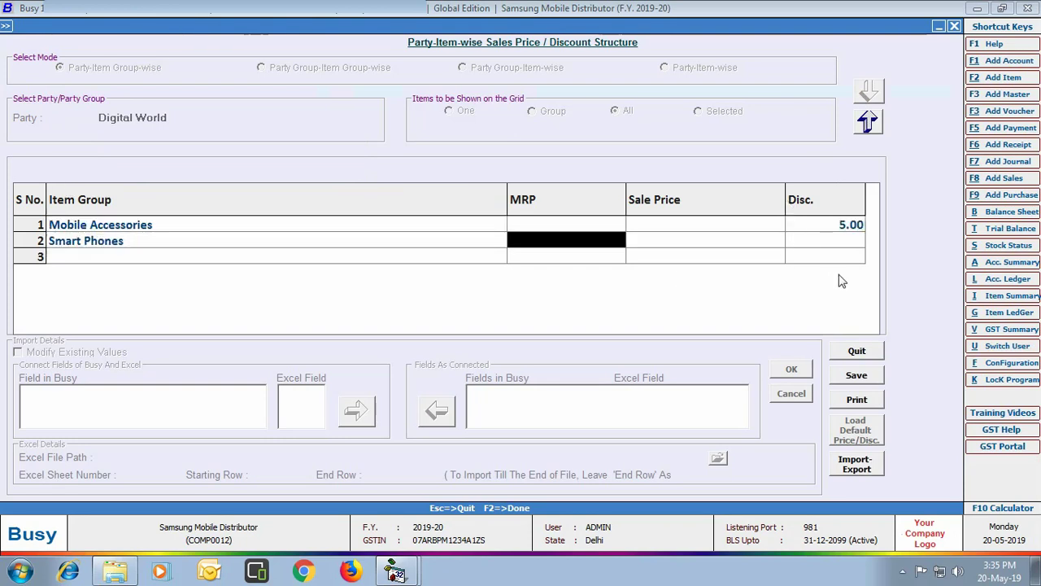
{"action": "key", "text": "Return"}
{"action": "key", "text": "Return"}
{"action": "type", "text": "1"}
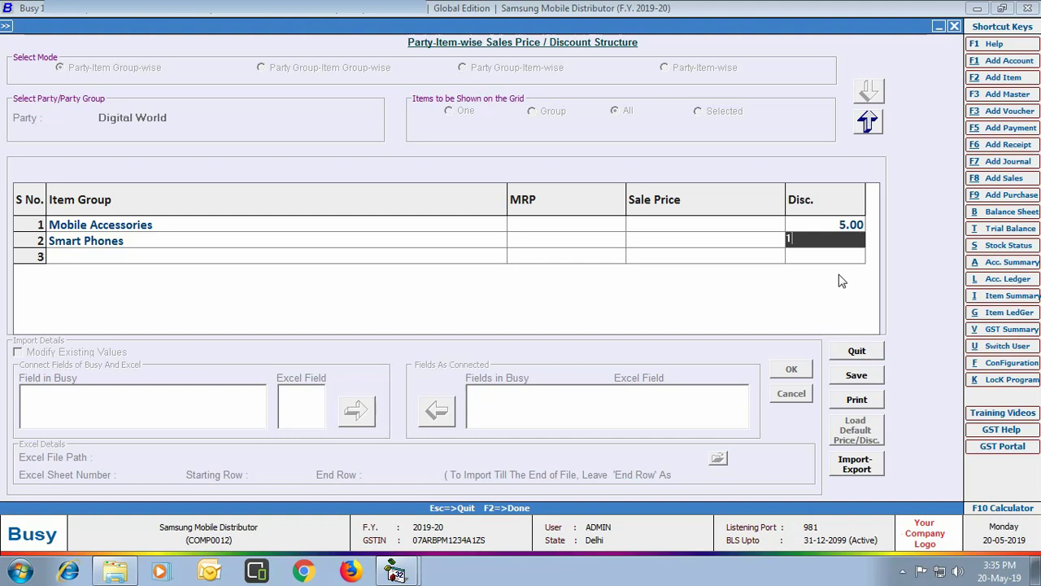
{"action": "type", "text": "0"}
{"action": "key", "text": "Return"}
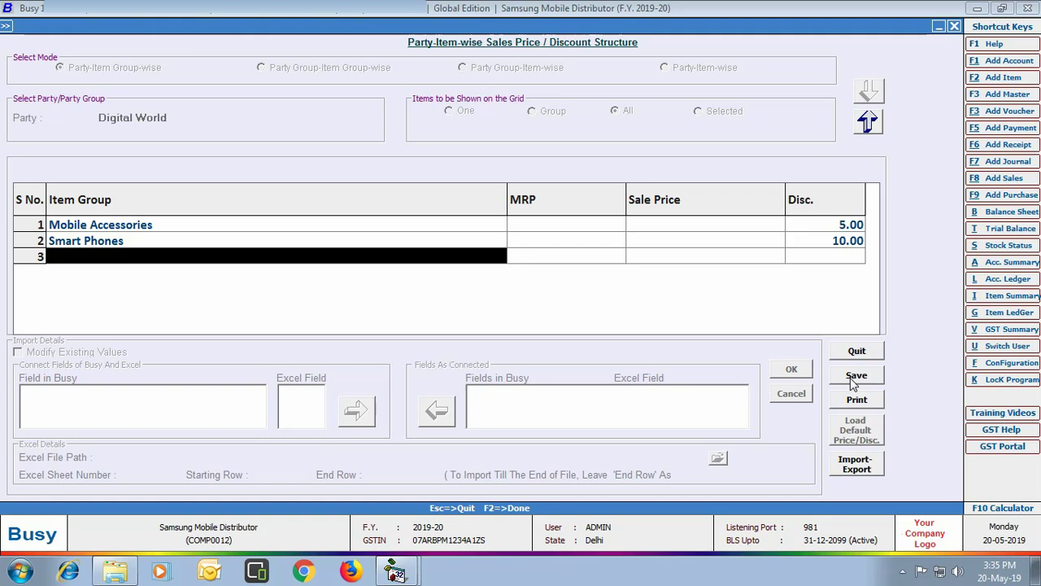
{"action": "left_click", "coordinate": [850, 377]}
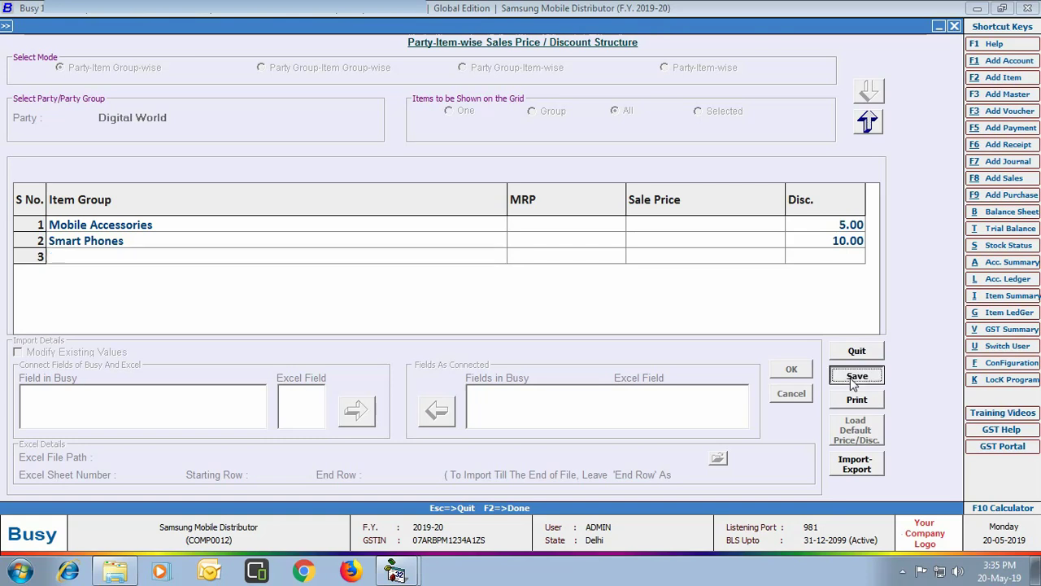
{"action": "left_click", "coordinate": [954, 26]}
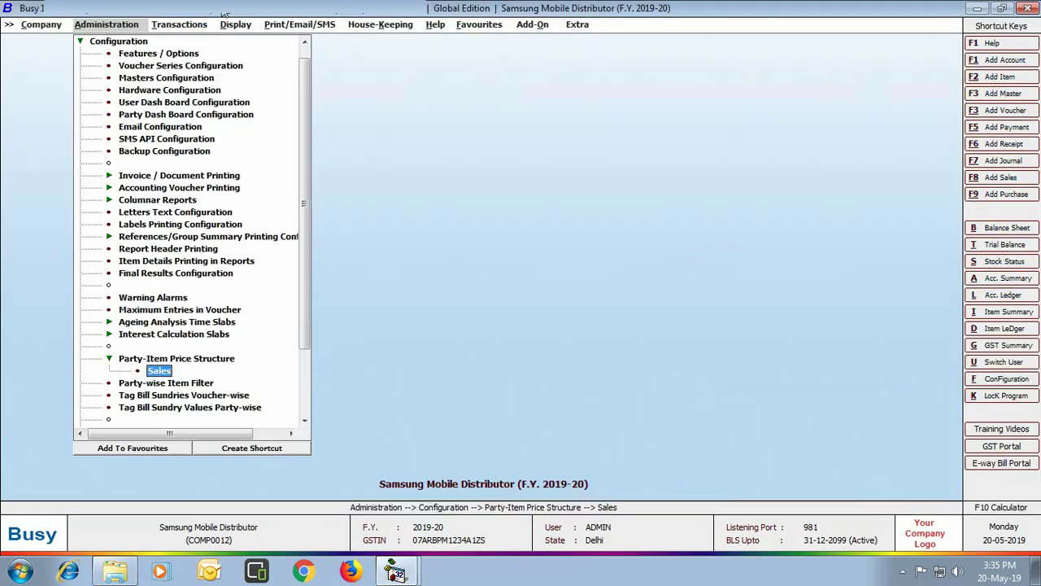
Start a new purchase voucher in the Main series dated 15-05-2019
{"action": "left_click", "coordinate": [192, 27]}
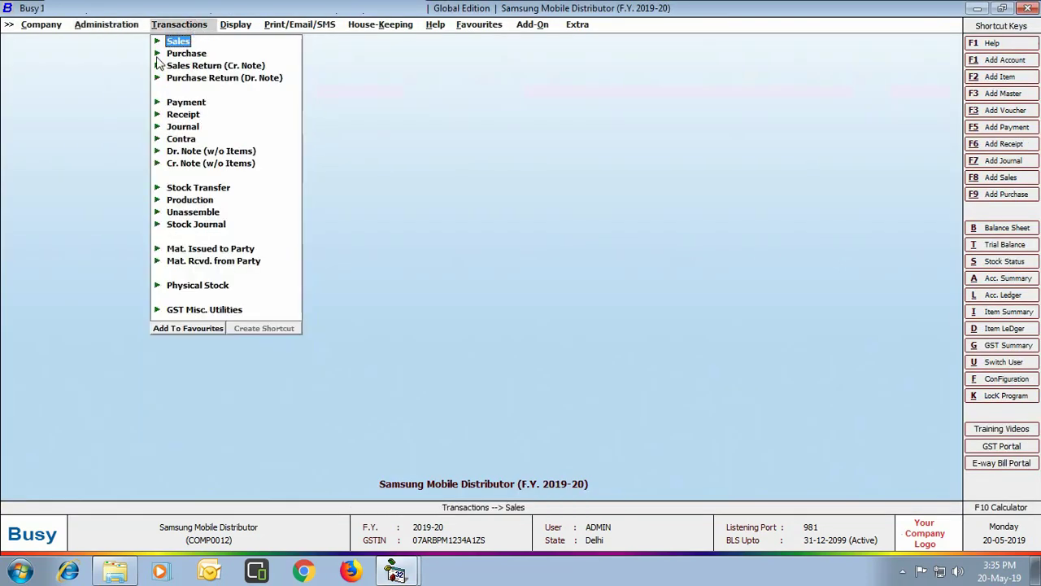
{"action": "left_click", "coordinate": [173, 53]}
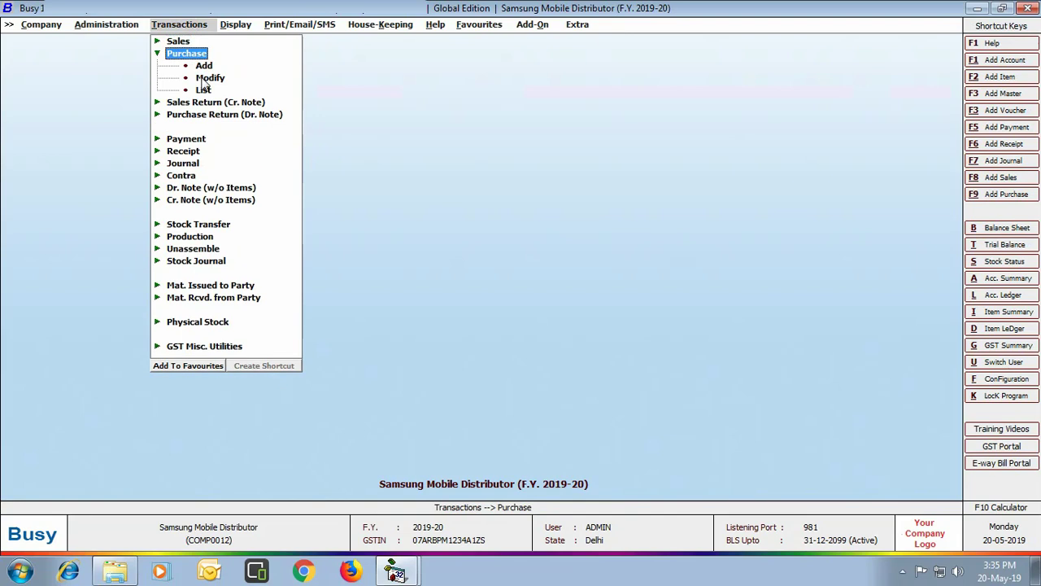
{"action": "left_click", "coordinate": [204, 65]}
{"action": "key", "text": "Return"}
{"action": "type", "text": "15-0"}
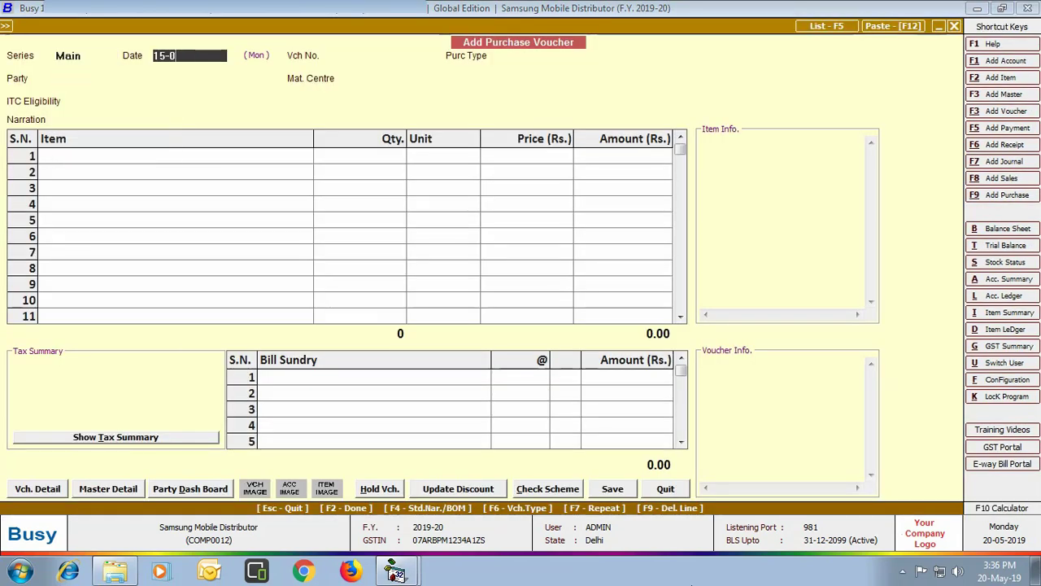
{"action": "type", "text": "5"}
{"action": "key", "text": "Return"}
Choose supplier Samsung with L/GST-12% and add 5 Samsung Galaxy A8 Star
{"action": "key", "text": "Return"}
{"action": "key", "text": "Return"}
{"action": "type", "text": "sa"}
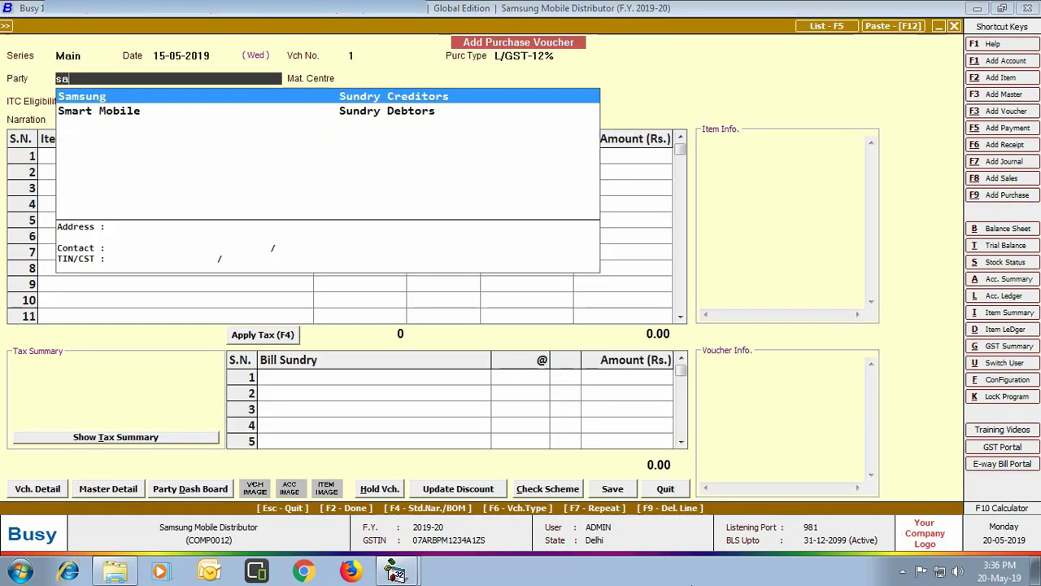
{"action": "key", "text": "Return"}
{"action": "key", "text": "Return"}
{"action": "key", "text": "Down"}
{"action": "key", "text": "Down"}
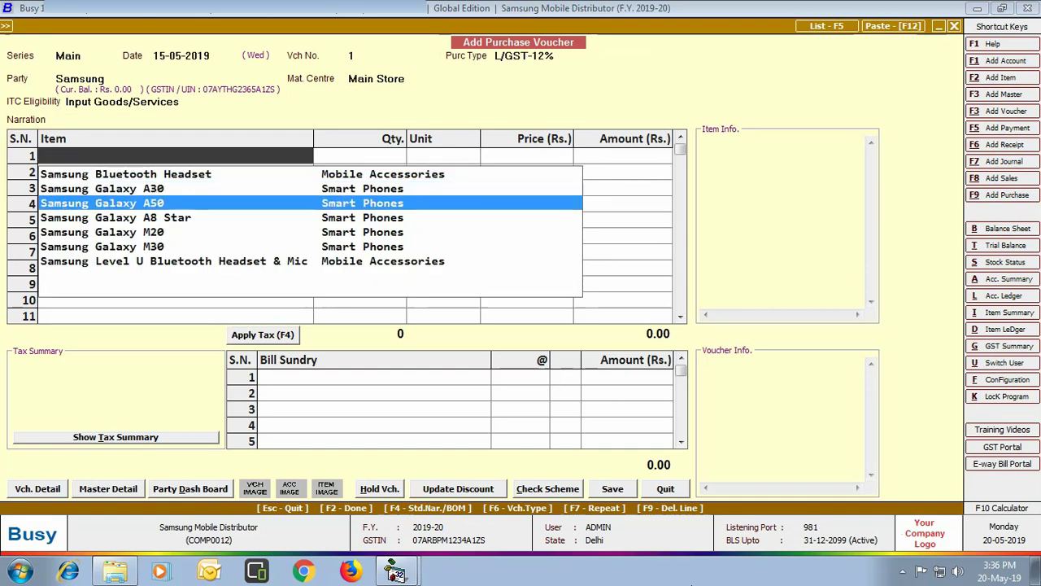
{"action": "key", "text": "Down"}
{"action": "key", "text": "Return"}
{"action": "type", "text": "5"}
{"action": "key", "text": "Return"}
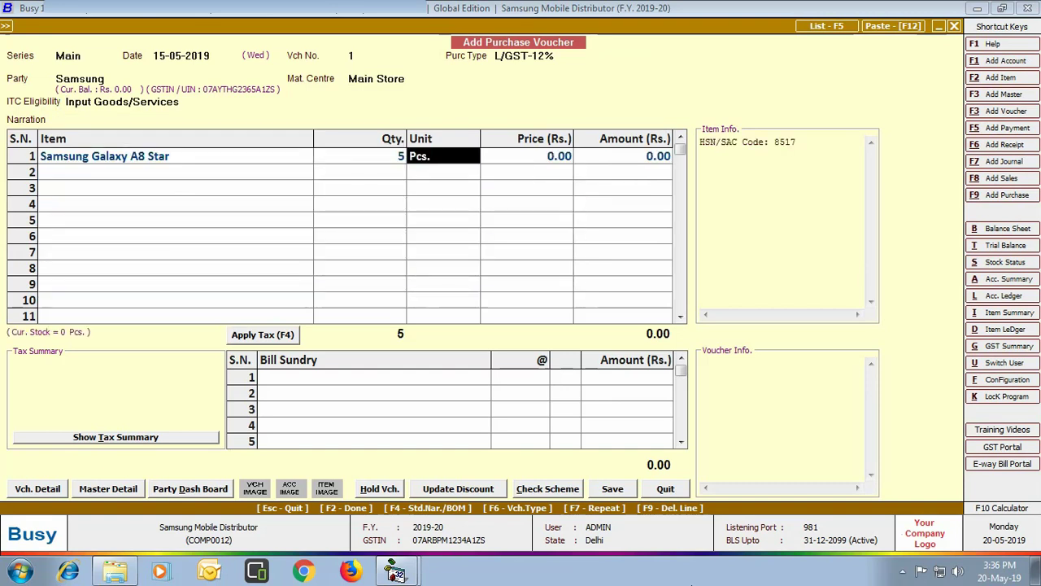
{"action": "key", "text": "Return"}
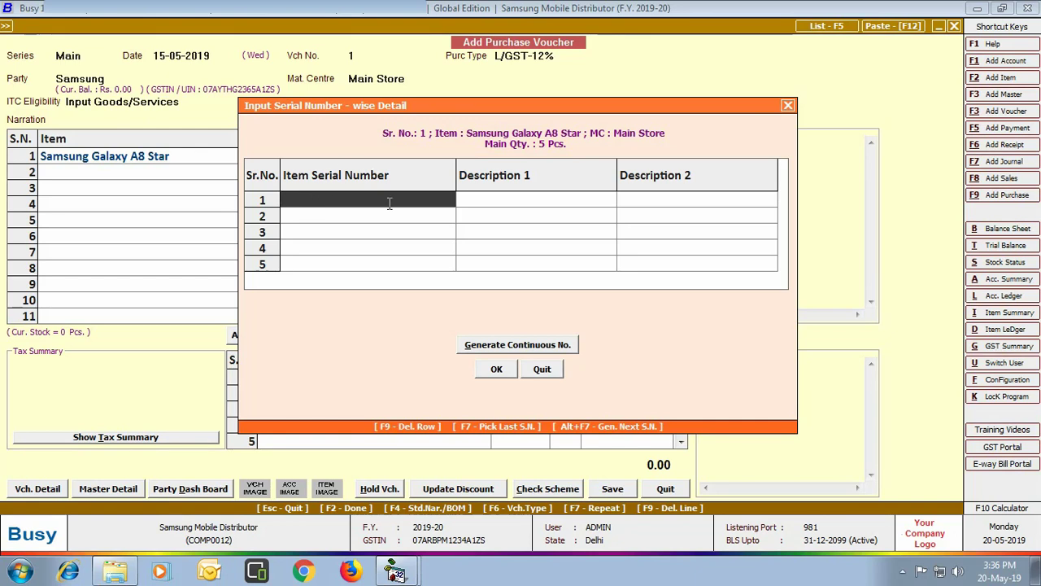
{"action": "type", "text": "0345178901276453"}
{"action": "key", "text": "Return"}
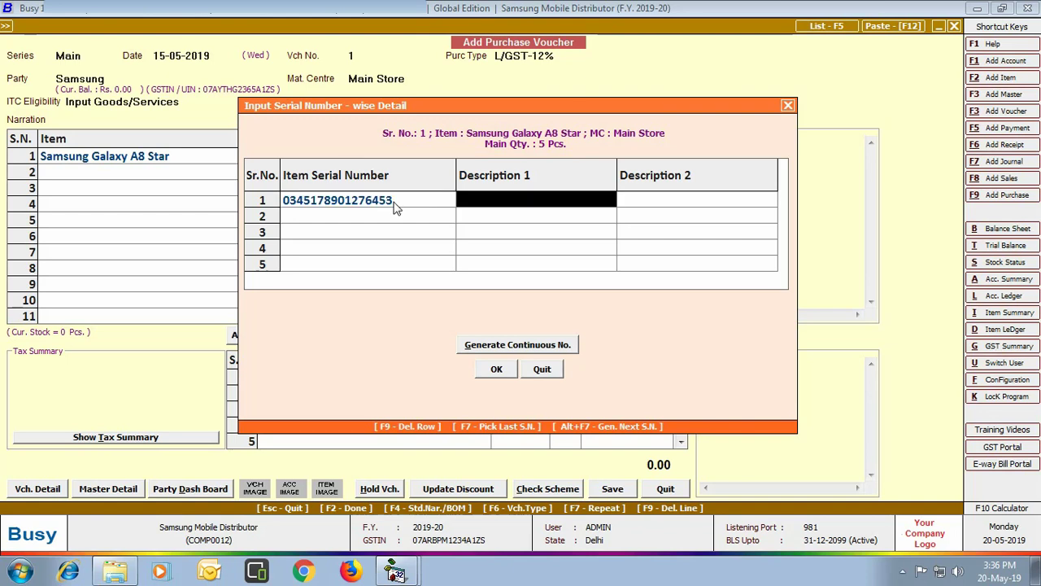
{"action": "type", "text": "03987612387254"}
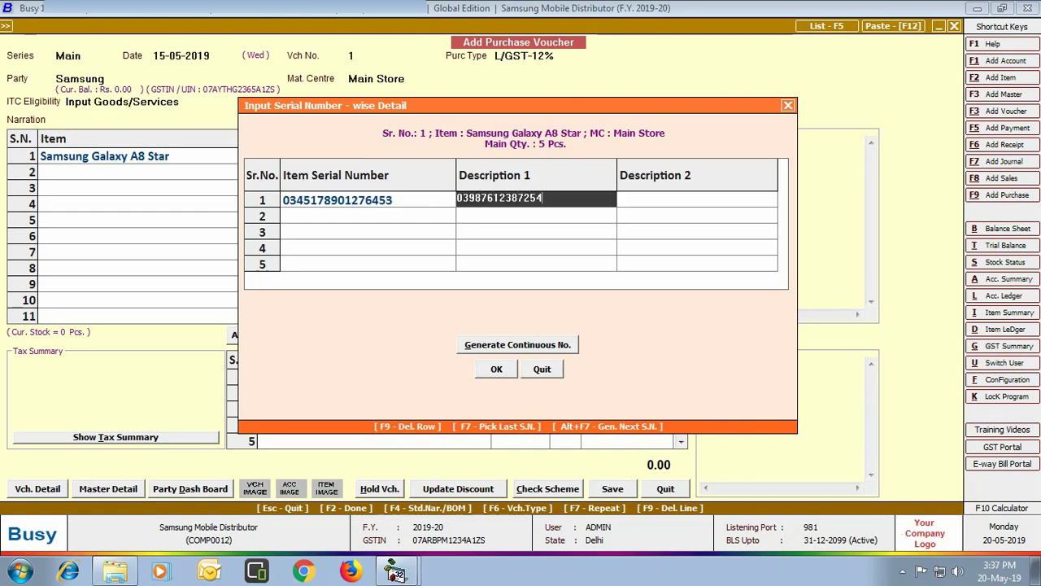
{"action": "key", "text": "Return"}
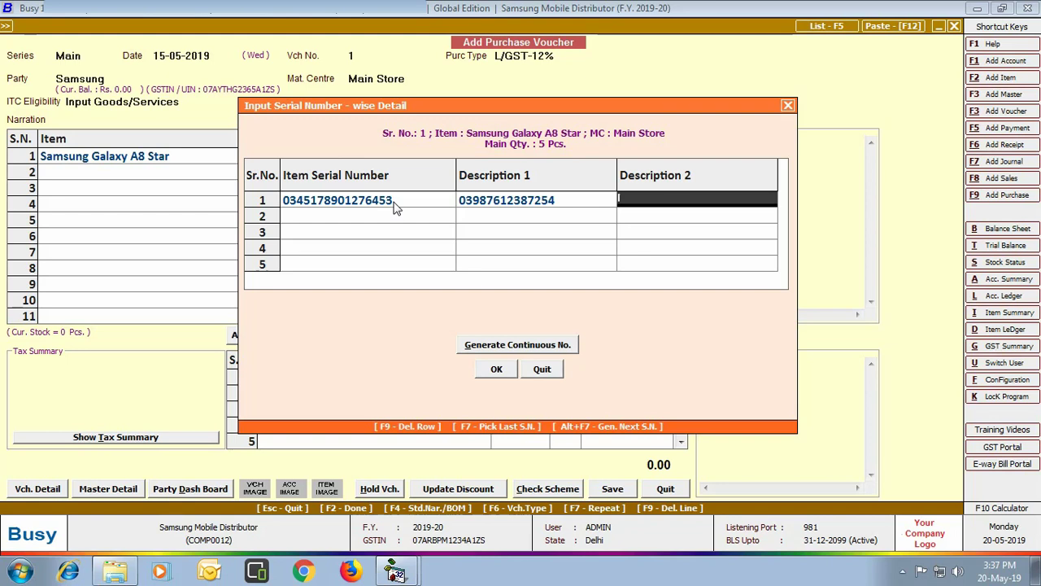
{"action": "type", "text": "lemonade blue"}
{"action": "key", "text": "Return"}
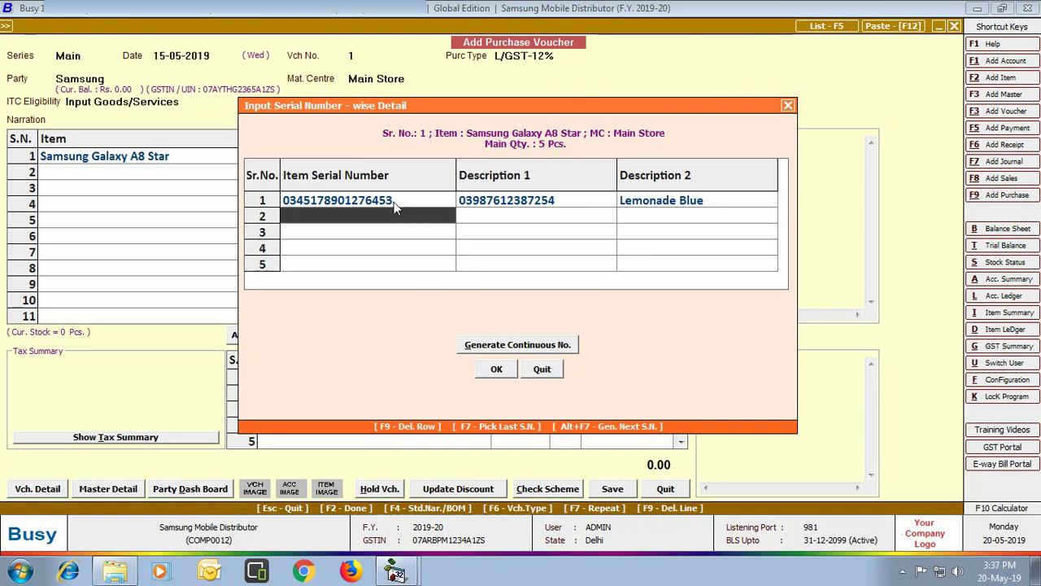
{"action": "left_click", "coordinate": [558, 344]}
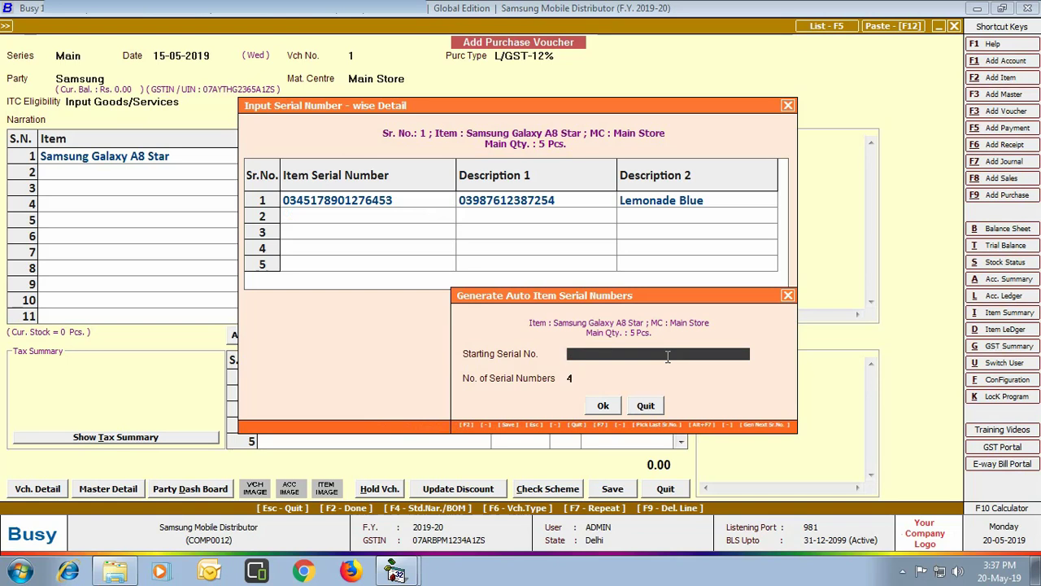
{"action": "type", "text": "0345178901276544"}
{"action": "key", "text": "Return"}
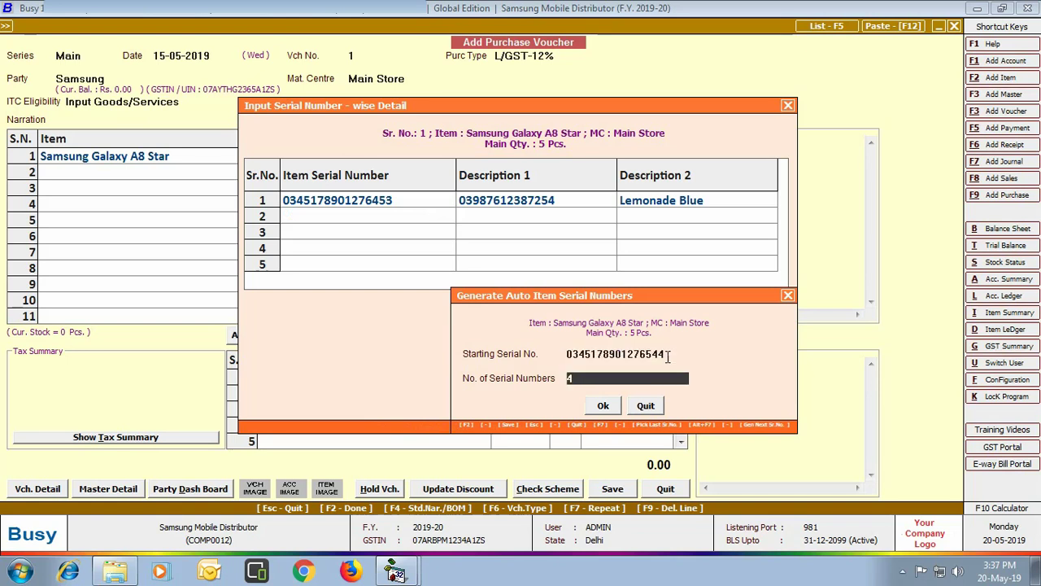
{"action": "left_click", "coordinate": [603, 405]}
{"action": "type", "text": "039"}
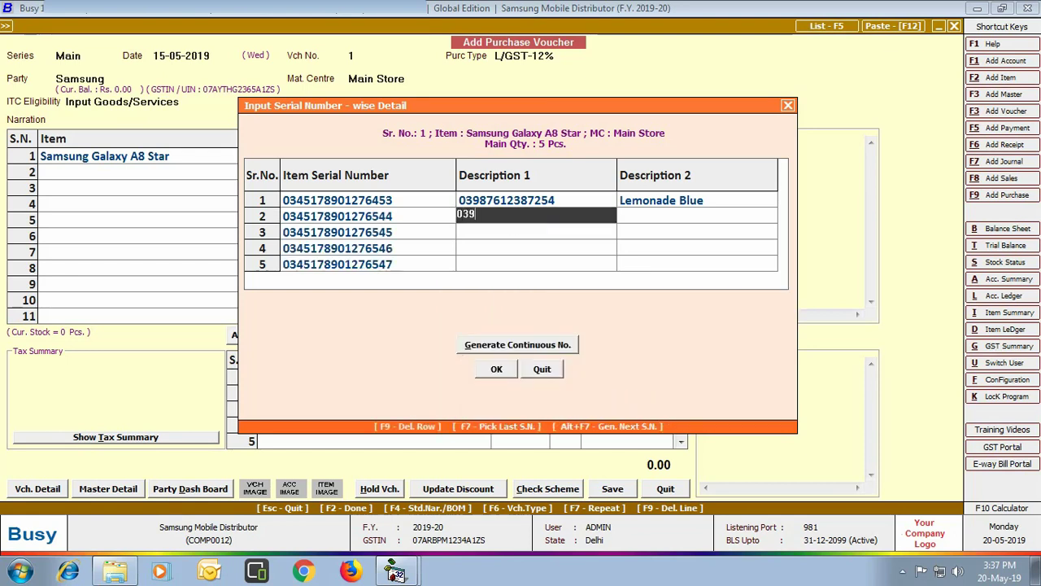
{"action": "type", "text": "87612387255"}
{"action": "key", "text": "Return"}
{"action": "type", "text": "Metallic Black"}
{"action": "key", "text": "Return"}
{"action": "key", "text": "Return"}
{"action": "type", "text": "03987612387255"}
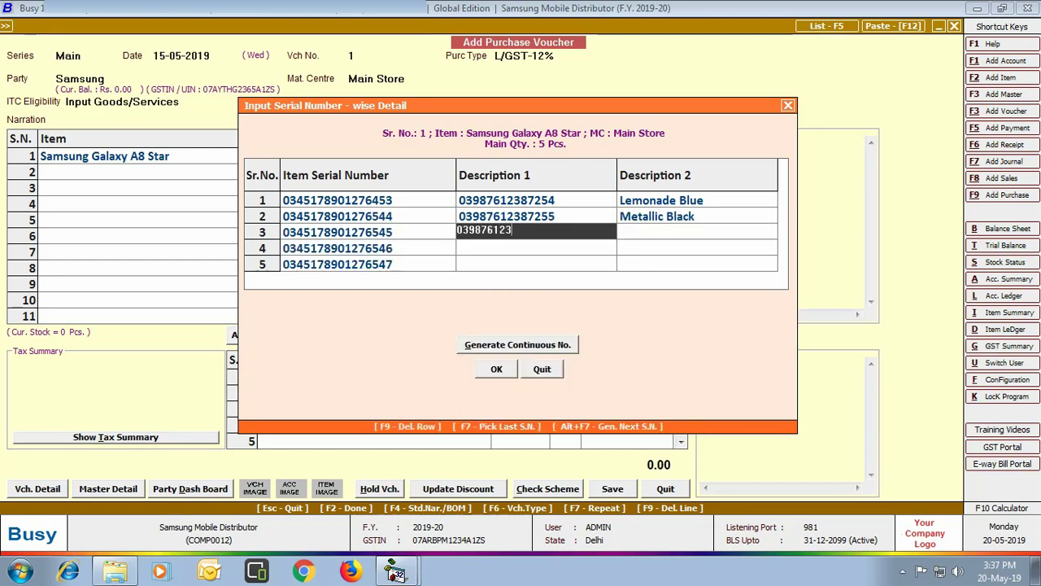
{"action": "key", "text": "Return"}
{"action": "type", "text": "pearl white"}
{"action": "key", "text": "Return"}
{"action": "key", "text": "Return"}
{"action": "type", "text": "03987612387256"}
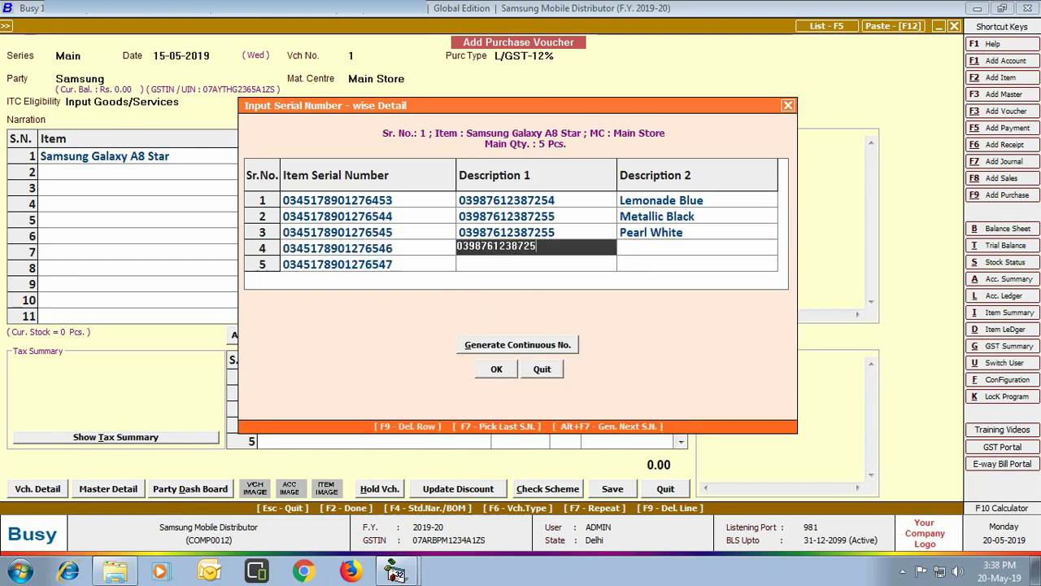
{"action": "key", "text": "Return"}
{"action": "type", "text": "ocean blue"}
{"action": "key", "text": "Return"}
{"action": "key", "text": "Return"}
{"action": "type", "text": "03987612387257"}
{"action": "key", "text": "Return"}
{"action": "type", "text": "pearl white"}
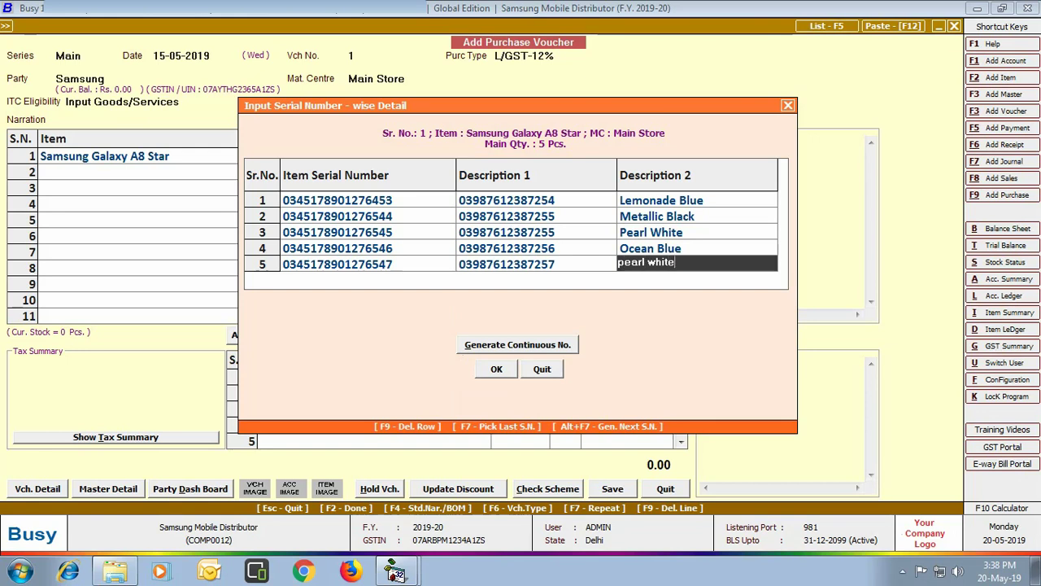
Price each Galaxy A8 Star at 20,000
{"action": "key", "text": "Return"}
{"action": "key", "text": "Return"}
{"action": "type", "text": "20,000"}
{"action": "key", "text": "Return"}
{"action": "key", "text": "Return"}
{"action": "type", "text": "sam"}
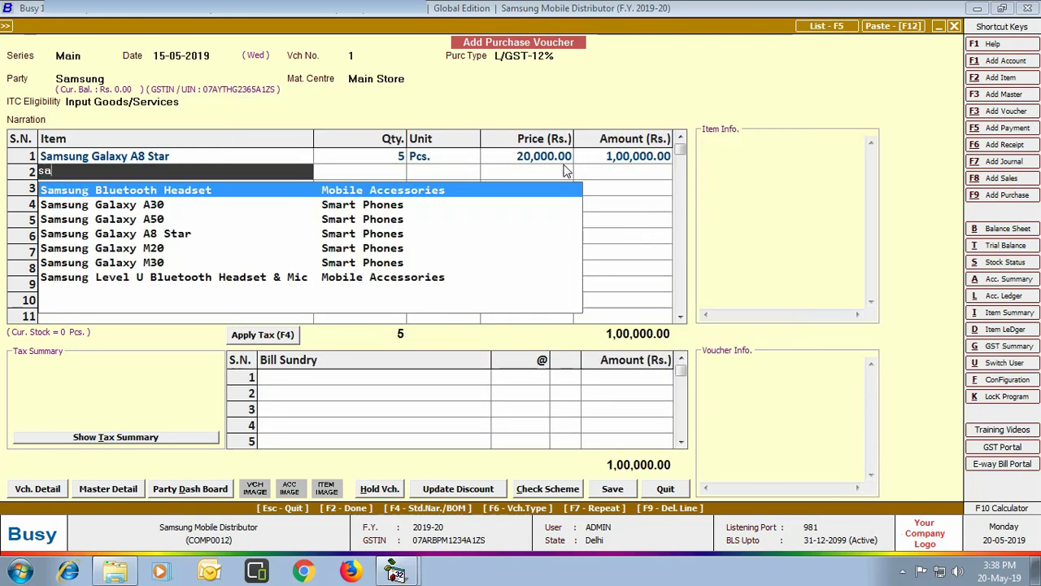
{"action": "key", "text": "Down"}
{"action": "key", "text": "Return"}
{"action": "type", "text": "2"}
{"action": "key", "text": "Return"}
{"action": "key", "text": "Return"}
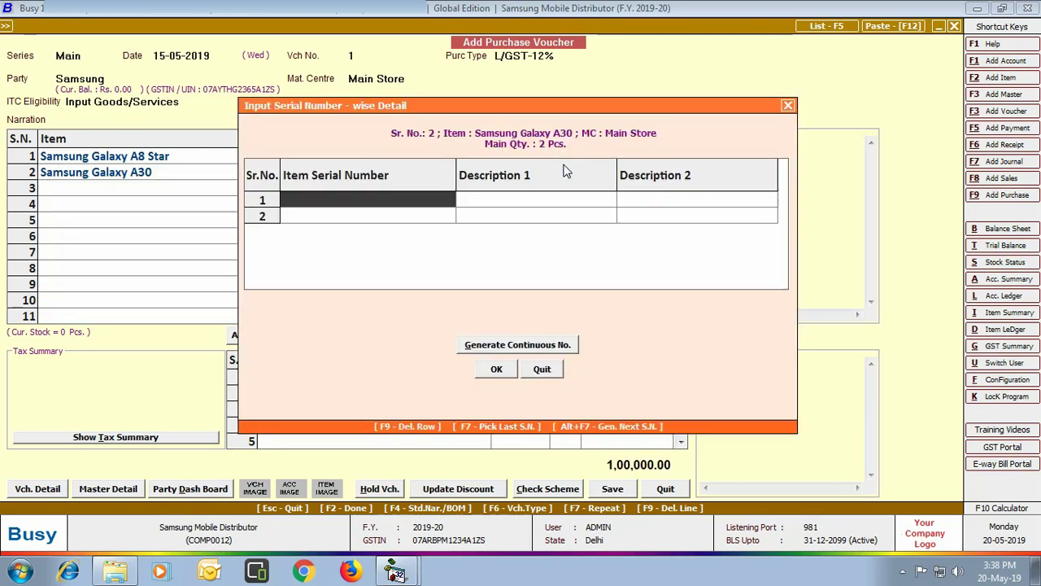
{"action": "type", "text": "0345178901276321"}
{"action": "key", "text": "Return"}
{"action": "type", "text": "03987612387231"}
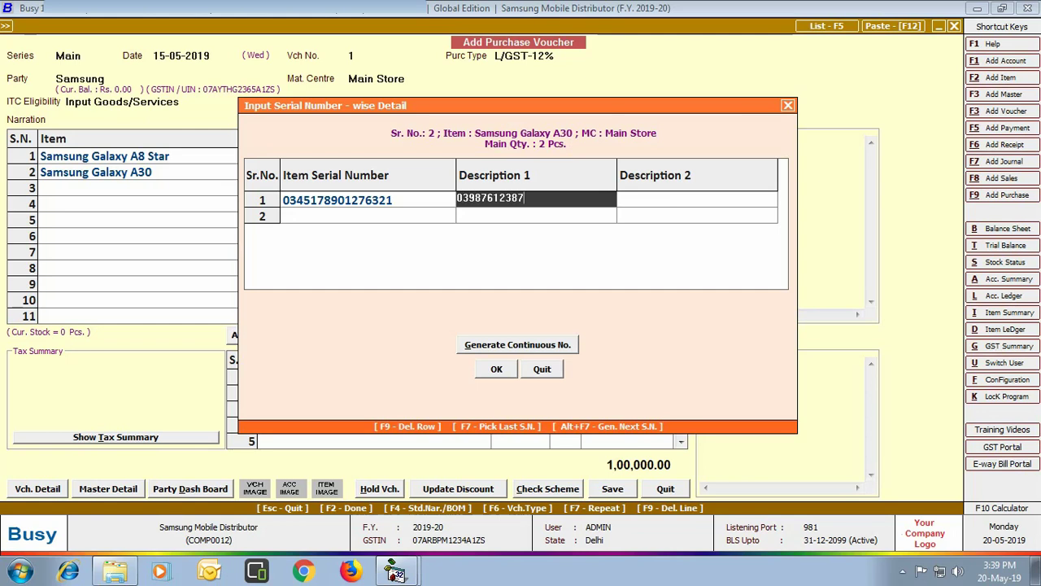
{"action": "key", "text": "Return"}
{"action": "type", "text": "black"}
{"action": "key", "text": "Return"}
{"action": "type", "text": "0345178901276322"}
{"action": "key", "text": "Return"}
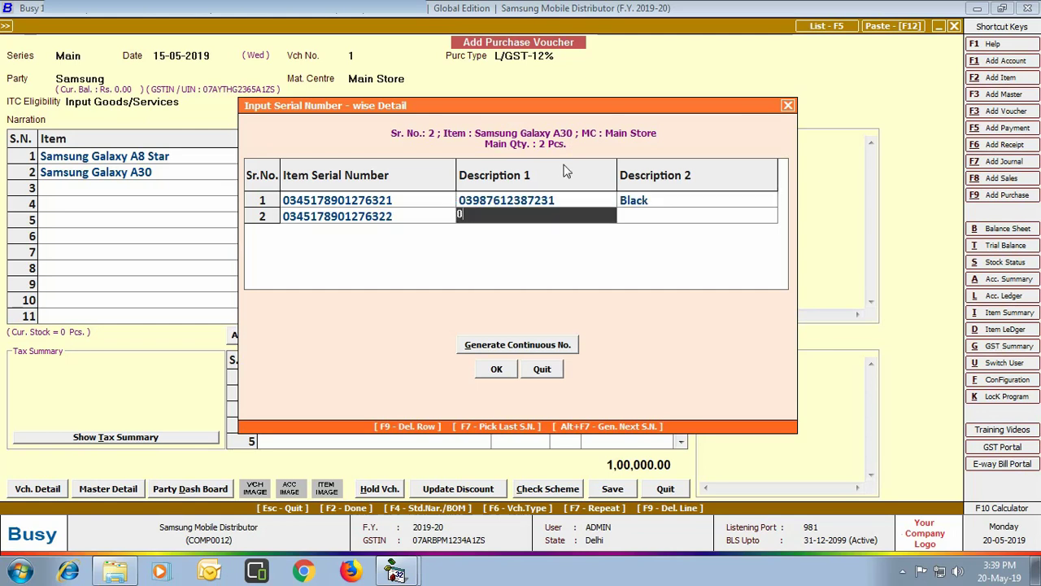
{"action": "type", "text": "03987612387232"}
{"action": "key", "text": "Return"}
{"action": "type", "text": "black"}
{"action": "left_click", "coordinate": [496, 369]}
{"action": "type", "text": "15000"}
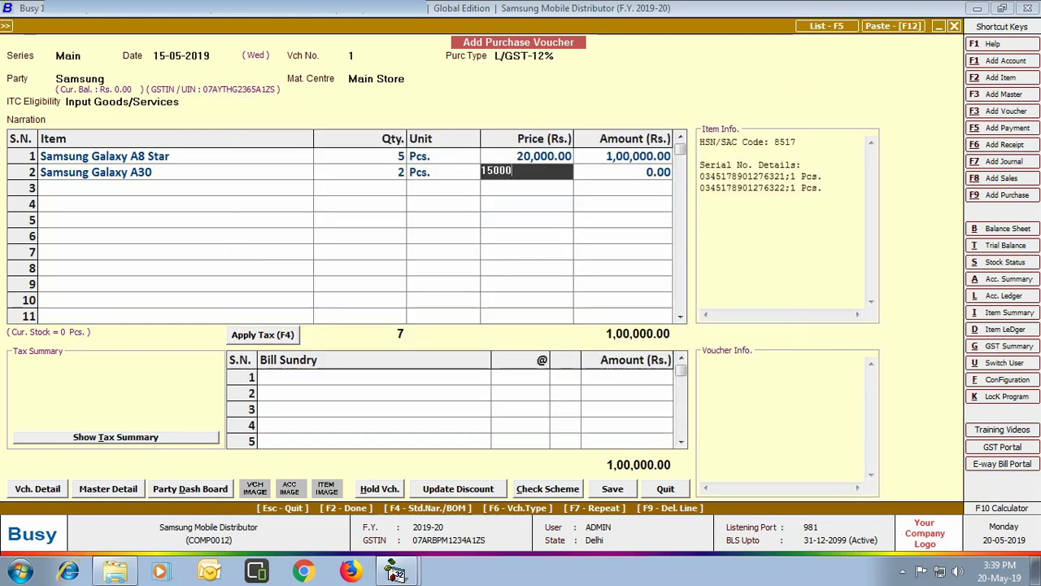
{"action": "key", "text": "Return"}
{"action": "key", "text": "Return"}
{"action": "type", "text": "sam"}
{"action": "key", "text": "Down"}
{"action": "key", "text": "Down"}
{"action": "key", "text": "Return"}
{"action": "type", "text": "2"}
{"action": "key", "text": "Return"}
{"action": "key", "text": "Return"}
{"action": "type", "text": "0945178901276543"}
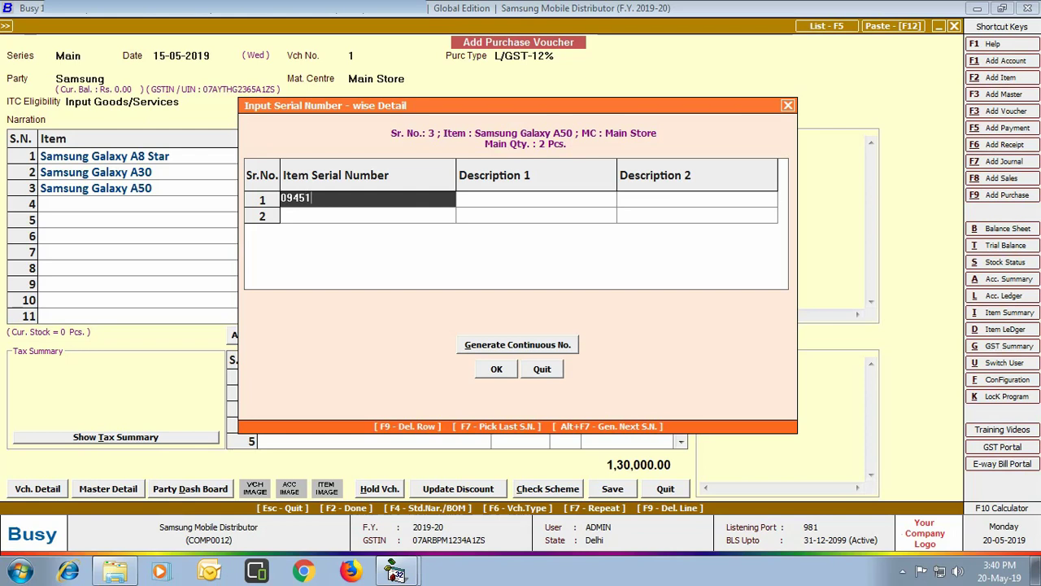
{"action": "key", "text": "Return"}
{"action": "type", "text": "09887612387254"}
{"action": "key", "text": "Return"}
{"action": "type", "text": "White"}
{"action": "key", "text": "Return"}
{"action": "type", "text": "0945178901276544"}
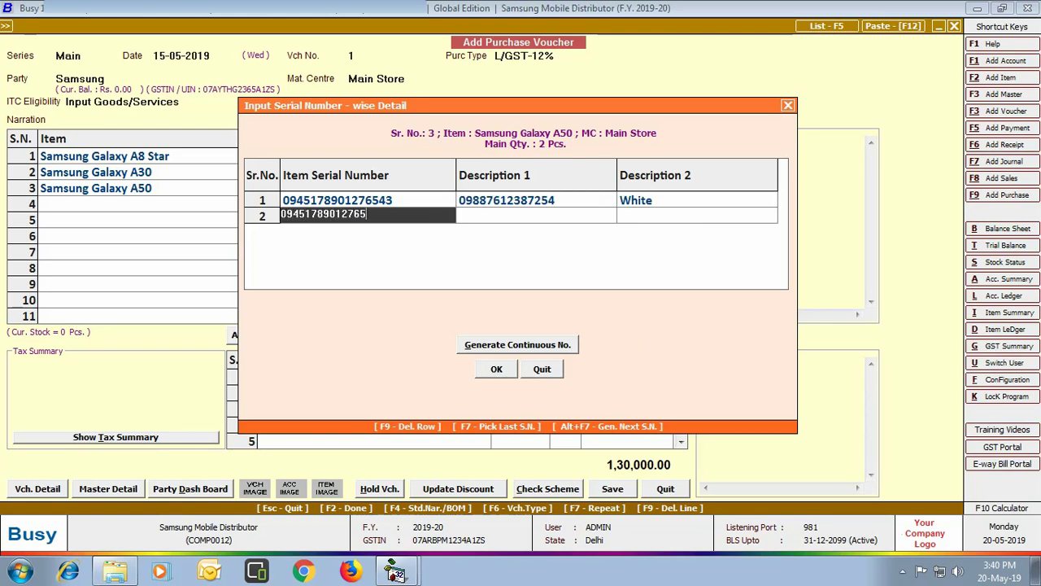
{"action": "key", "text": "Return"}
{"action": "type", "text": "09887612387255"}
{"action": "key", "text": "Return"}
{"action": "type", "text": "White"}
{"action": "left_click", "coordinate": [496, 368]}
{"action": "type", "text": "18000"}
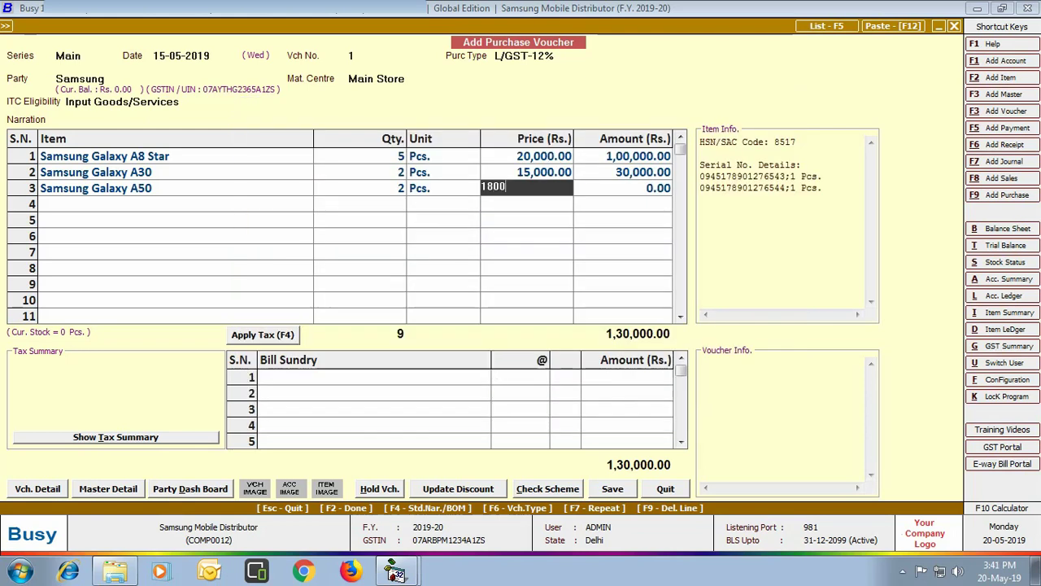
{"action": "key", "text": "Return"}
{"action": "key", "text": "Return"}
{"action": "key", "text": "Return"}
{"action": "key", "text": "Return"}
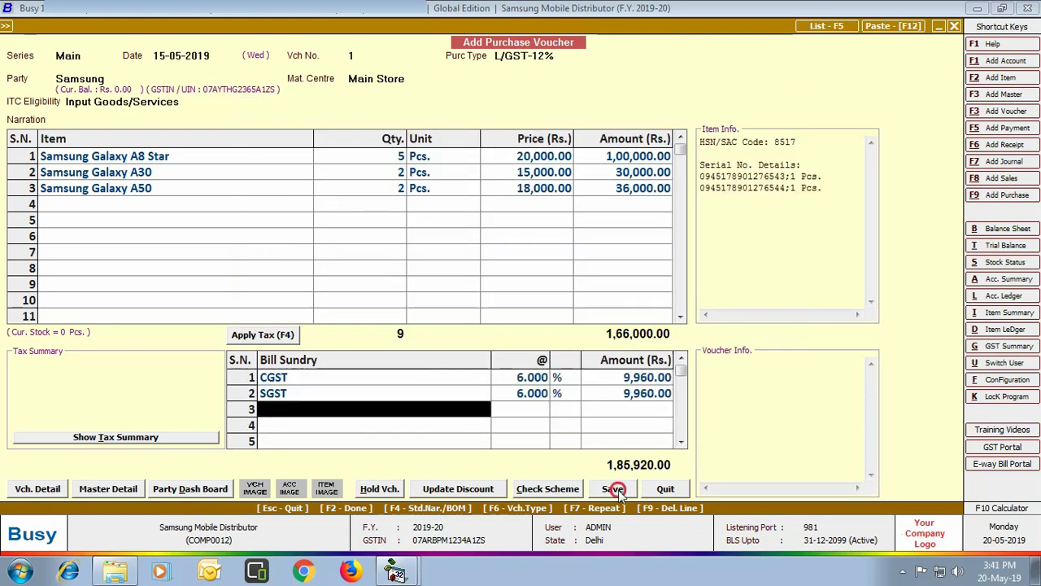
{"action": "key", "text": "Return"}
Save the voucher and dismiss the salesman details to reach the 1,85,920.00 bill-by-bill adjustment
{"action": "left_click", "coordinate": [508, 338]}
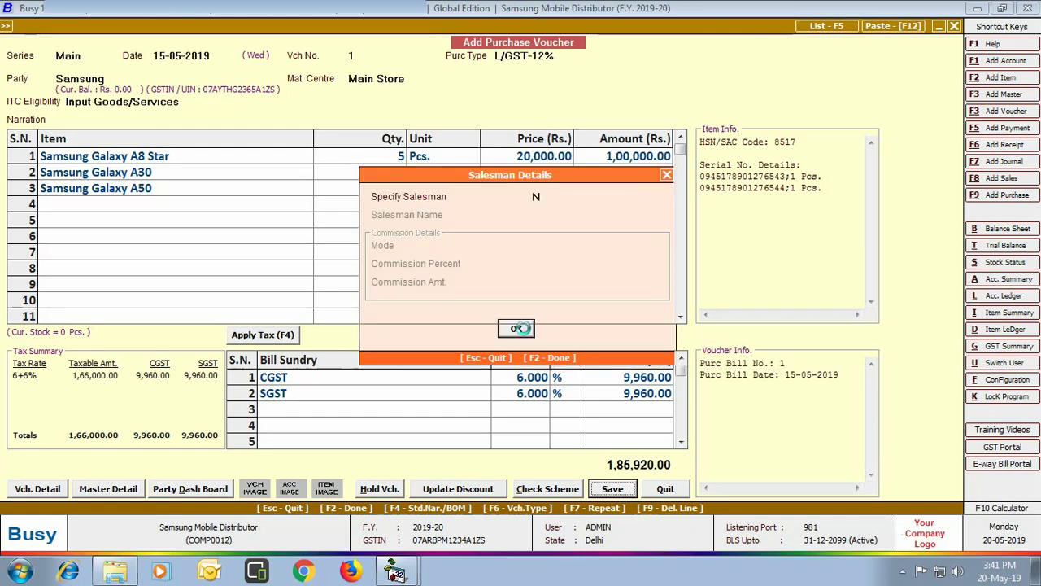
{"action": "left_click", "coordinate": [520, 329]}
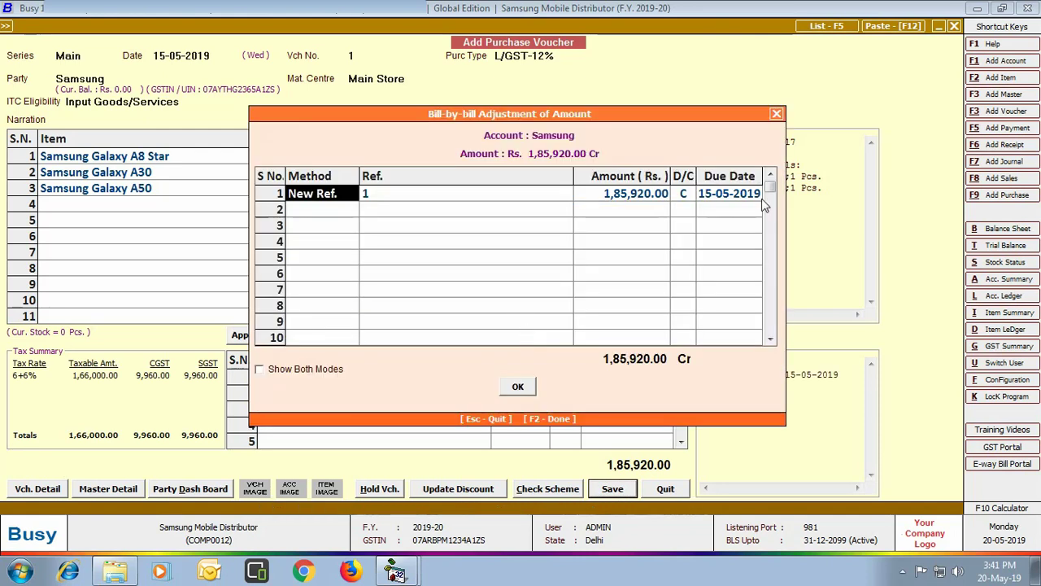
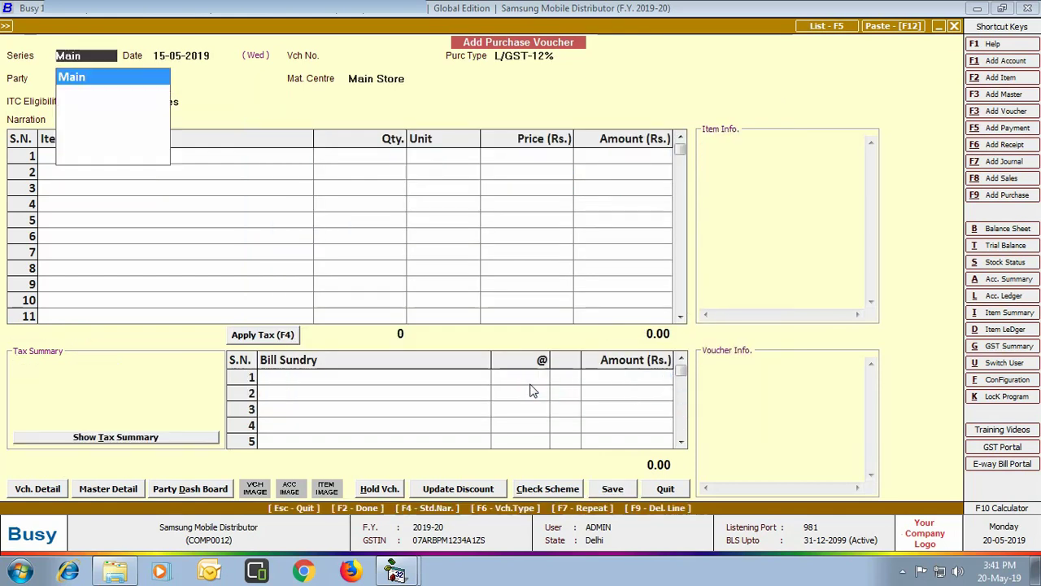
Close the blank purchase voucher and start a new sales voucher
{"action": "left_click", "coordinate": [668, 492]}
{"action": "left_click", "coordinate": [177, 41]}
{"action": "left_click", "coordinate": [203, 54]}
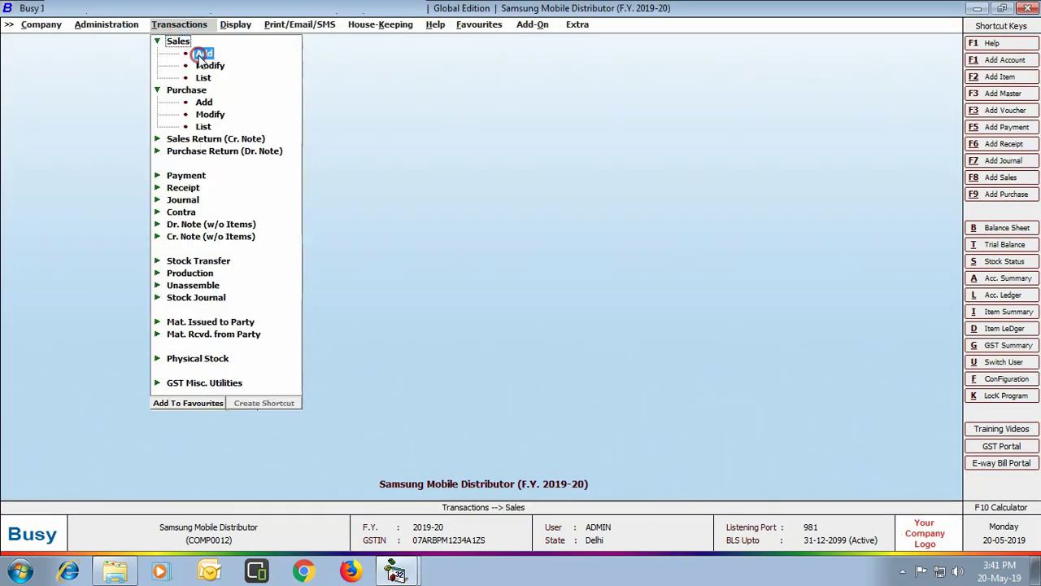
Enter an L/GST-12% sale to Mobile Hut of 5 Samsung Galaxy A8 Star from Main Store
{"action": "key", "text": "Return"}
{"action": "key", "text": "Return"}
{"action": "type", "text": "mobi"}
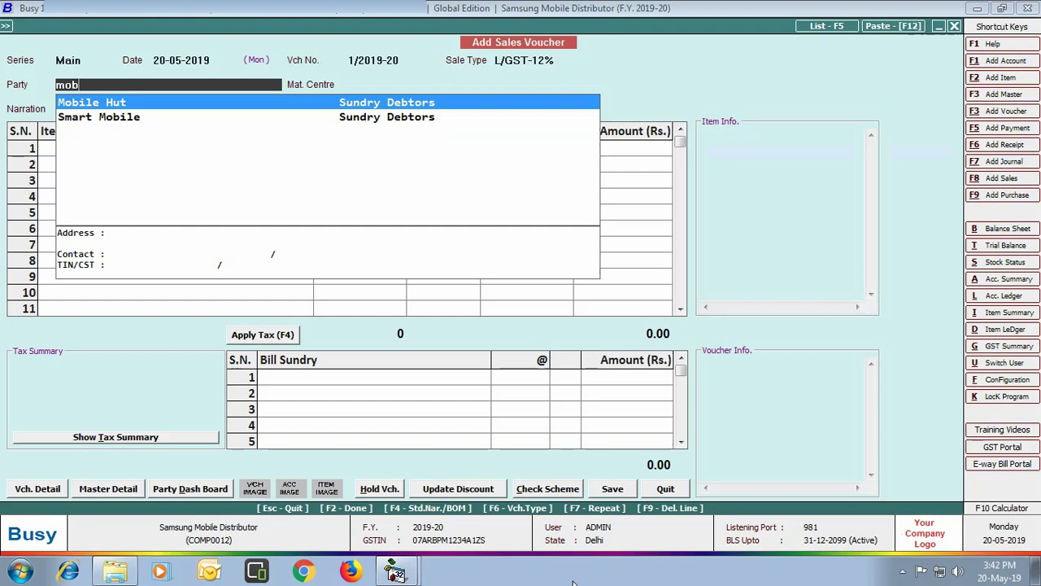
{"action": "key", "text": "Return"}
{"action": "key", "text": "Return"}
{"action": "type", "text": "sam"}
{"action": "key", "text": "Down"}
{"action": "key", "text": "Down"}
{"action": "key", "text": "Down"}
{"action": "key", "text": "Return"}
{"action": "type", "text": "5"}
{"action": "key", "text": "Return"}
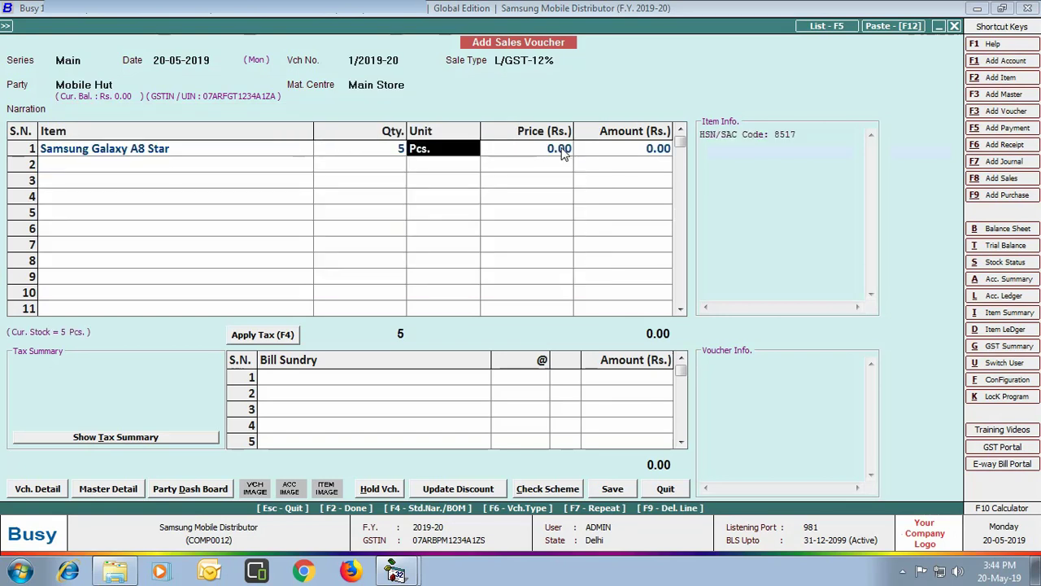
{"action": "key", "text": "Return"}
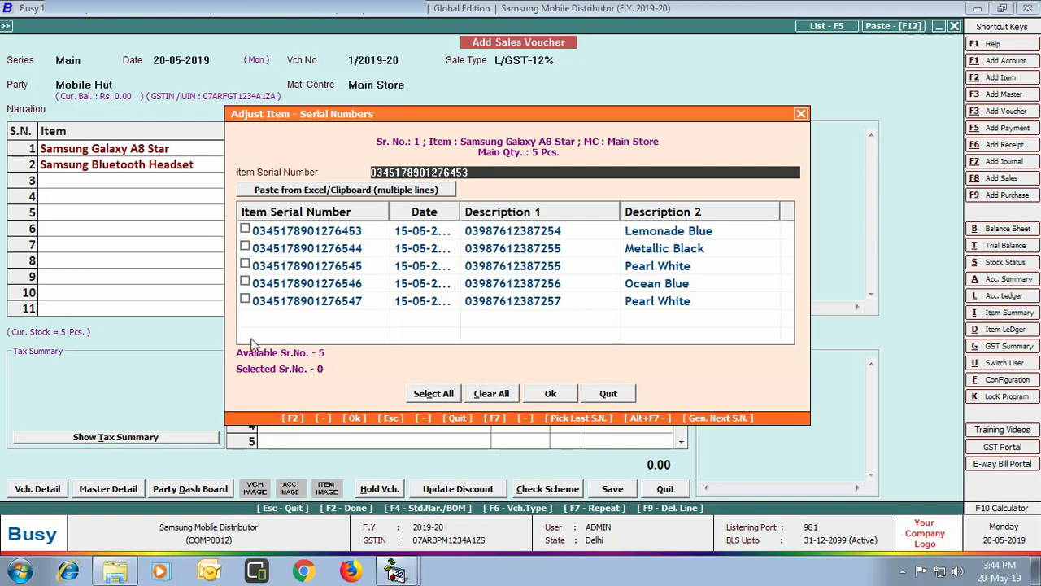
Select all five A8 Star serials, price them at 32,000 each, and accept the free headset
{"action": "left_click", "coordinate": [445, 395]}
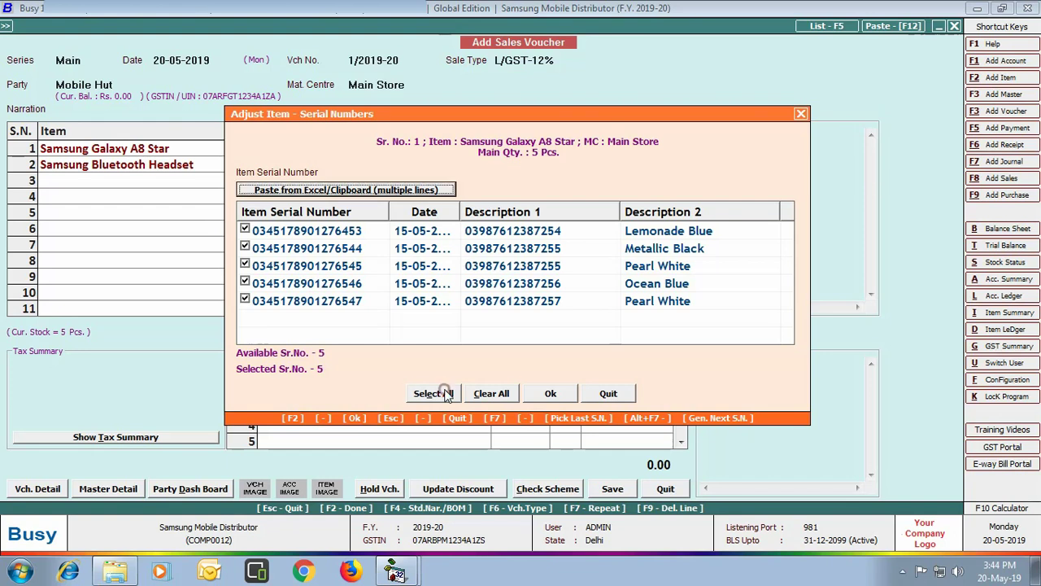
{"action": "left_click", "coordinate": [553, 397]}
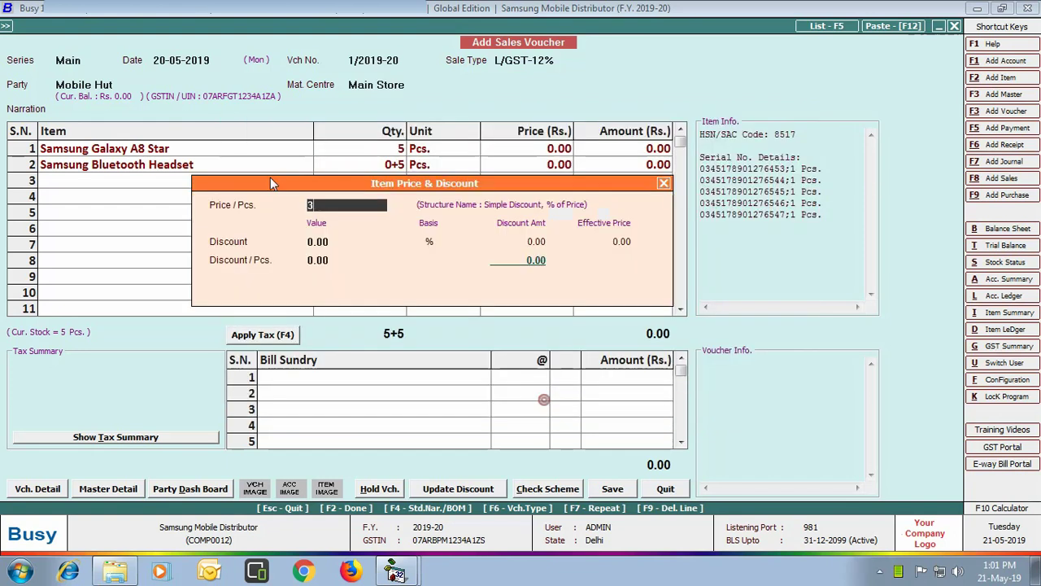
{"action": "type", "text": "32,000"}
{"action": "key", "text": "Return"}
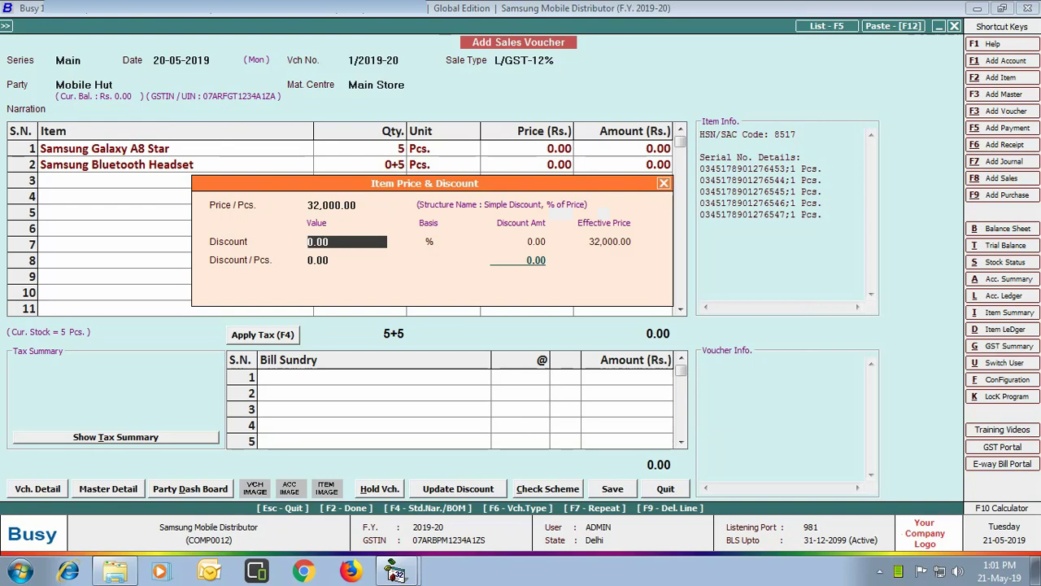
{"action": "key", "text": "Return"}
{"action": "key", "text": "Return"}
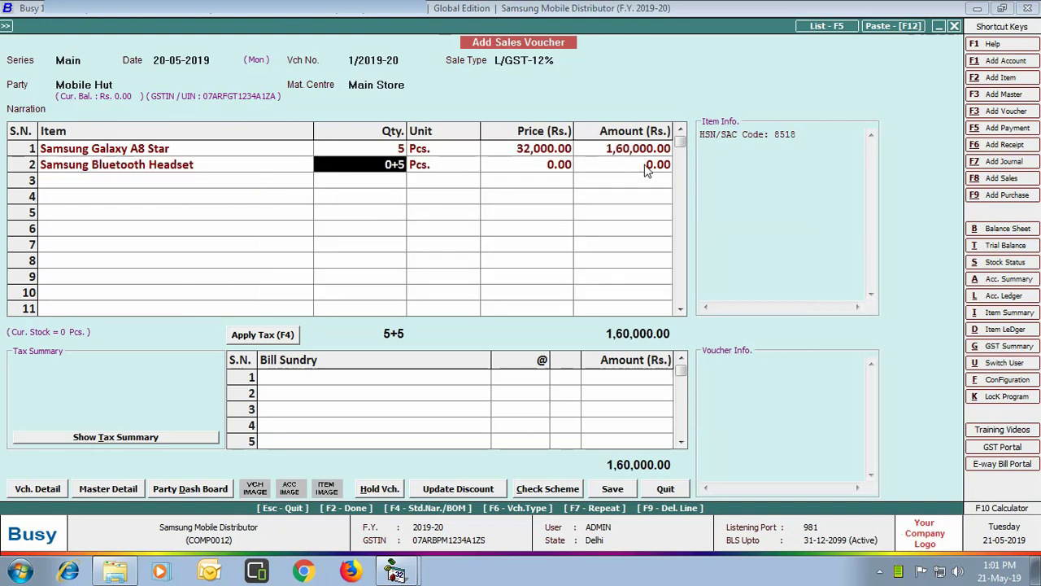
{"action": "key", "text": "Return"}
{"action": "key", "text": "Return"}
{"action": "key", "text": "Return"}
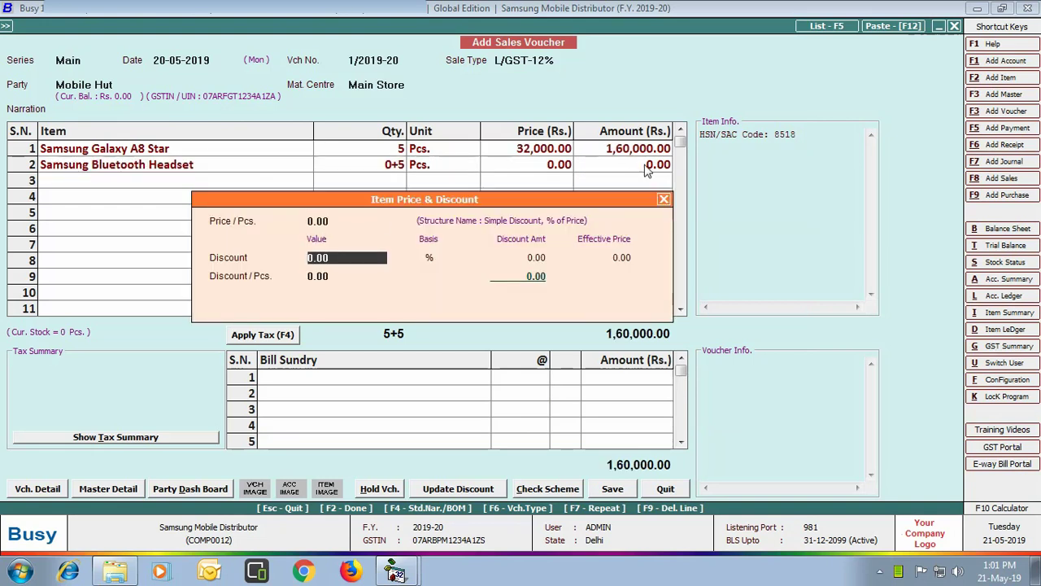
{"action": "key", "text": "Return"}
{"action": "key", "text": "Return"}
Add 2 Samsung Galaxy A30 with both serials at 21,000, apply CGST/SGST, and check schemes
{"action": "key", "text": "Return"}
{"action": "key", "text": "Down"}
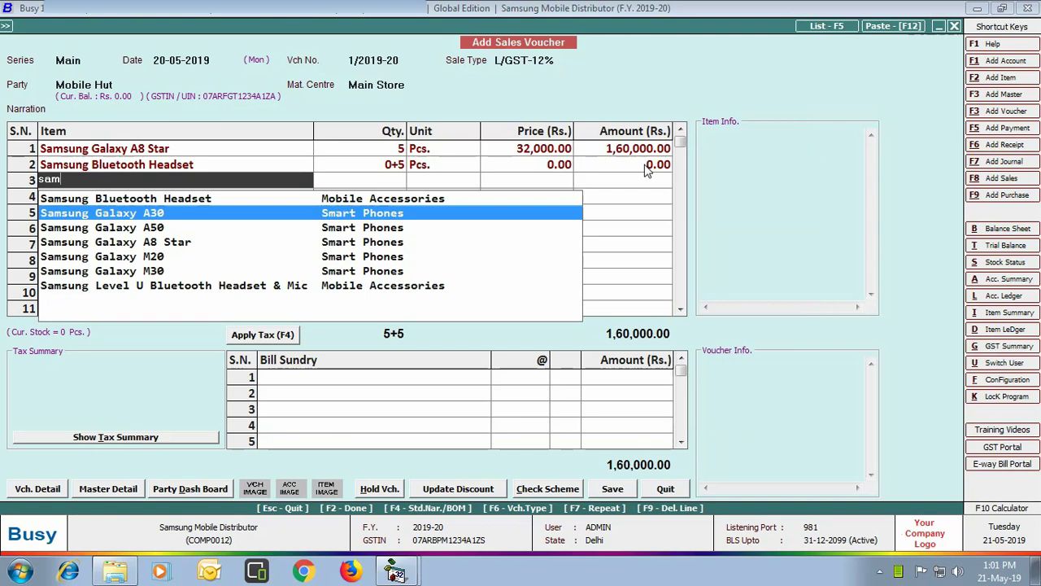
{"action": "key", "text": "Return"}
{"action": "type", "text": "2"}
{"action": "key", "text": "Return"}
{"action": "key", "text": "Return"}
{"action": "left_click", "coordinate": [245, 230]}
{"action": "left_click", "coordinate": [244, 249]}
{"action": "left_click", "coordinate": [561, 396]}
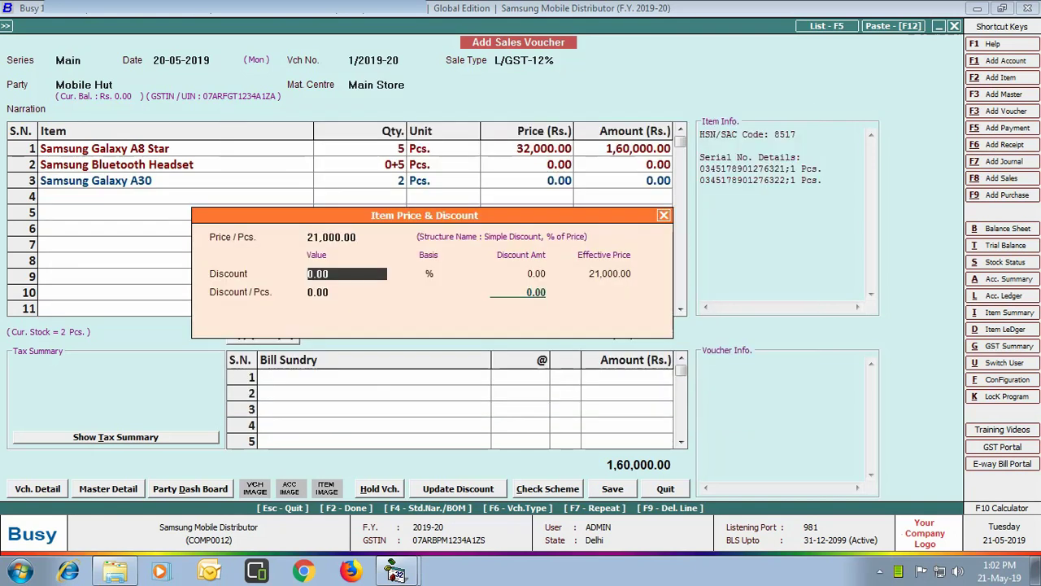
{"action": "left_click", "coordinate": [664, 215]}
{"action": "key", "text": "Return"}
{"action": "key", "text": "Return"}
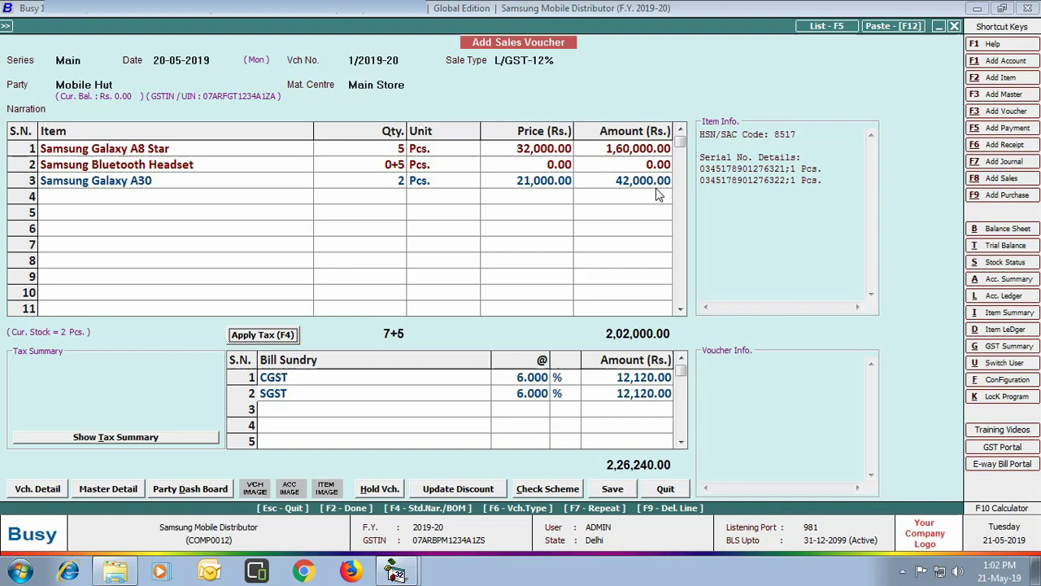
{"action": "key", "text": "Return"}
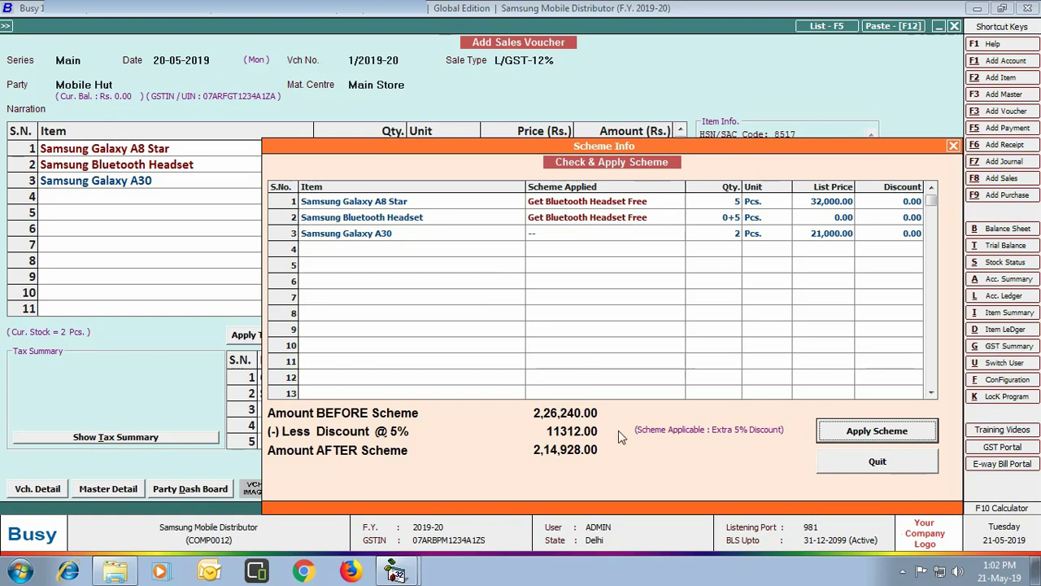
Apply the extra 5% scheme discount and assign the salesman a 5% commission
{"action": "left_click", "coordinate": [875, 432]}
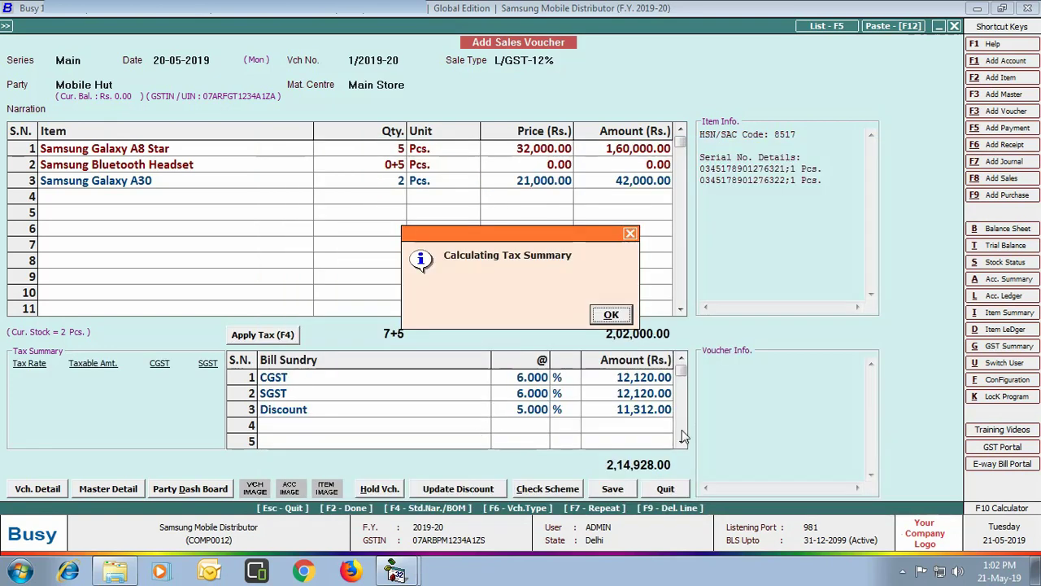
{"action": "key", "text": "Return"}
{"action": "type", "text": "y"}
{"action": "key", "text": "Return"}
{"action": "type", "text": "ra"}
{"action": "key", "text": "Return"}
{"action": "key", "text": "Return"}
{"action": "type", "text": "5"}
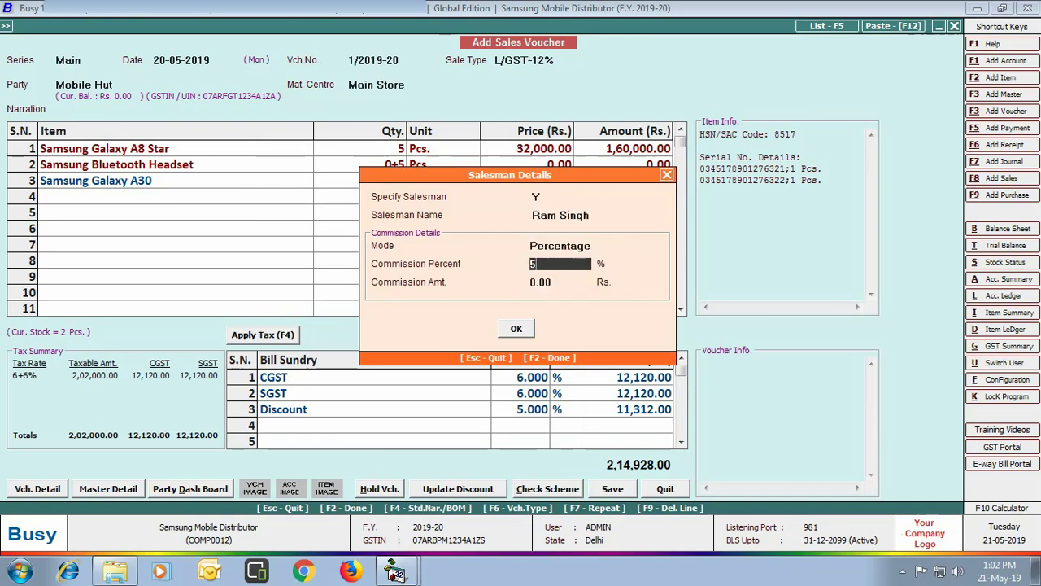
{"action": "key", "text": "Return"}
{"action": "key", "text": "Return"}
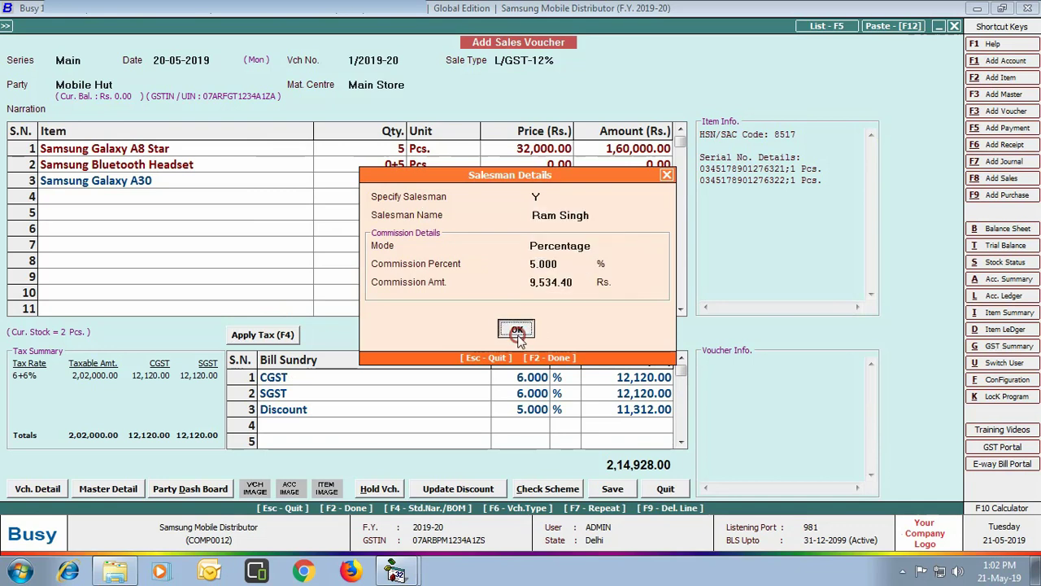
{"action": "left_click", "coordinate": [518, 328]}
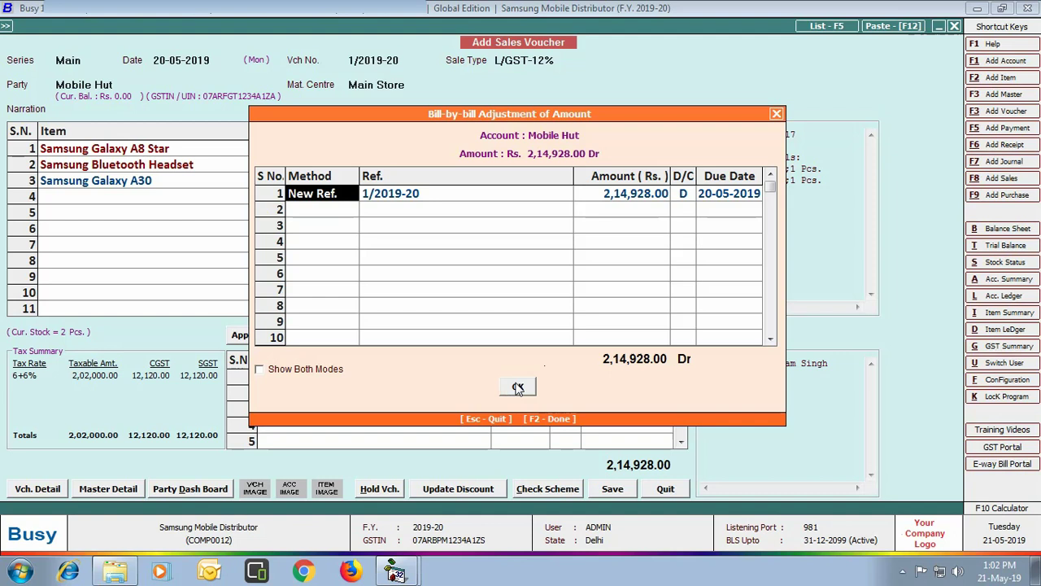
Save the Mobile Hut invoice as a new bill reference and preview it in STANDARD format
{"action": "left_click", "coordinate": [518, 388]}
{"action": "left_click", "coordinate": [559, 318]}
{"action": "left_click", "coordinate": [559, 317]}
{"action": "key", "text": "Return"}
{"action": "left_click", "coordinate": [153, 143]}
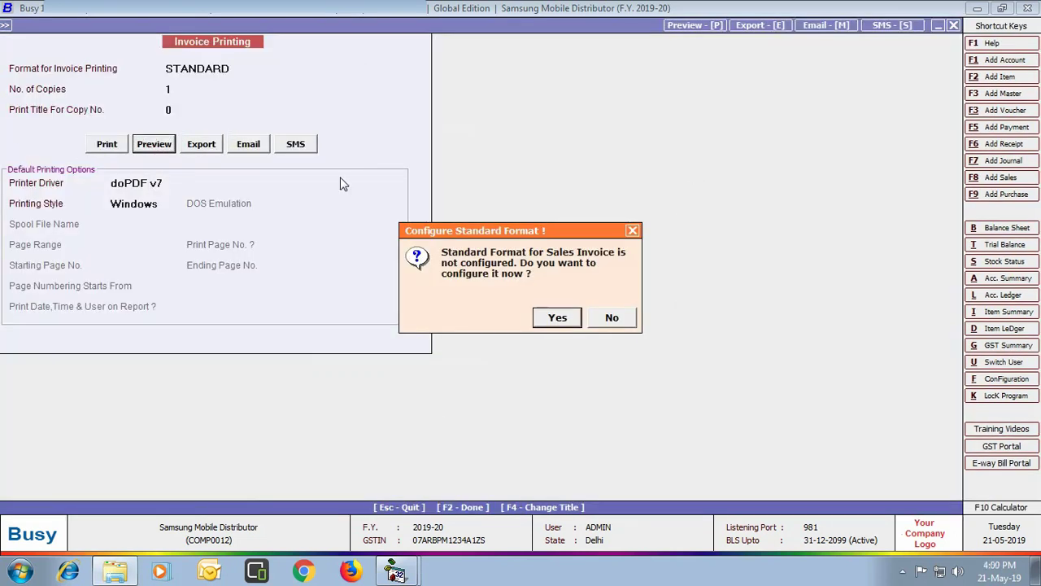
Configure the STANDARD invoice format for Sr. No.-wise item details, review the preview, then close it
{"action": "left_click", "coordinate": [557, 317]}
{"action": "left_click", "coordinate": [162, 478]}
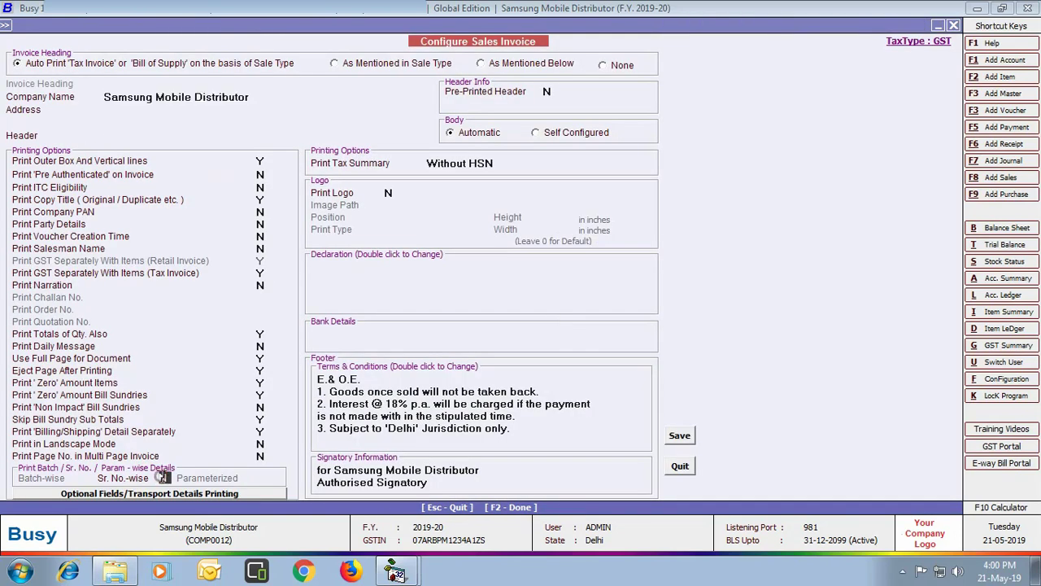
{"action": "left_click", "coordinate": [679, 436]}
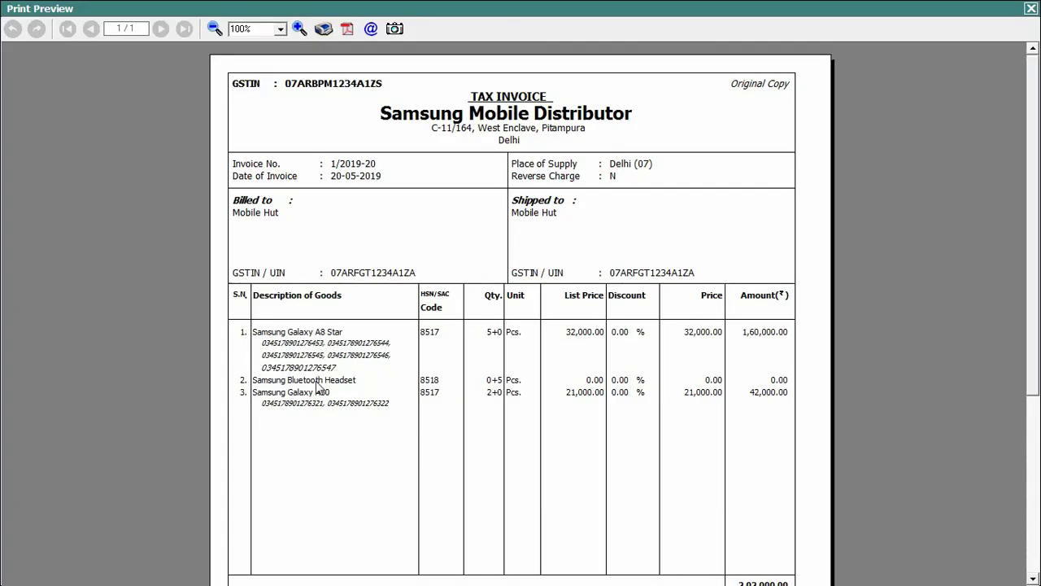
{"action": "left_click_drag", "start_coordinate": [1034, 205], "coordinate": [1037, 372]}
{"action": "scroll", "coordinate": [1037, 372], "scroll_direction": "down", "scroll_amount": 1}
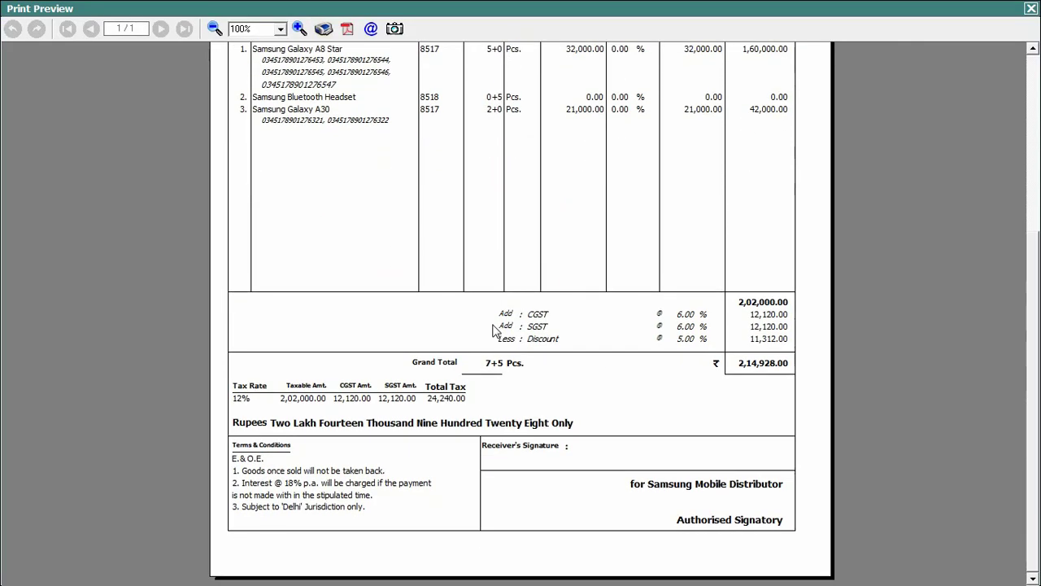
{"action": "left_click", "coordinate": [1031, 8]}
Bill Digital World for Samsung Galaxy A50, selecting all its serial numbers
{"action": "key", "text": "Return"}
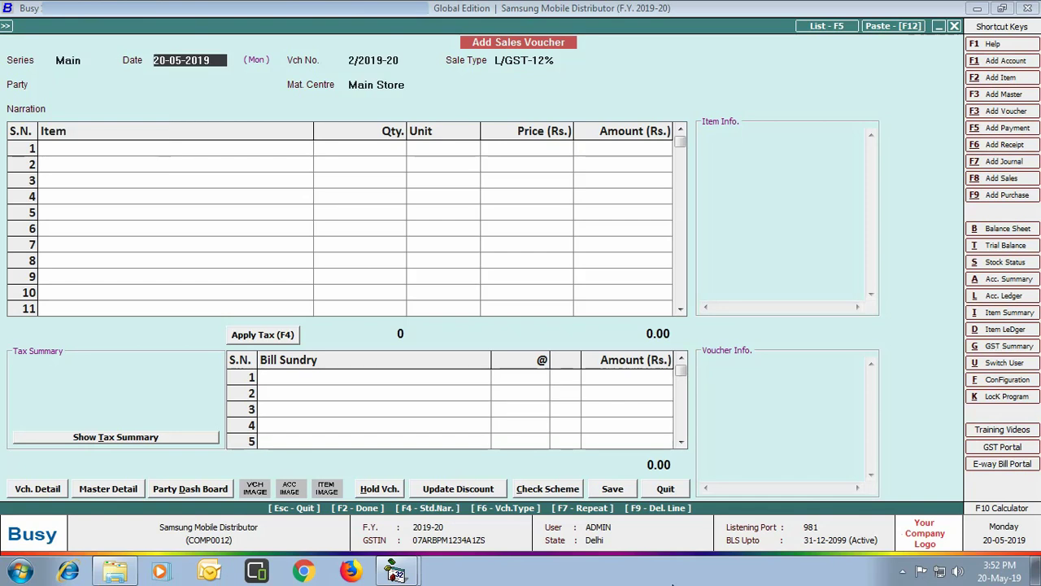
{"action": "key", "text": "Return"}
{"action": "key", "text": "Return"}
{"action": "key", "text": "Return"}
{"action": "key", "text": "Return"}
{"action": "key", "text": "Return"}
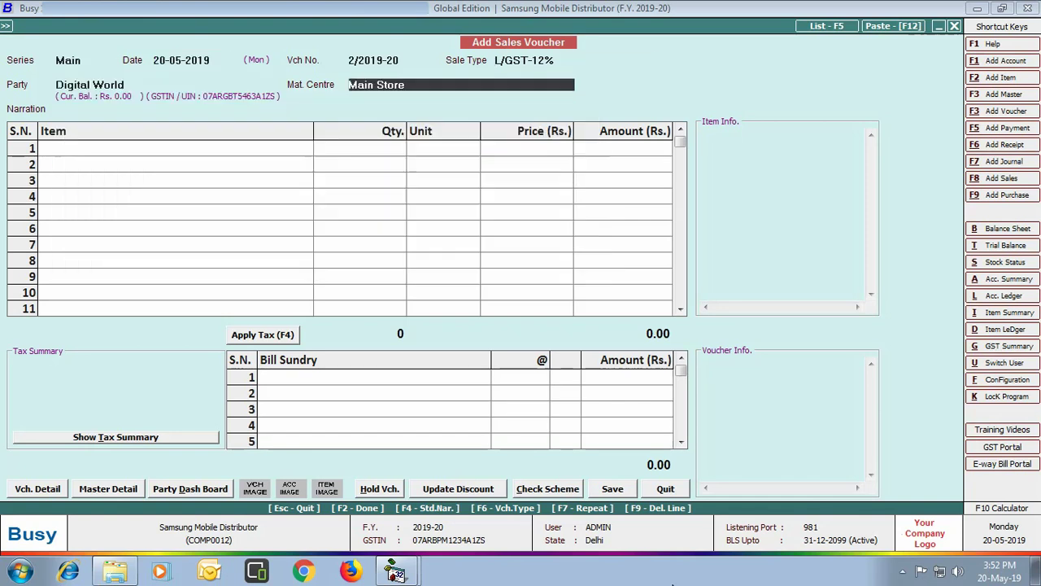
{"action": "key", "text": "Return"}
{"action": "type", "text": "sam"}
{"action": "key", "text": "Down"}
{"action": "key", "text": "Down"}
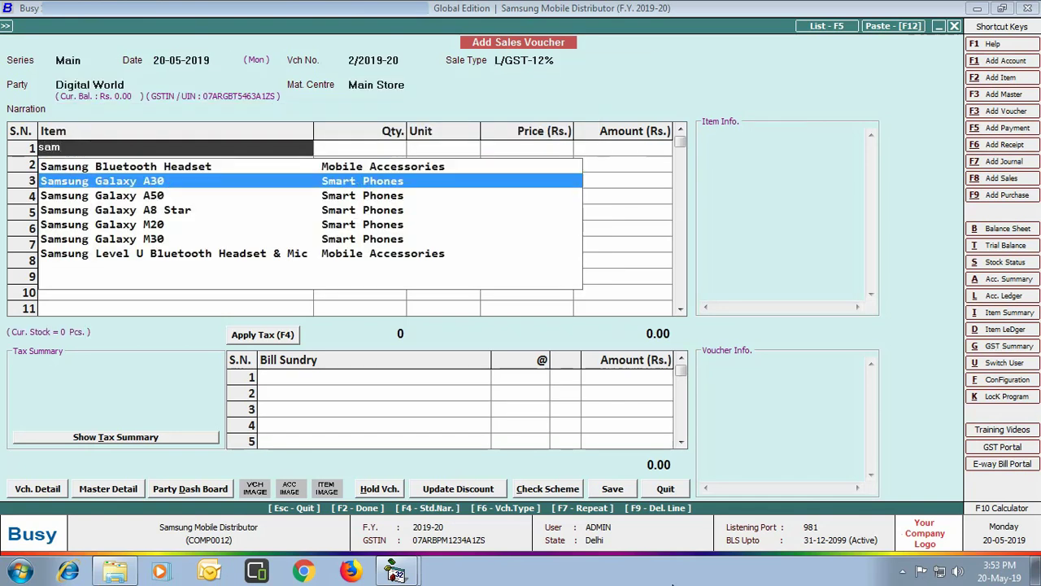
{"action": "key", "text": "Return"}
{"action": "key", "text": "Return"}
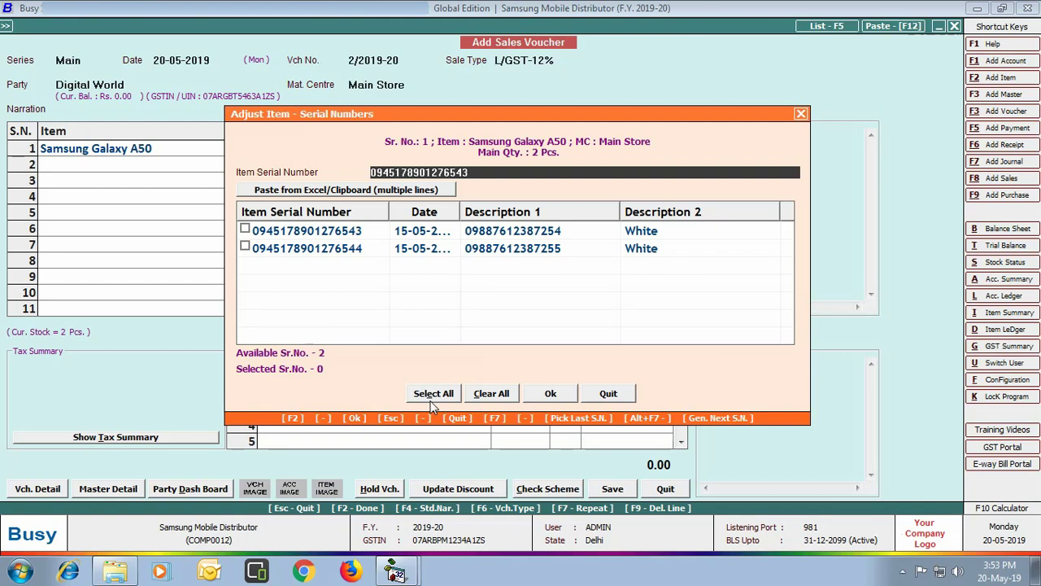
{"action": "left_click", "coordinate": [435, 396]}
{"action": "left_click", "coordinate": [545, 395]}
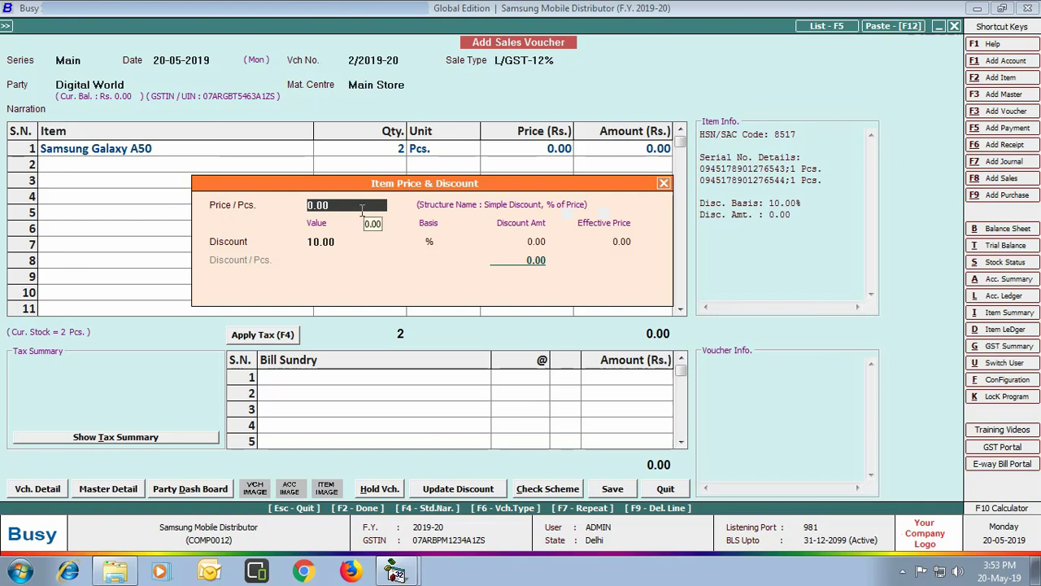
Price the A50 at 25,000 less 10%, apply 6% CGST/SGST, and save without printing
{"action": "type", "text": "25000"}
{"action": "key", "text": "Return"}
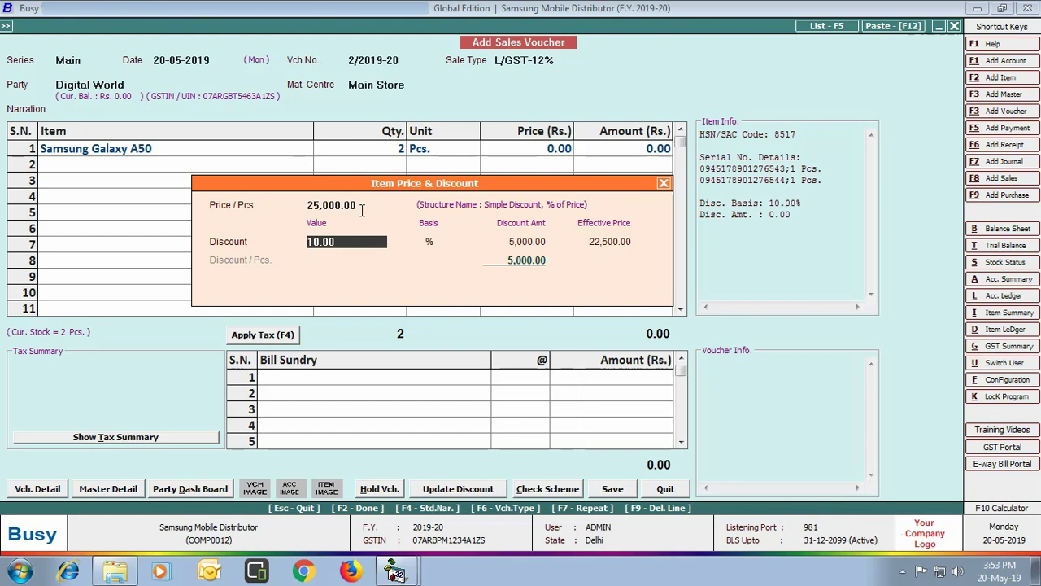
{"action": "key", "text": "Return"}
{"action": "key", "text": "Return"}
{"action": "key", "text": "Return"}
{"action": "key", "text": "Return"}
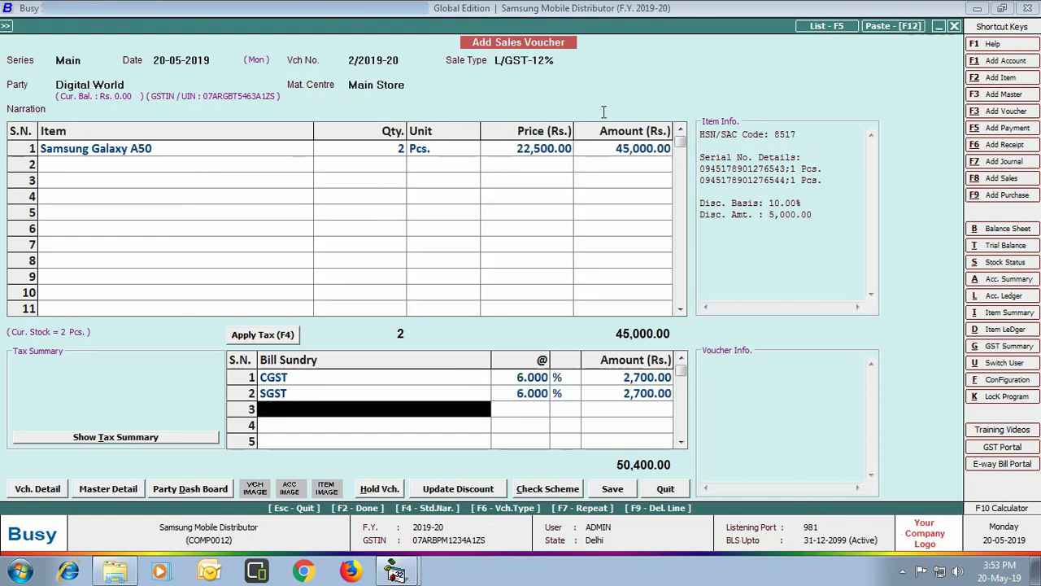
{"action": "key", "text": "Return"}
{"action": "key", "text": "Return"}
{"action": "key", "text": "Return"}
{"action": "key", "text": "Return"}
{"action": "type", "text": "4"}
{"action": "key", "text": "Return"}
{"action": "key", "text": "Return"}
{"action": "key", "text": "Return"}
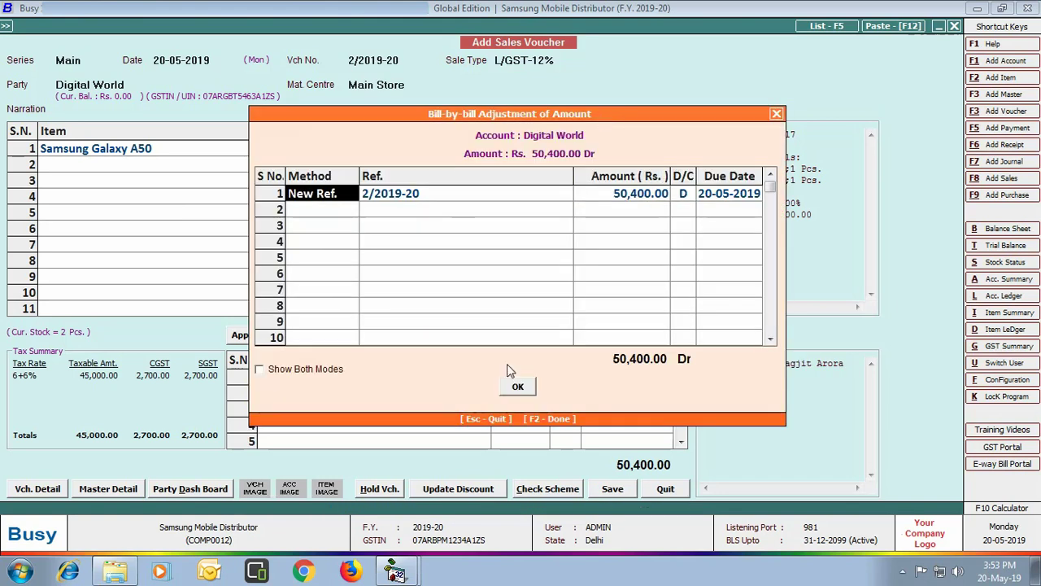
{"action": "left_click", "coordinate": [517, 387]}
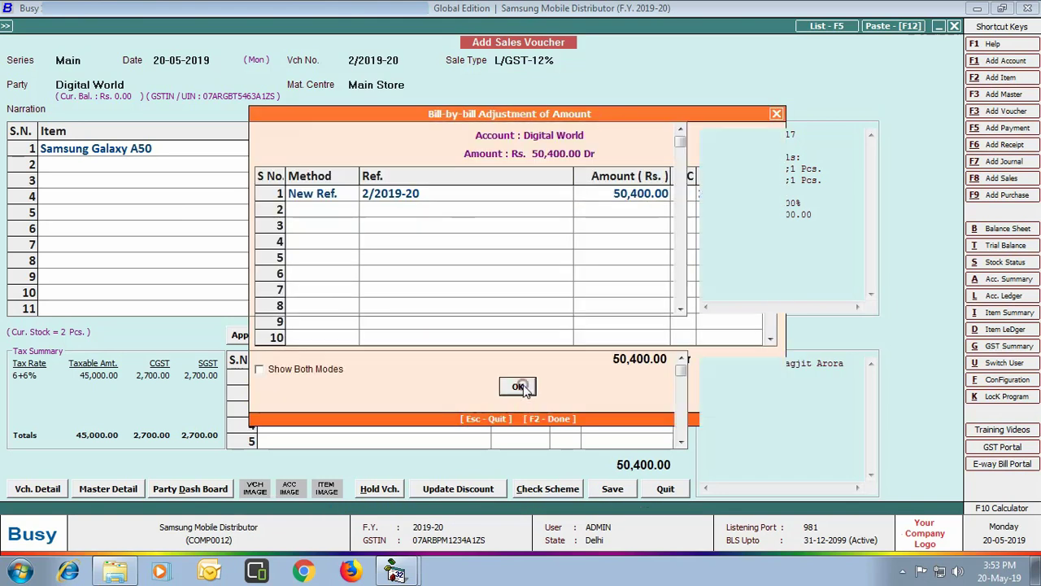
{"action": "left_click", "coordinate": [553, 319]}
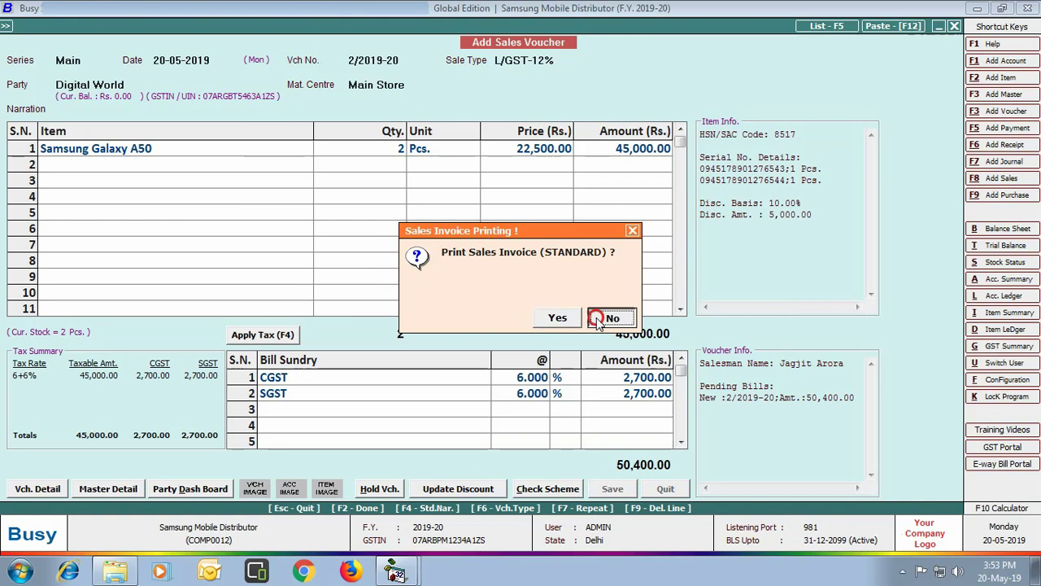
{"action": "left_click", "coordinate": [610, 319]}
Start an L/GST-12% sale dated 22-05-2019 for Digital World
{"action": "key", "text": "Return"}
{"action": "type", "text": "2205"}
{"action": "key", "text": "Return"}
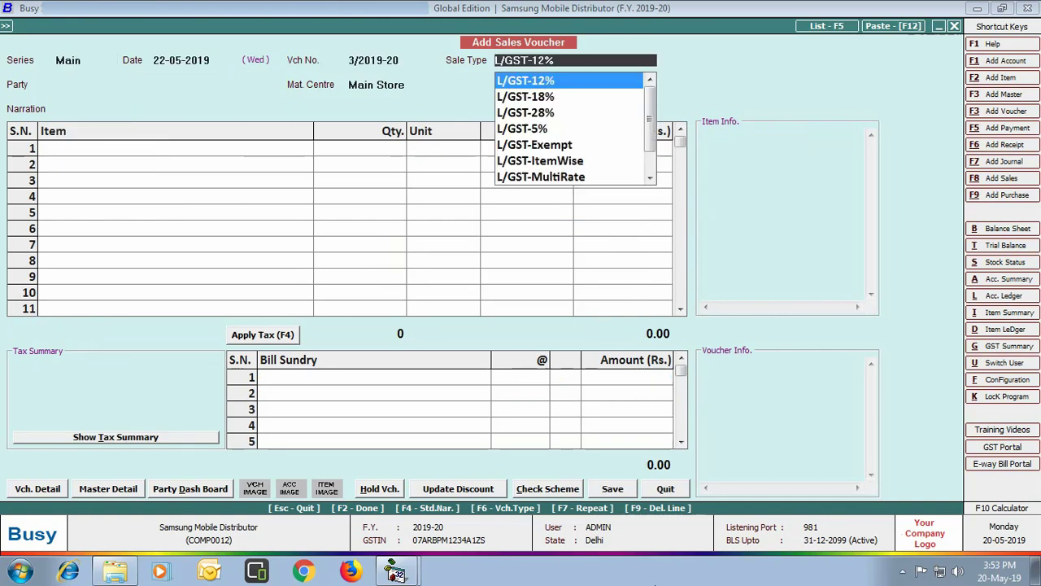
{"action": "key", "text": "Return"}
{"action": "type", "text": "dig"}
{"action": "key", "text": "Return"}
{"action": "key", "text": "Return"}
{"action": "key", "text": "Return"}
Add 2 Samsung Galaxy M20 with both serials at 15,000 less 10% discount
{"action": "type", "text": "sam"}
{"action": "key", "text": "Down"}
{"action": "key", "text": "Down"}
{"action": "key", "text": "Down"}
{"action": "key", "text": "Down"}
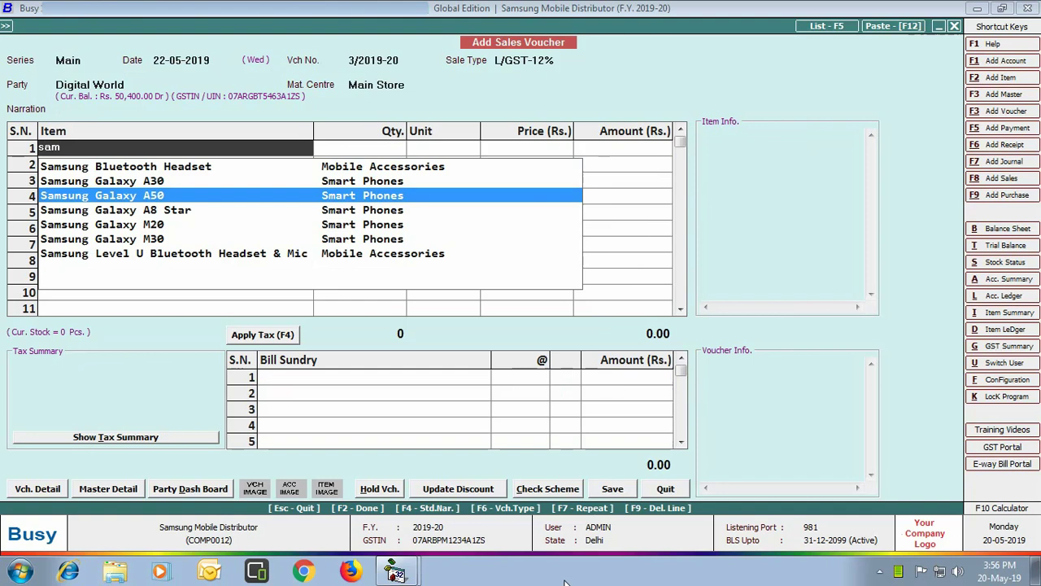
{"action": "key", "text": "Return"}
{"action": "type", "text": "2"}
{"action": "key", "text": "Return"}
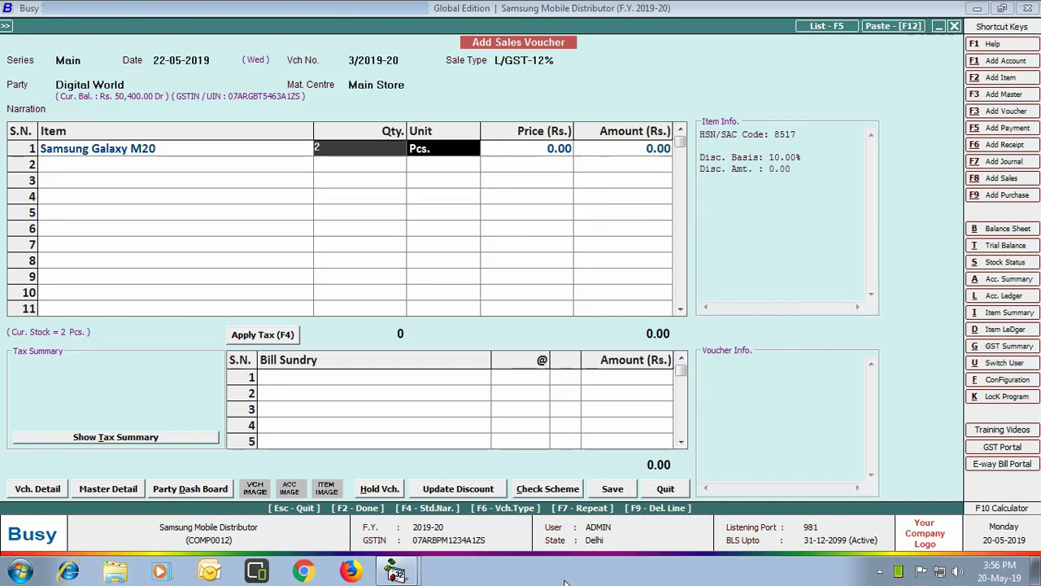
{"action": "key", "text": "Return"}
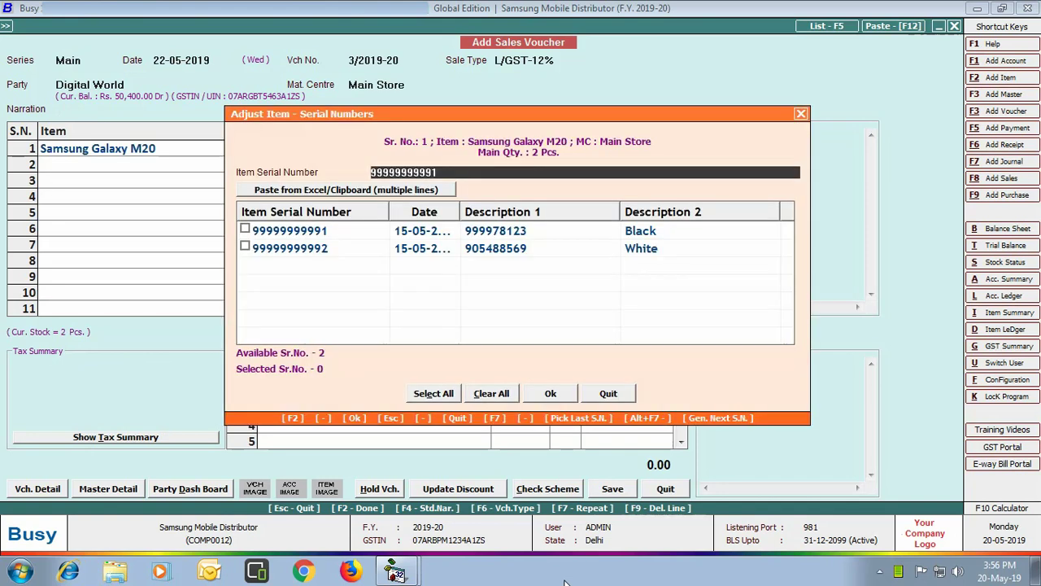
{"action": "left_click", "coordinate": [430, 393]}
{"action": "left_click", "coordinate": [548, 394]}
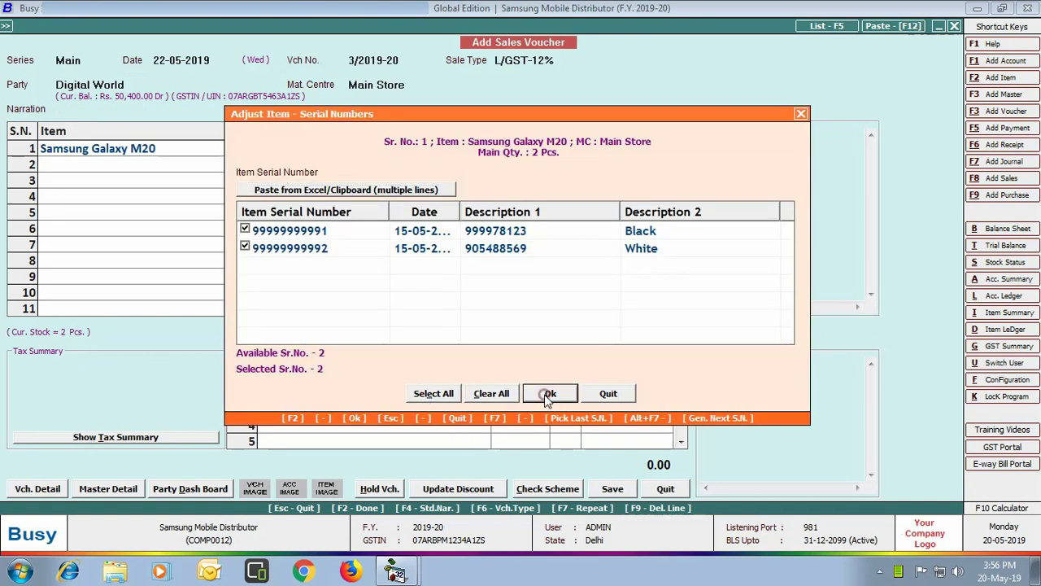
{"action": "type", "text": "1500"}
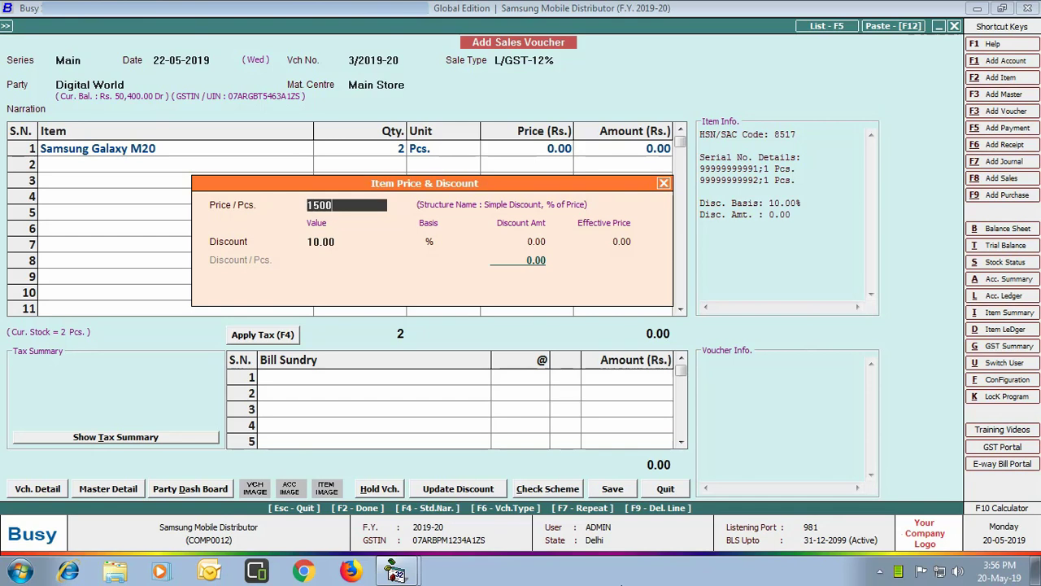
{"action": "key", "text": "Return"}
{"action": "key", "text": "Return"}
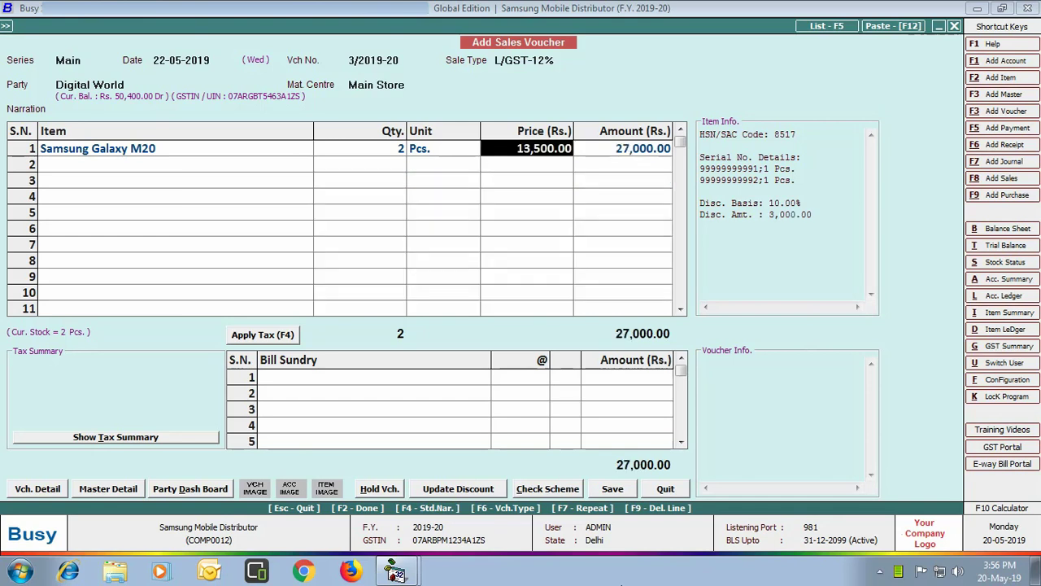
{"action": "key", "text": "Return"}
{"action": "key", "text": "Return"}
{"action": "type", "text": "sam"}
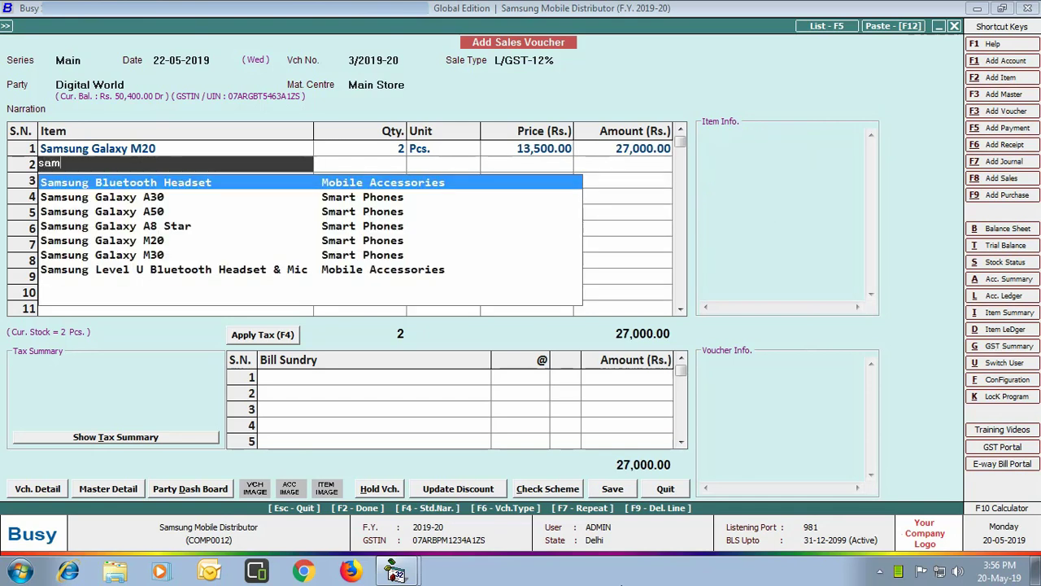
{"action": "key", "text": "Down"}
{"action": "key", "text": "Down"}
{"action": "key", "text": "Return"}
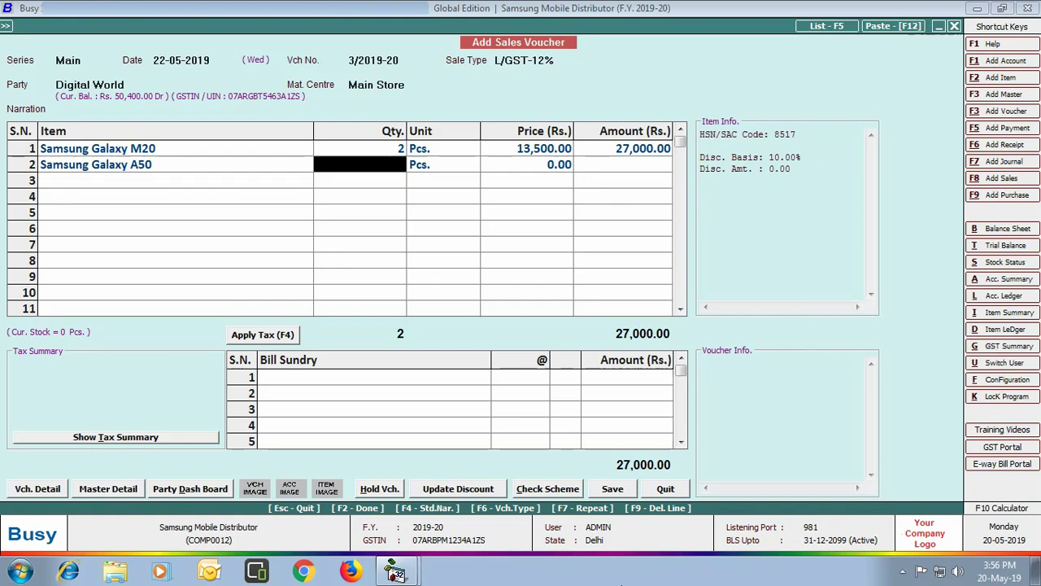
{"action": "type", "text": "-1"}
{"action": "key", "text": "Return"}
{"action": "key", "text": "Return"}
{"action": "key", "text": "Return"}
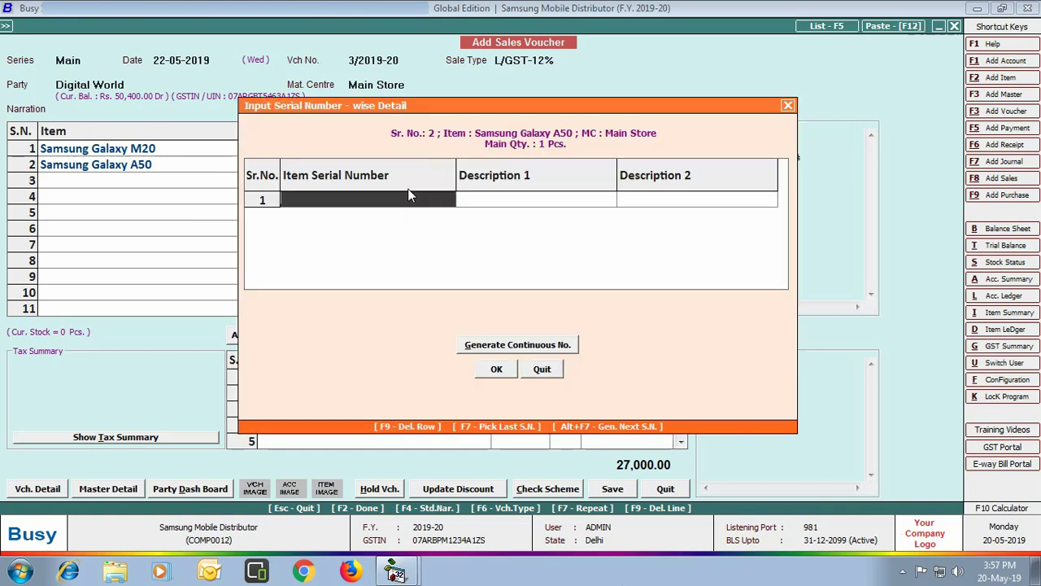
{"action": "type", "text": "0945178901276543"}
{"action": "key", "text": "Return"}
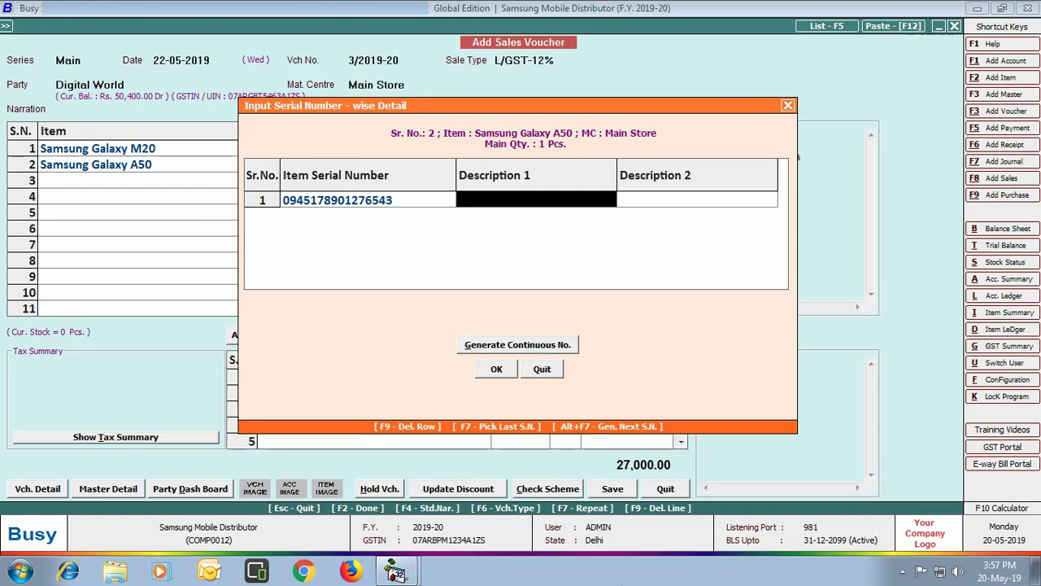
{"action": "type", "text": "09887612387254"}
{"action": "key", "text": "Return"}
{"action": "type", "text": "w"}
{"action": "key", "text": "Return"}
{"action": "key", "text": "Return"}
{"action": "type", "text": "2,500.0"}
{"action": "key", "text": "Return"}
{"action": "key", "text": "Return"}
{"action": "left_click", "coordinate": [624, 165]}
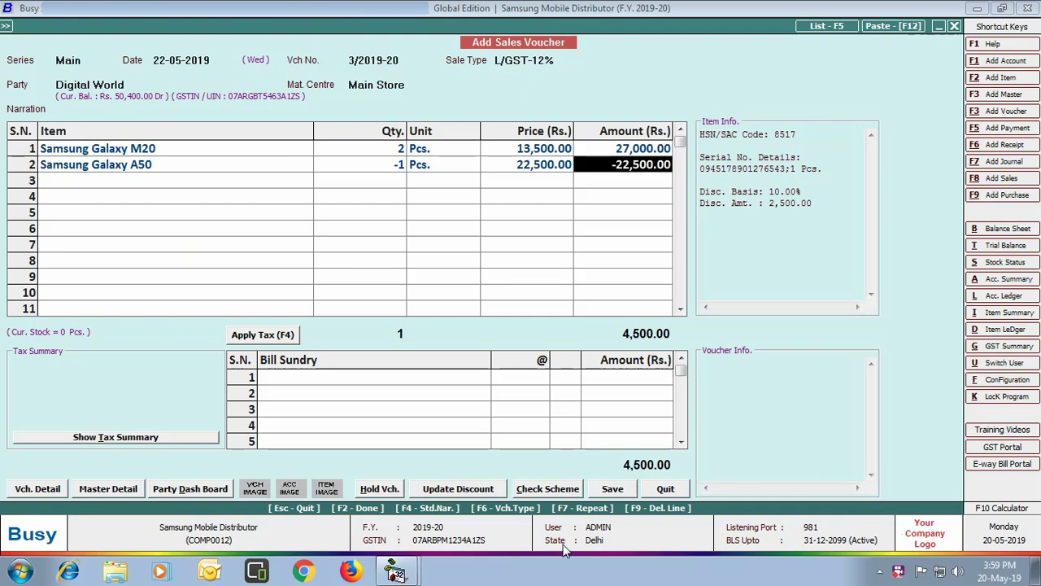
Apply 6% CGST/SGST, save the voucher without printing, and start a new payment voucher
{"action": "key", "text": "Return"}
{"action": "key", "text": "Return"}
{"action": "key", "text": "Return"}
{"action": "key", "text": "Return"}
{"action": "key", "text": "Return"}
{"action": "key", "text": "Return"}
{"action": "type", "text": "4"}
{"action": "key", "text": "Return"}
{"action": "key", "text": "Return"}
{"action": "key", "text": "Return"}
{"action": "key", "text": "Return"}
{"action": "left_click", "coordinate": [609, 318]}
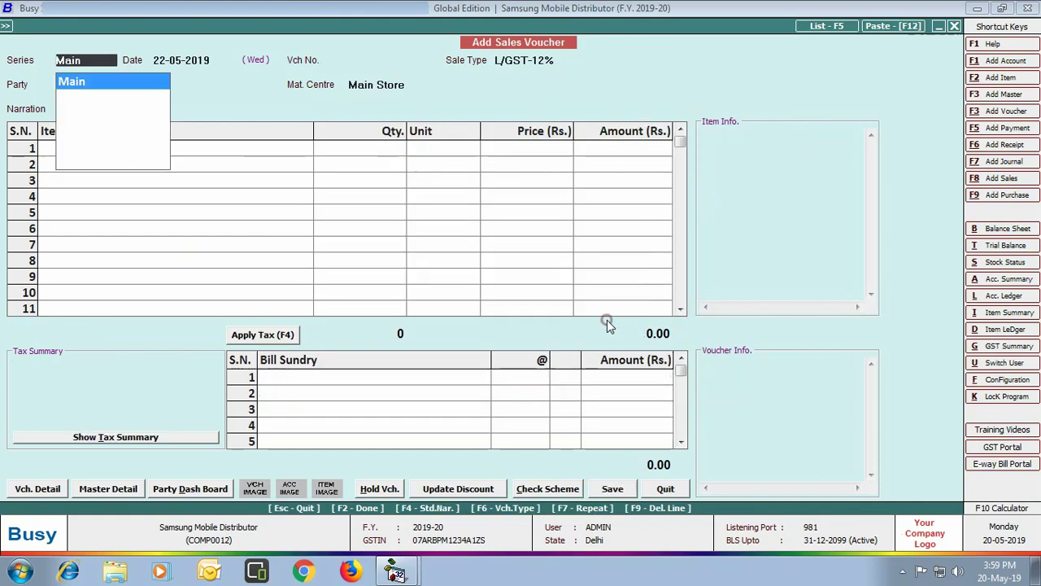
{"action": "left_click", "coordinate": [666, 489]}
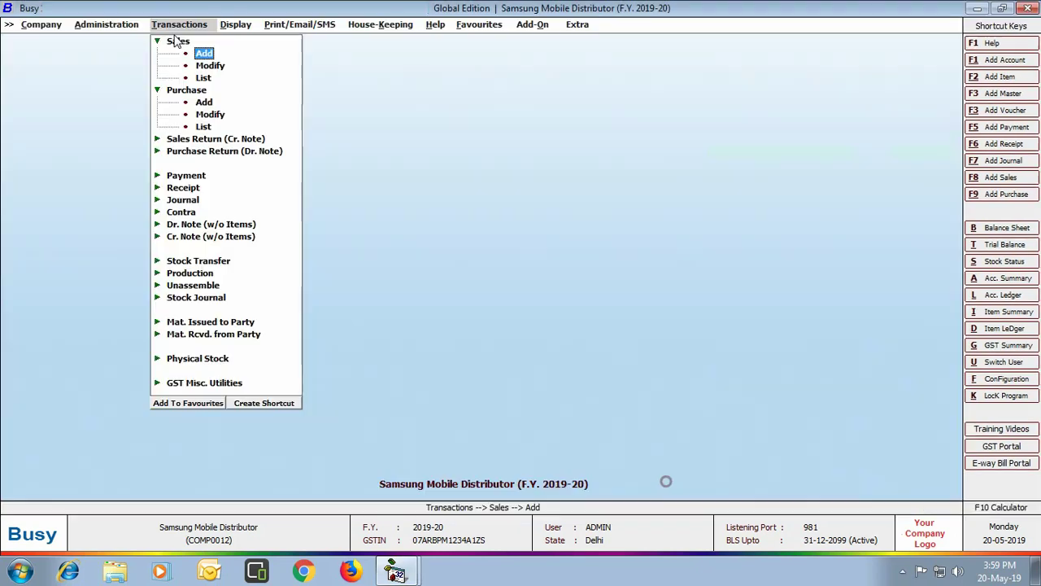
{"action": "left_click", "coordinate": [196, 175]}
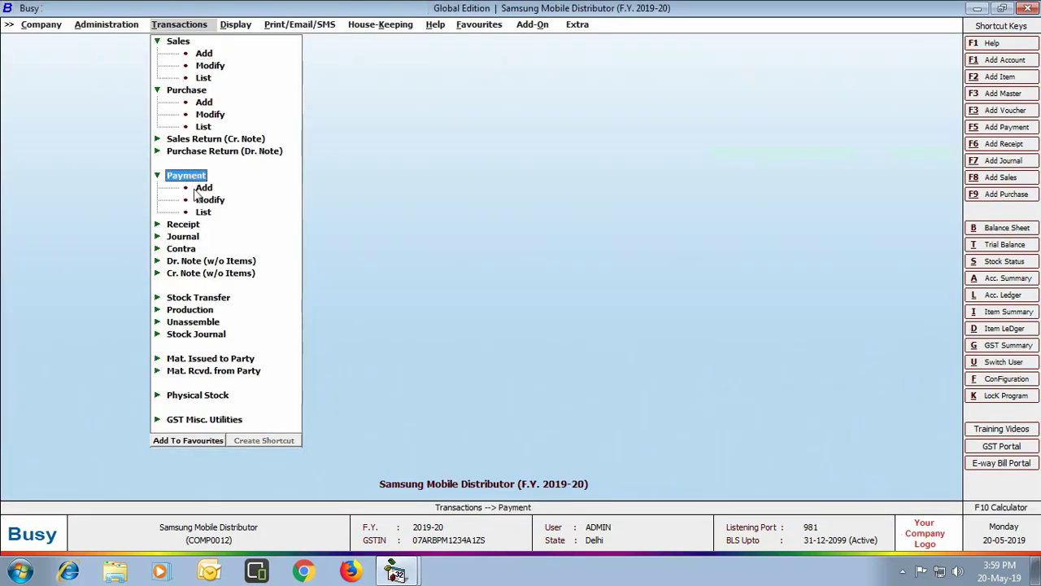
{"action": "left_click", "coordinate": [197, 189]}
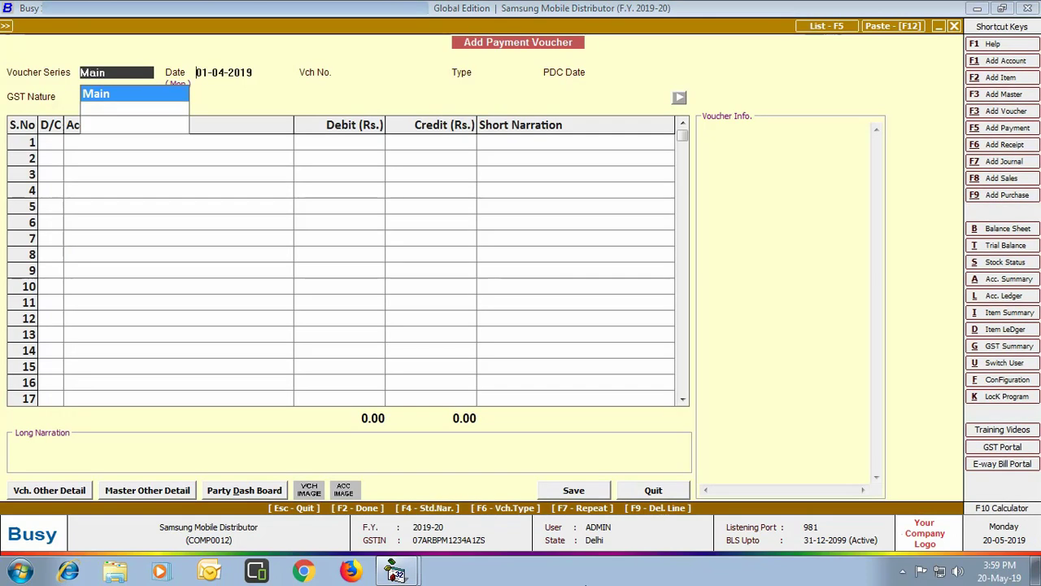
Date the payment 15-05-2019 as a PDC due 20-05-2019
{"action": "key", "text": "Return"}
{"action": "type", "text": "15"}
{"action": "key", "text": "Return"}
{"action": "key", "text": "Down"}
{"action": "key", "text": "Return"}
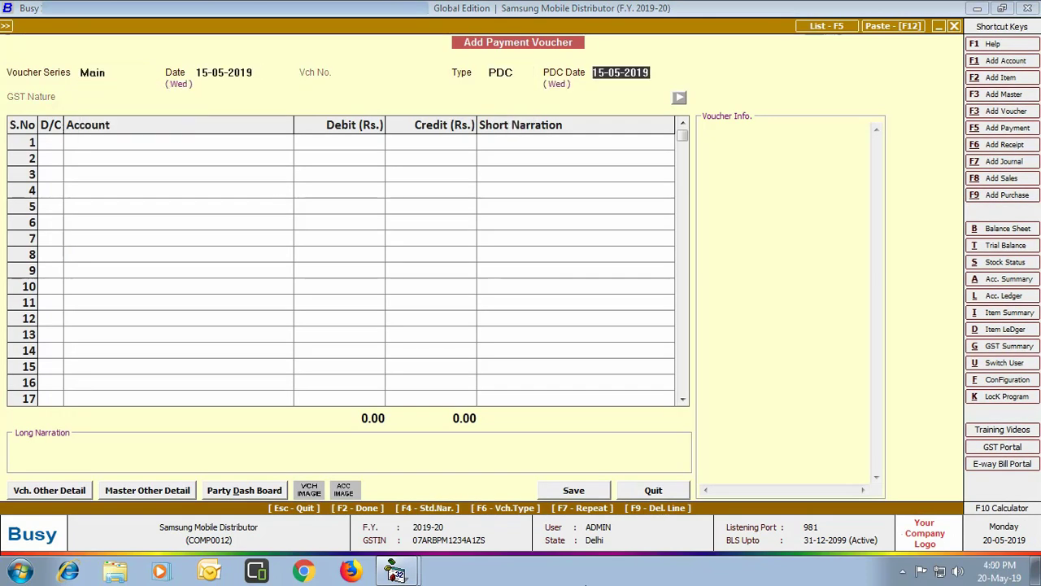
{"action": "type", "text": "20-05"}
{"action": "key", "text": "Return"}
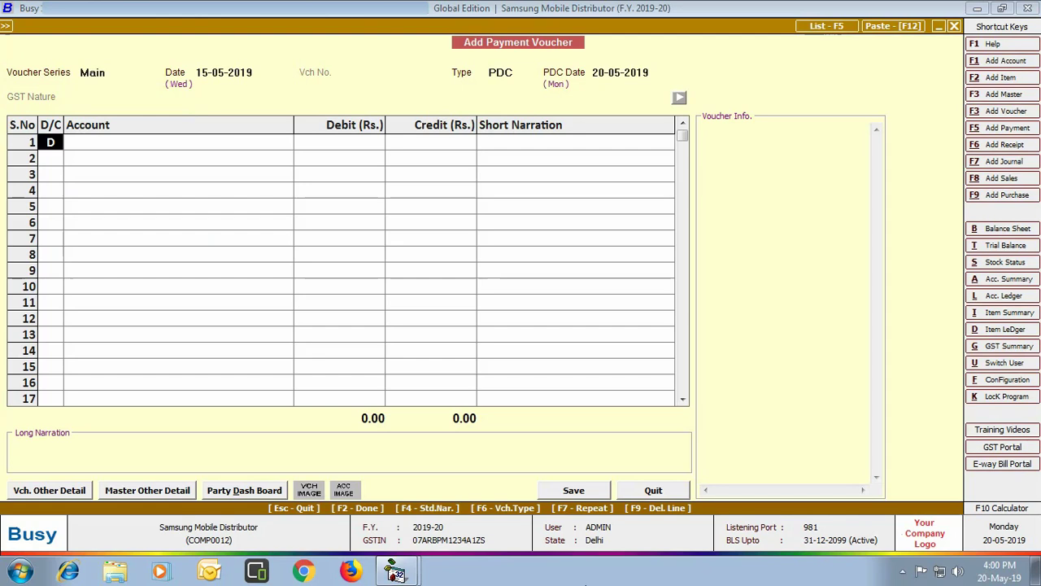
Debit Samsung 1,50,000 against bill 1, credit HDFC Bank, save, and return to the menu
{"action": "key", "text": "Return"}
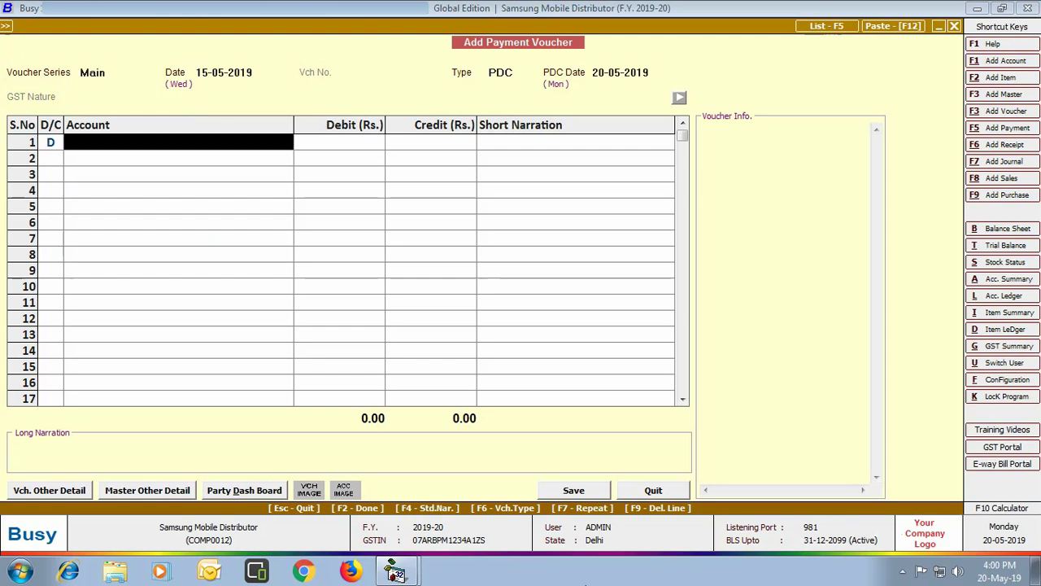
{"action": "type", "text": "sams"}
{"action": "key", "text": "Return"}
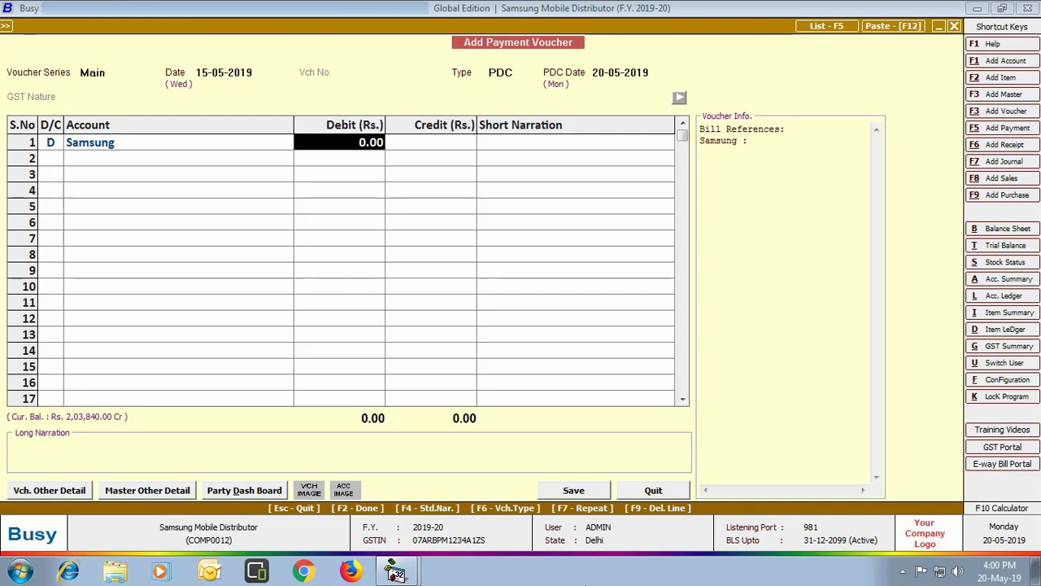
{"action": "type", "text": "150000"}
{"action": "key", "text": "Return"}
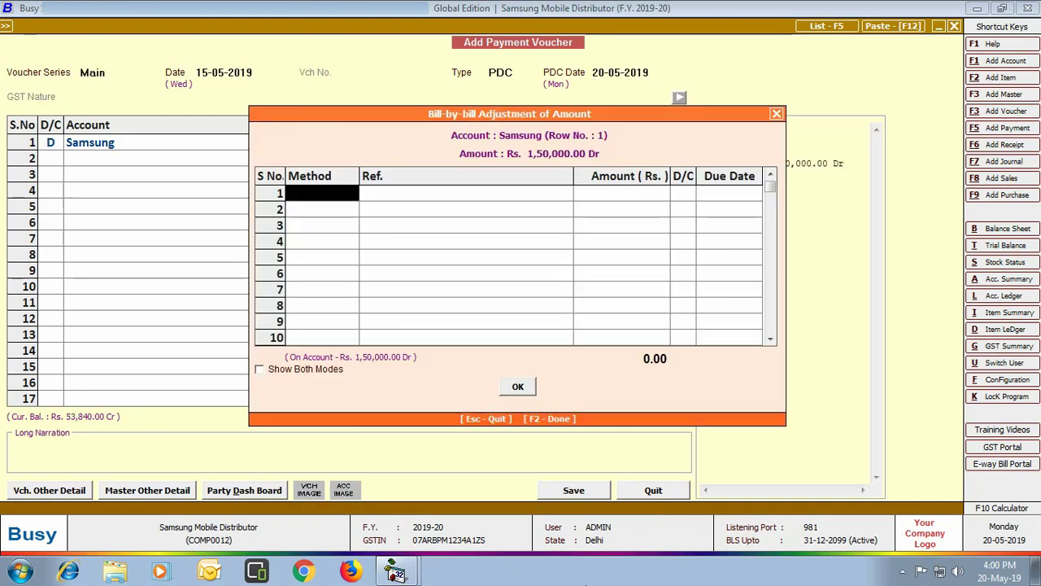
{"action": "key", "text": "Return"}
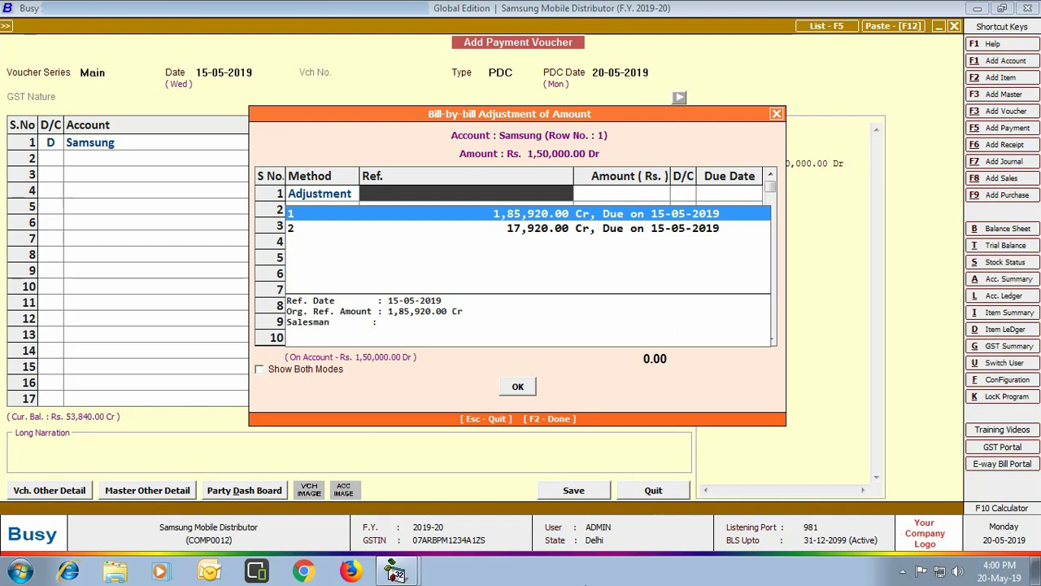
{"action": "key", "text": "Return"}
{"action": "key", "text": "Return"}
{"action": "key", "text": "Return"}
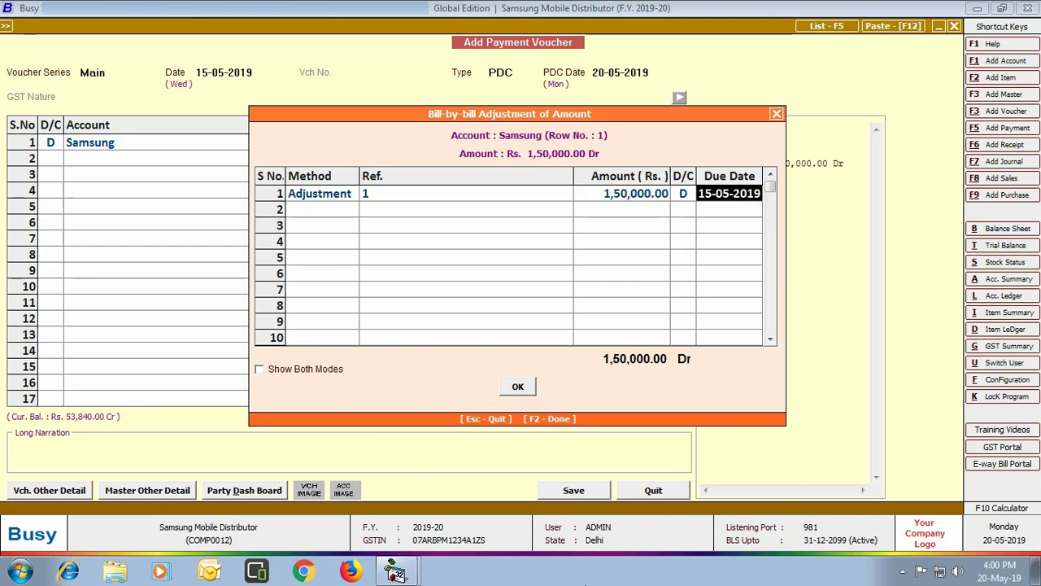
{"action": "key", "text": "Return"}
{"action": "key", "text": "Return"}
{"action": "type", "text": "hdf"}
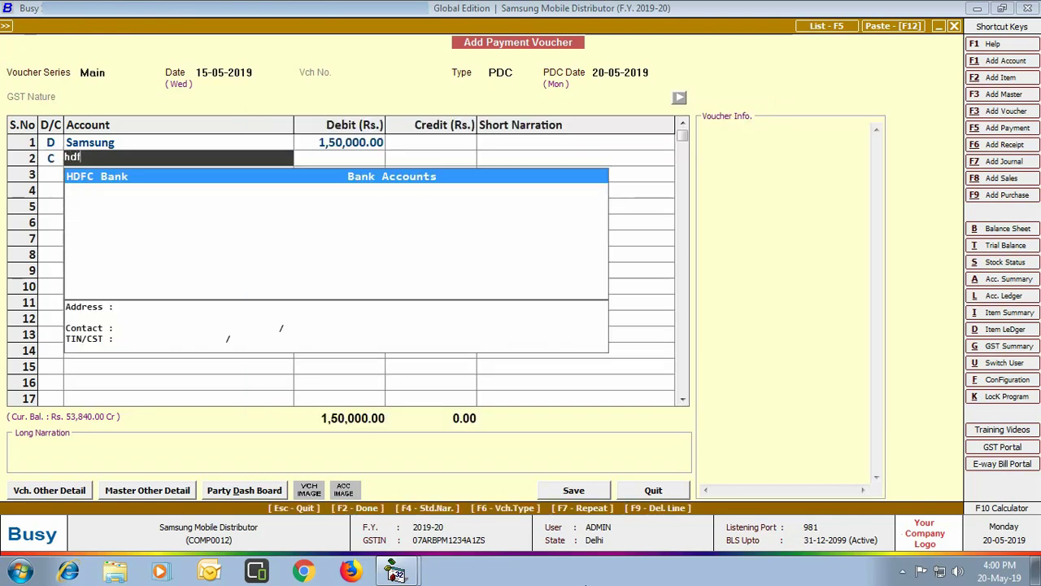
{"action": "key", "text": "Return"}
{"action": "left_click", "coordinate": [574, 490]}
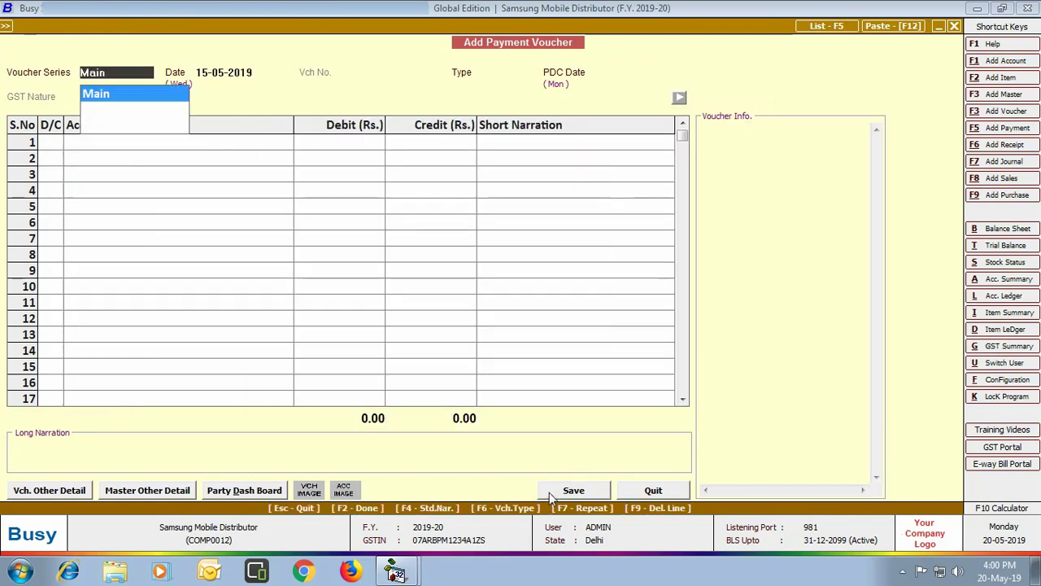
{"action": "key", "text": "Escape"}
Start a new Regular receipt voucher dated 20-05-2019 crediting Digital World
{"action": "left_click", "coordinate": [185, 226]}
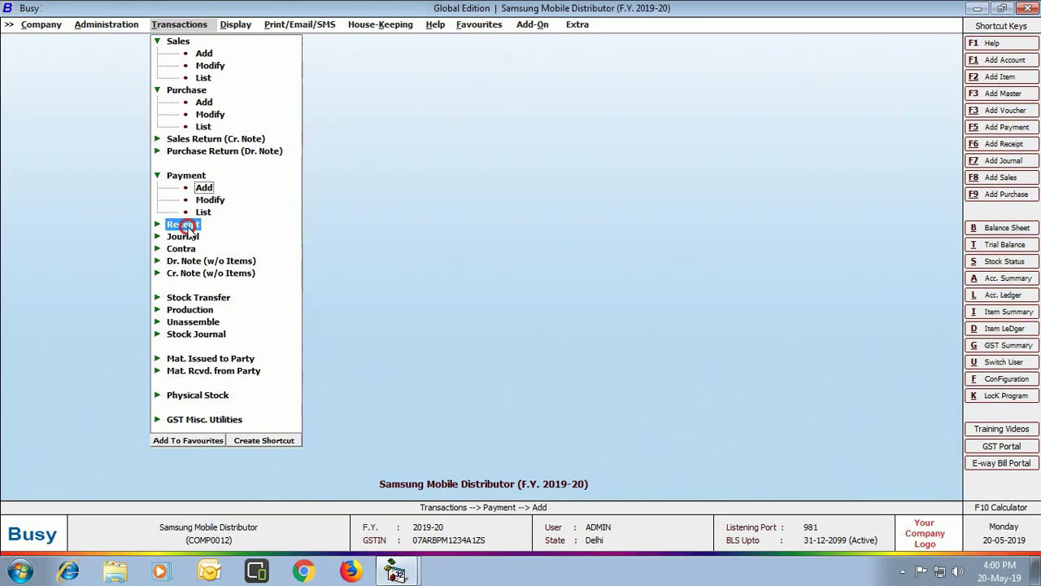
{"action": "left_click", "coordinate": [196, 238]}
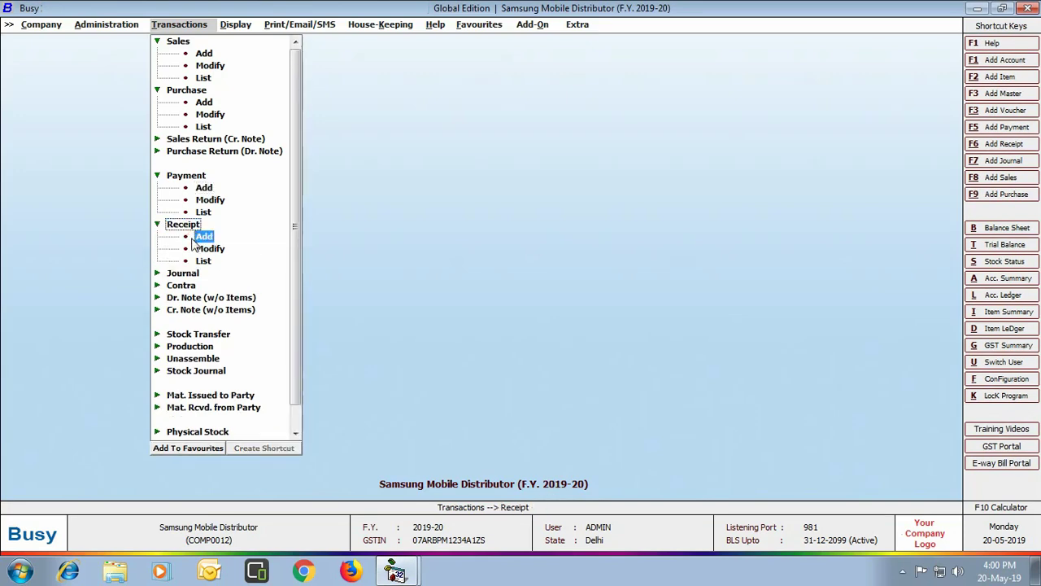
{"action": "left_click", "coordinate": [194, 237]}
{"action": "key", "text": "Return"}
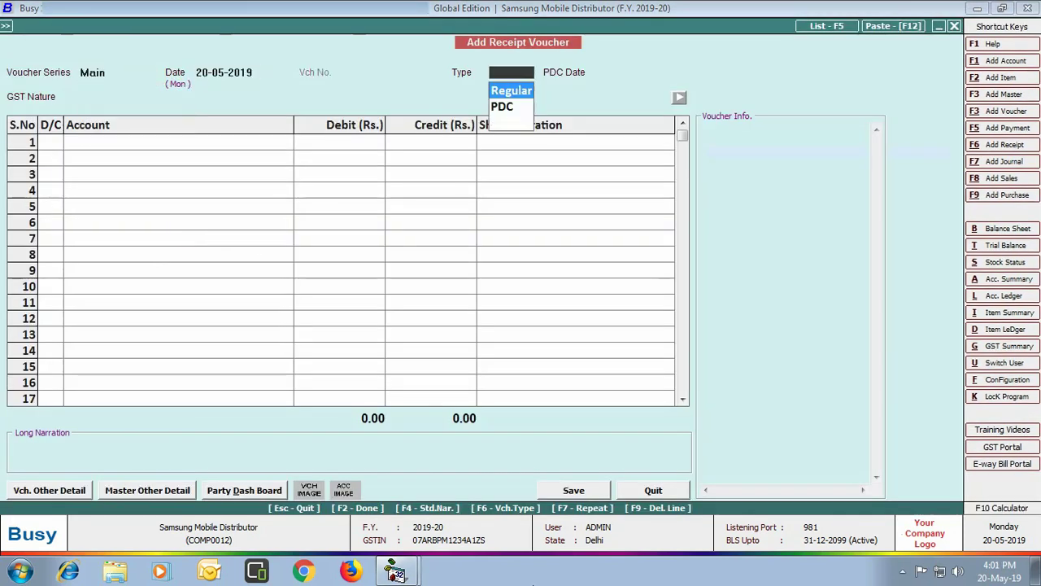
{"action": "key", "text": "Return"}
{"action": "key", "text": "Return"}
{"action": "key", "text": "Return"}
{"action": "type", "text": "digi"}
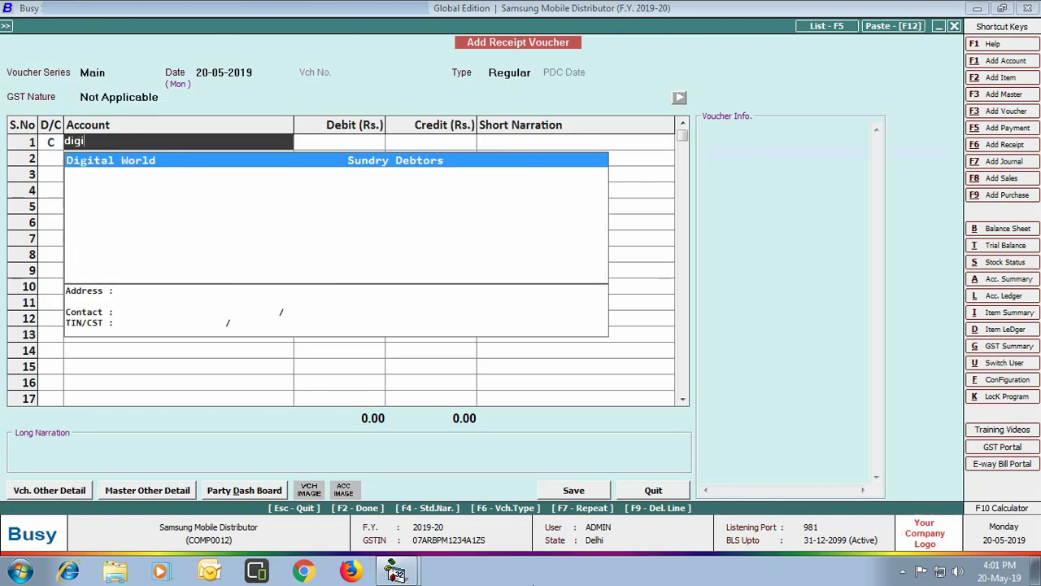
{"action": "key", "text": "Return"}
Receive 50,000 from Digital World against bill 2/2019-20 into HDFC Bank and save
{"action": "type", "text": "50"}
{"action": "key", "text": "Return"}
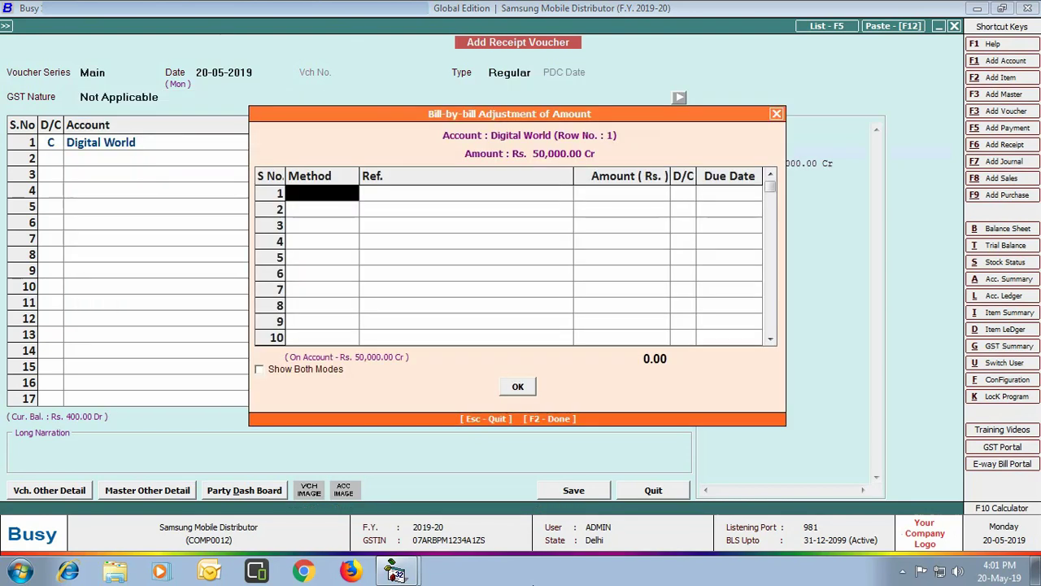
{"action": "key", "text": "Return"}
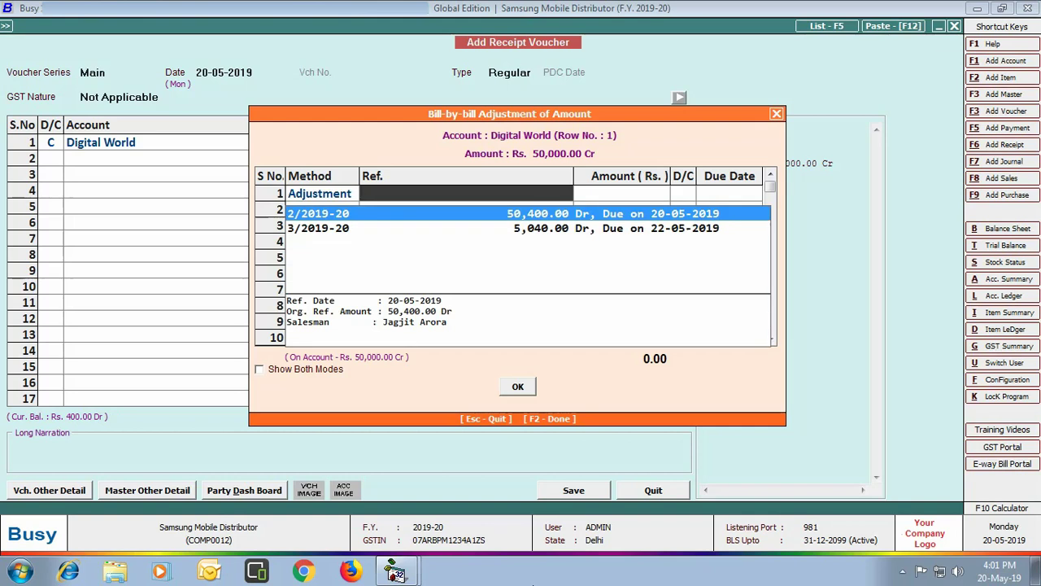
{"action": "key", "text": "Return"}
{"action": "key", "text": "Return"}
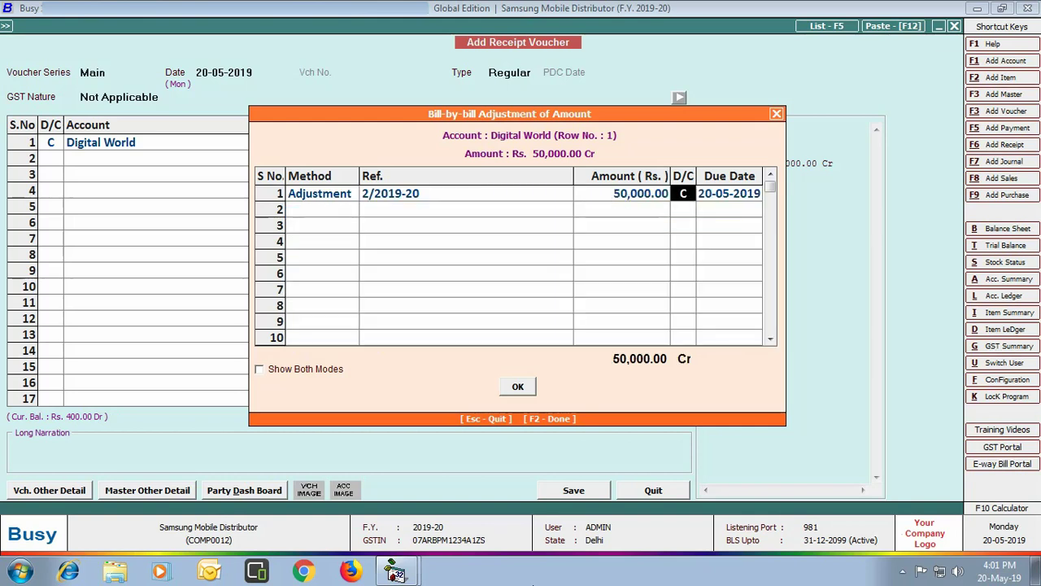
{"action": "key", "text": "Return"}
{"action": "key", "text": "Return"}
{"action": "key", "text": "Return"}
{"action": "type", "text": "hdf"}
{"action": "key", "text": "Return"}
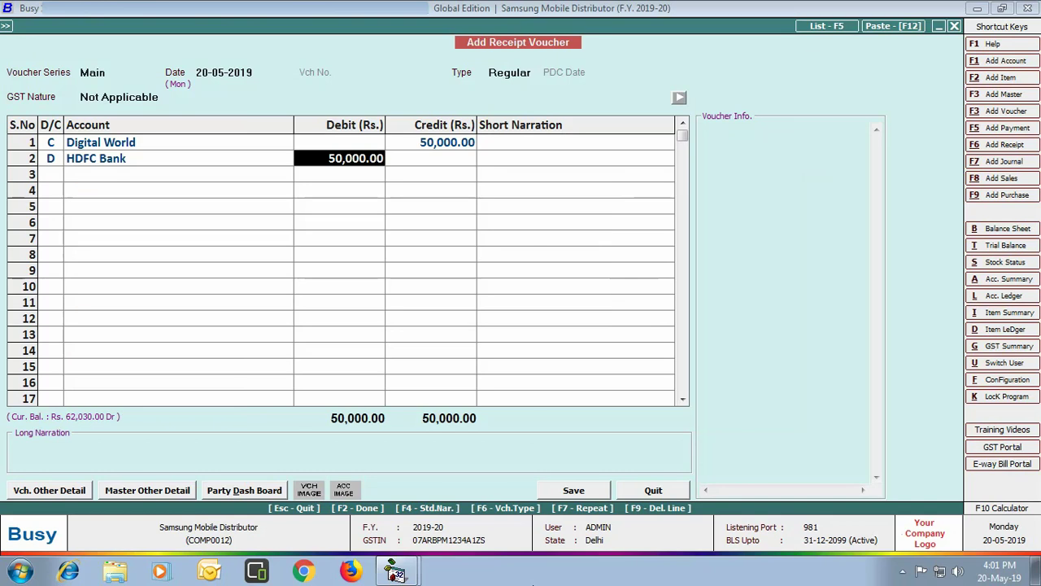
{"action": "left_click", "coordinate": [590, 491]}
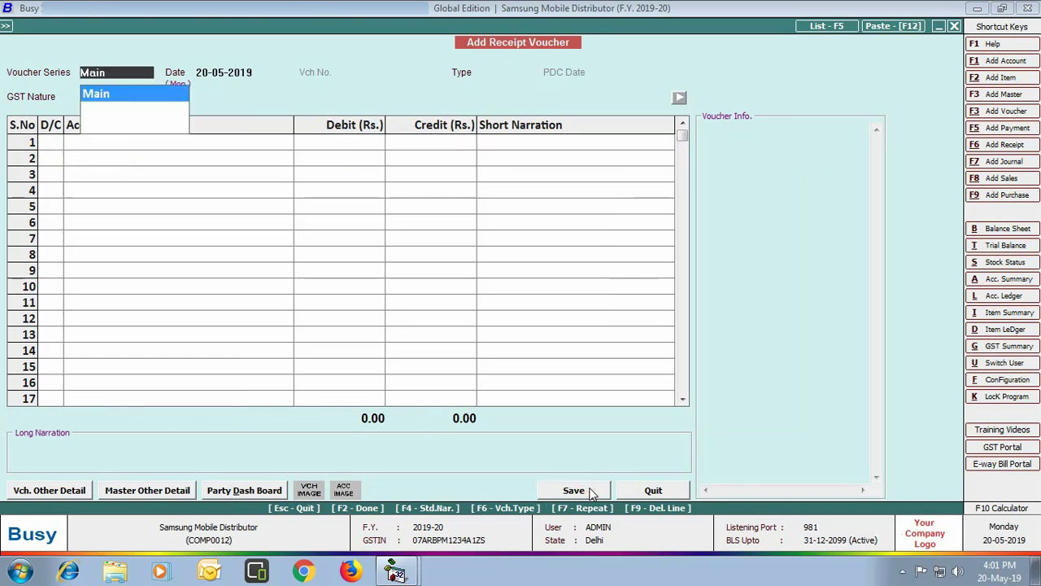
Record and save a 12,928 receipt from Mobile Hut against a pending bill into HDFC Bank
{"action": "key", "text": "Return"}
{"action": "key", "text": "Return"}
{"action": "key", "text": "Return"}
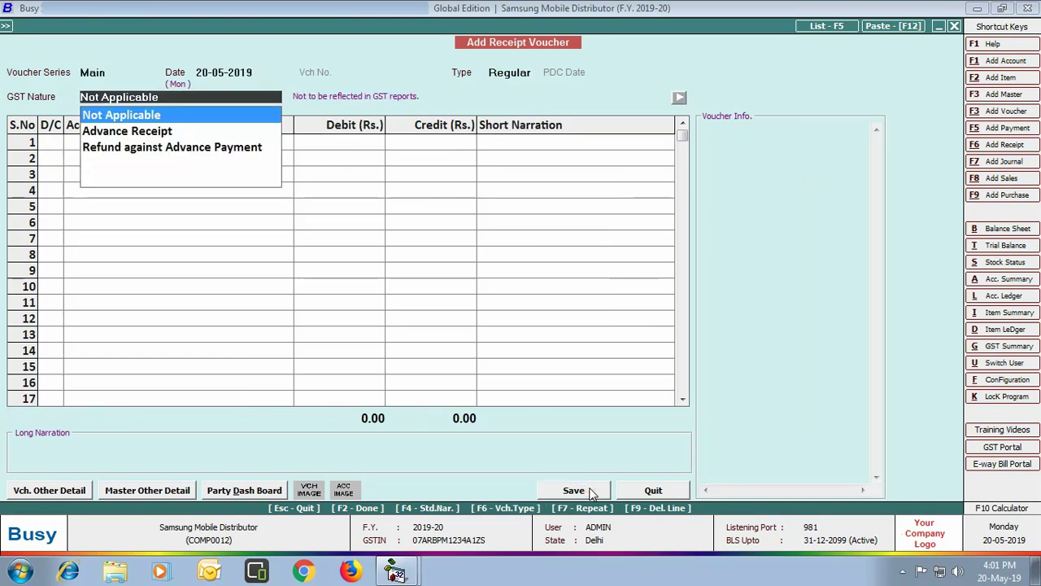
{"action": "key", "text": "Return"}
{"action": "key", "text": "Return"}
{"action": "type", "text": "mobil"}
{"action": "key", "text": "Return"}
{"action": "type", "text": "1292"}
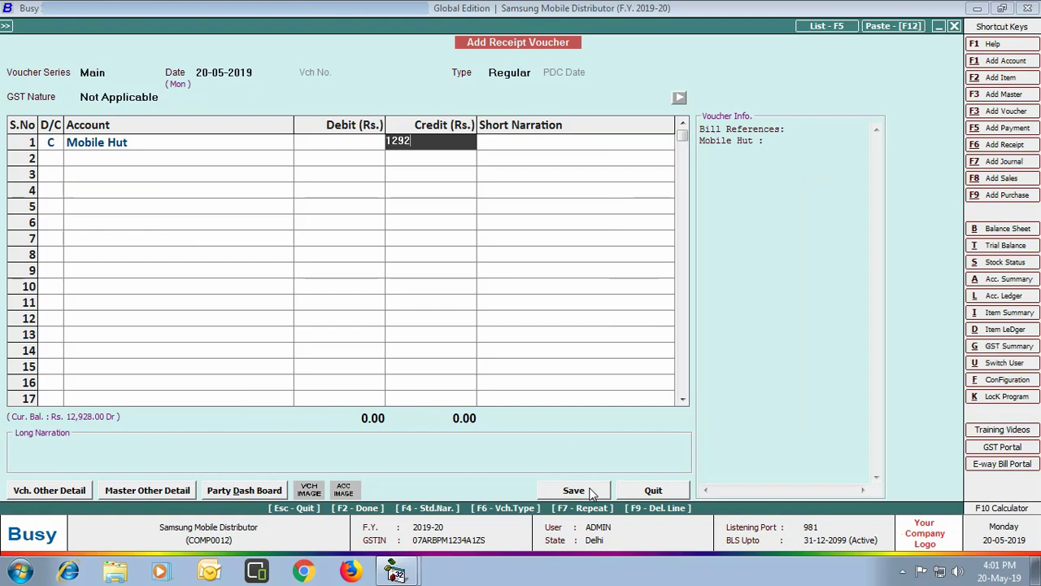
{"action": "type", "text": "8"}
{"action": "key", "text": "Return"}
{"action": "key", "text": "Return"}
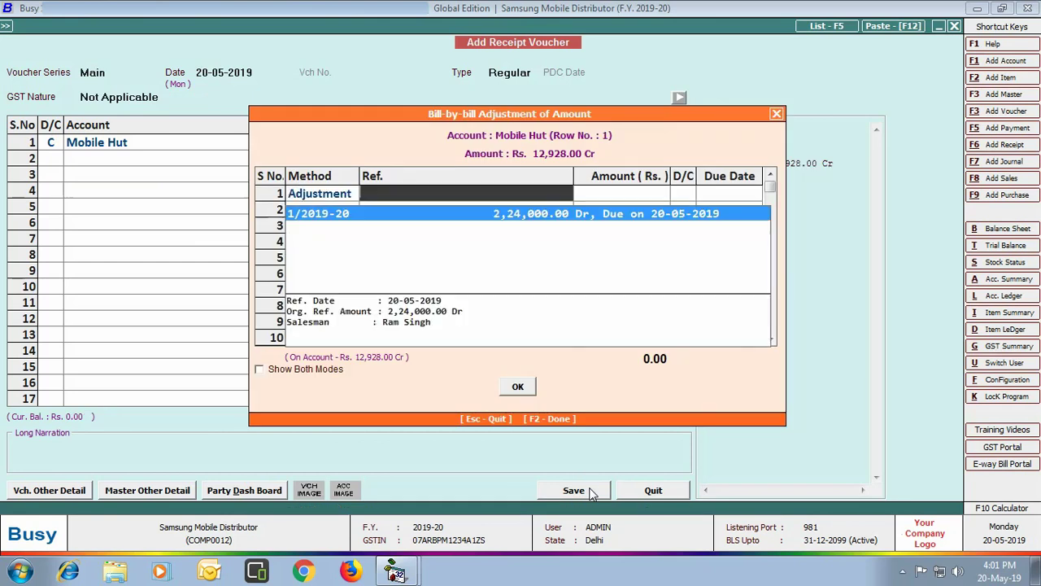
{"action": "key", "text": "Return"}
{"action": "key", "text": "Return"}
{"action": "key", "text": "Return"}
{"action": "key", "text": "Return"}
{"action": "key", "text": "Return"}
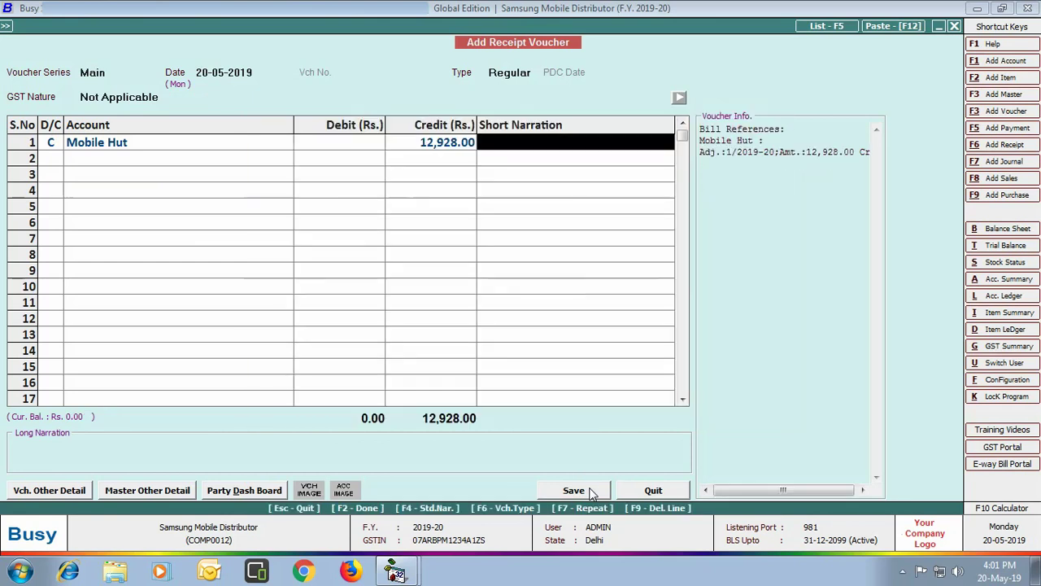
{"action": "key", "text": "Return"}
{"action": "key", "text": "Return"}
{"action": "key", "text": "Return"}
{"action": "key", "text": "Return"}
{"action": "key", "text": "Return"}
{"action": "key", "text": "Return"}
{"action": "left_click", "coordinate": [556, 318]}
Review all HDFC Bank reconciliation entries from 01-05-2019, leaving the deposits uncleared
{"action": "left_click", "coordinate": [647, 491]}
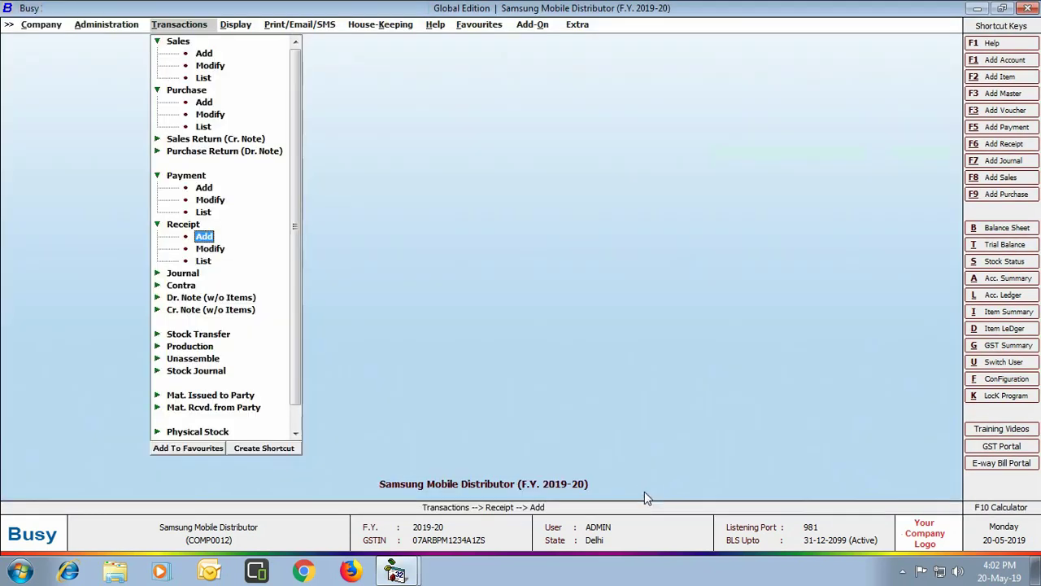
{"action": "left_click", "coordinate": [234, 26]}
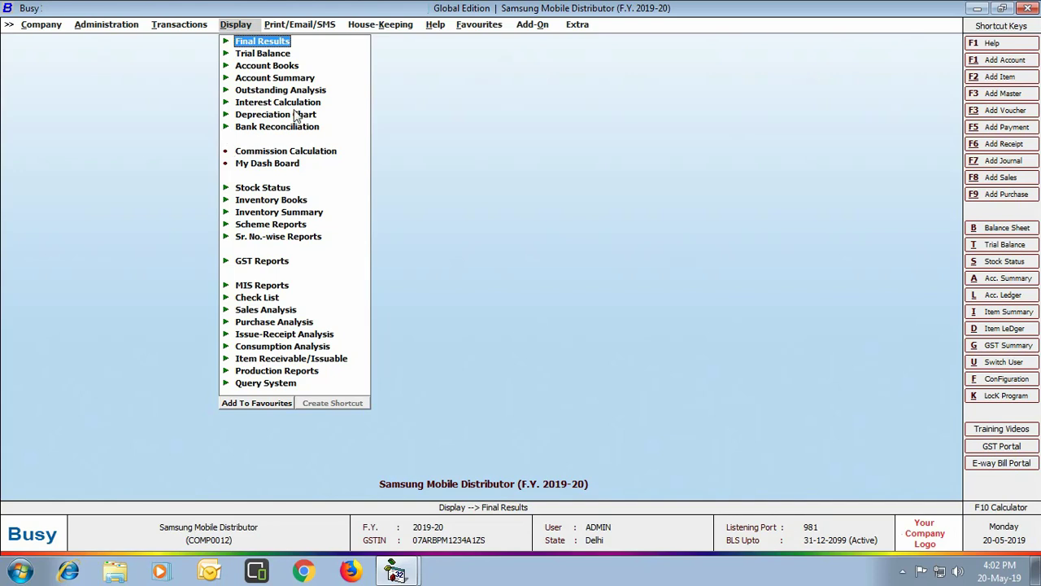
{"action": "left_click", "coordinate": [275, 130]}
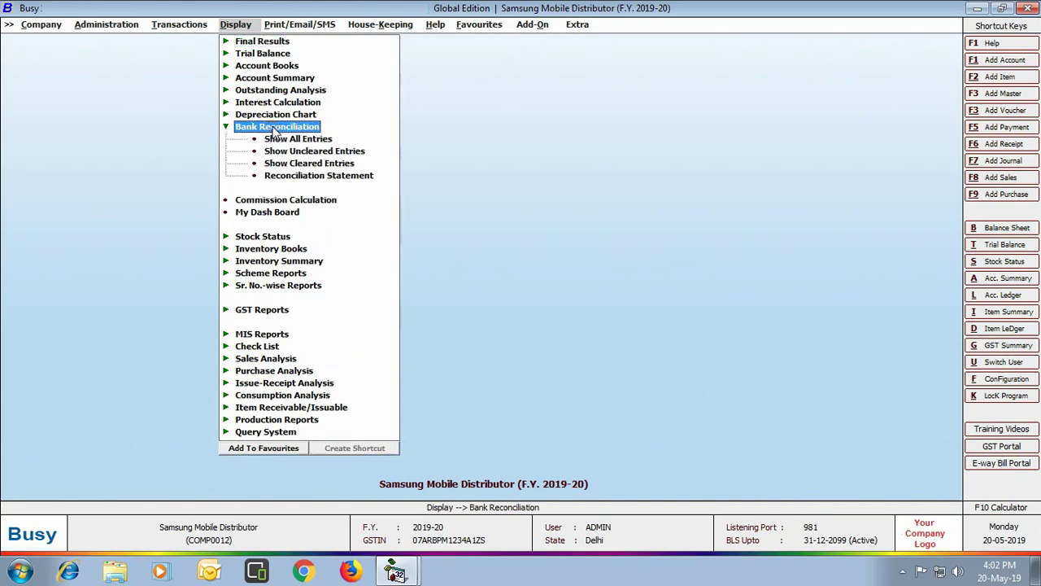
{"action": "left_click", "coordinate": [272, 140]}
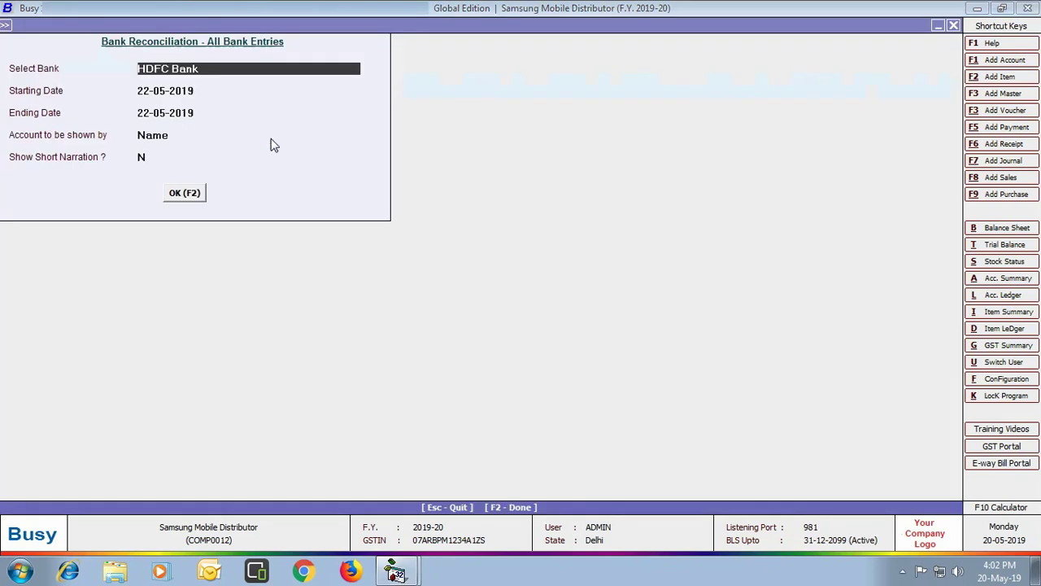
{"action": "key", "text": "Return"}
{"action": "type", "text": "01-05"}
{"action": "key", "text": "Return"}
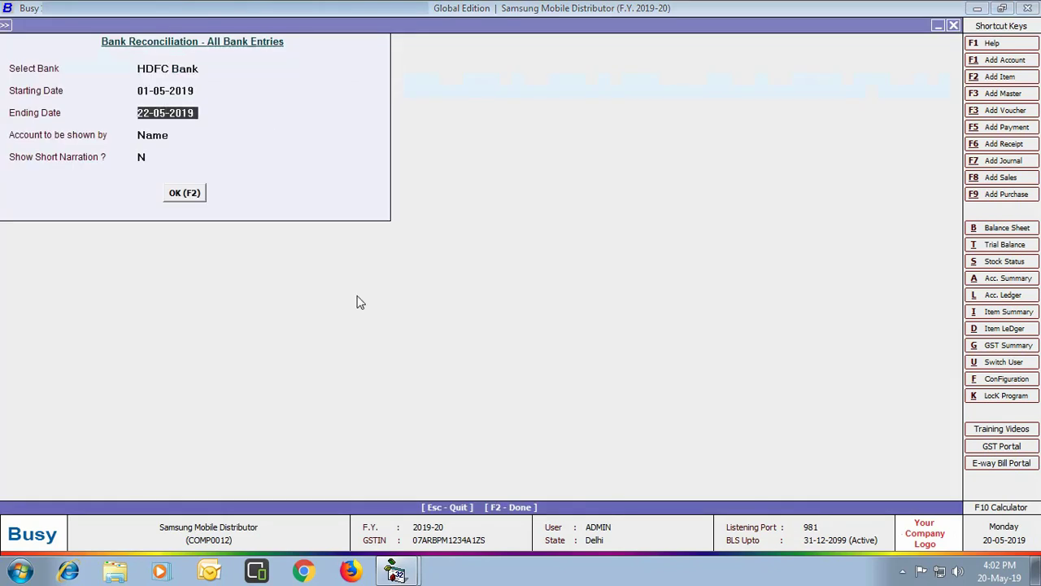
{"action": "key", "text": "Return"}
{"action": "key", "text": "Return"}
{"action": "key", "text": "Return"}
{"action": "key", "text": "Return"}
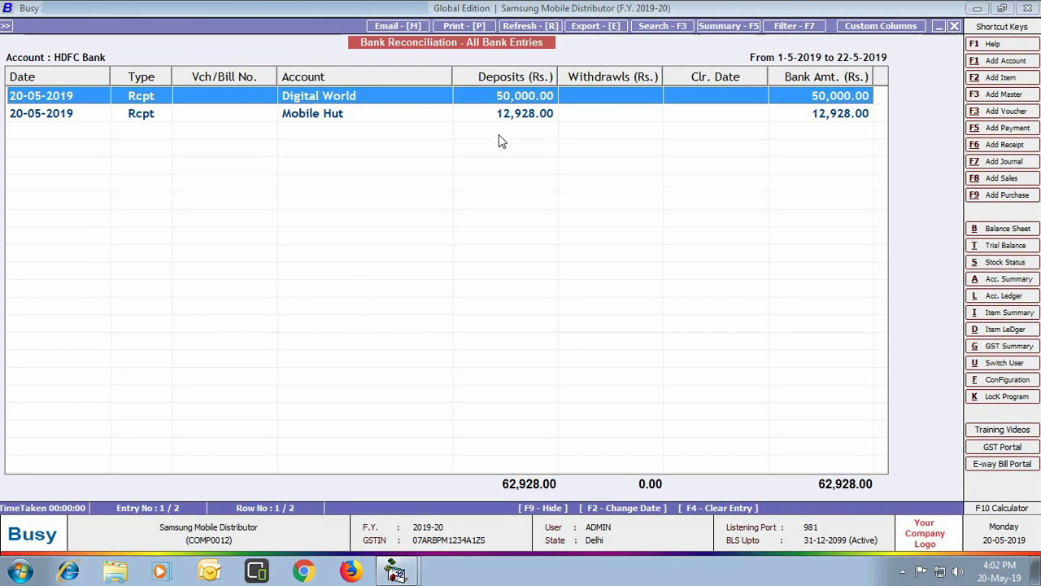
{"action": "key", "text": "Return"}
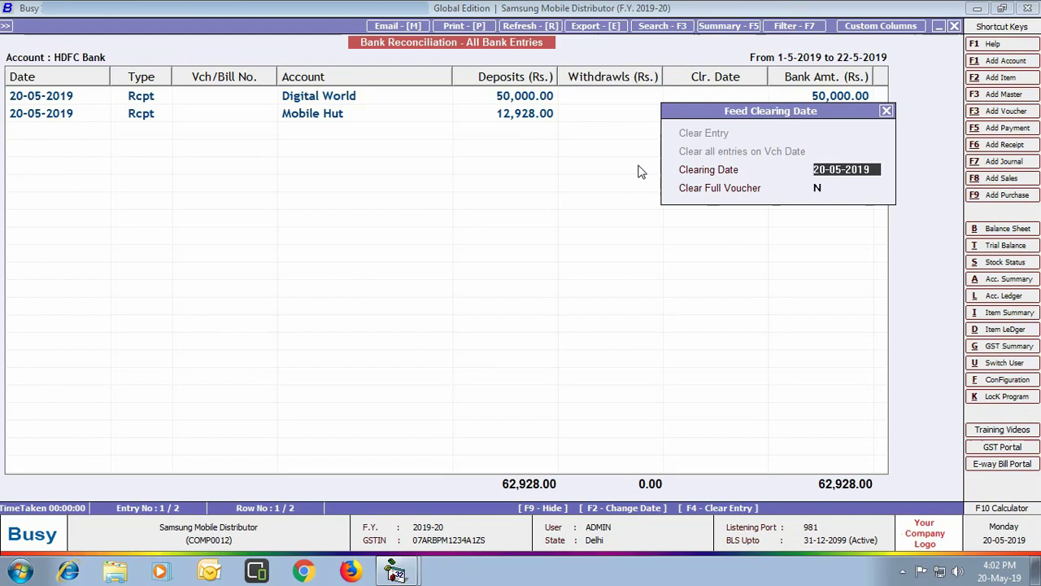
{"action": "left_click", "coordinate": [889, 112]}
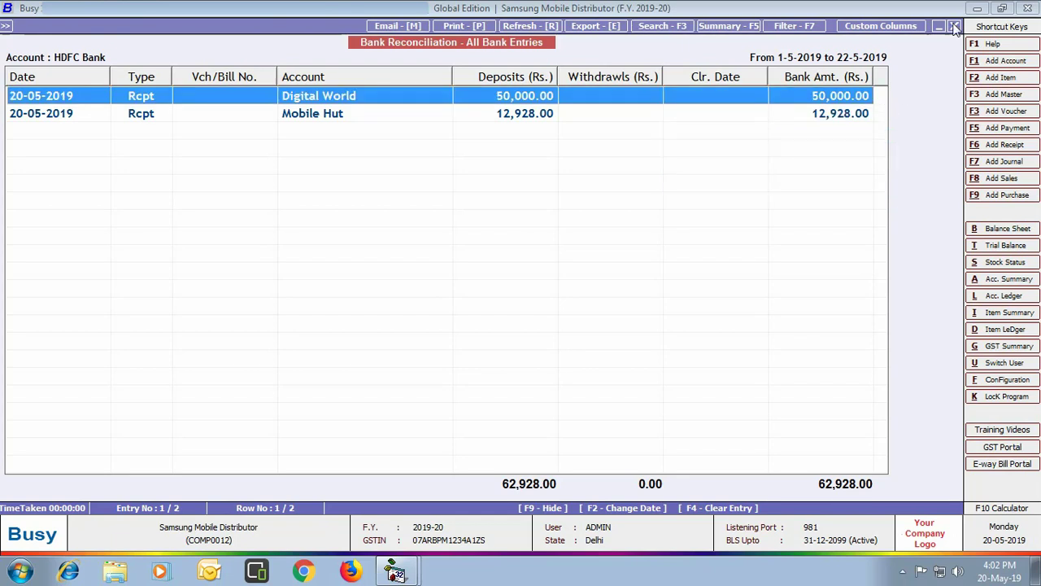
{"action": "left_click", "coordinate": [955, 26]}
{"action": "key", "text": "Escape"}
View the HDFC Bank reconciliation statement from 01-05, showing actual balance 62,030.00 Dr
{"action": "left_click", "coordinate": [367, 176]}
{"action": "type", "text": "01-05"}
{"action": "key", "text": "Return"}
{"action": "key", "text": "Return"}
{"action": "key", "text": "Return"}
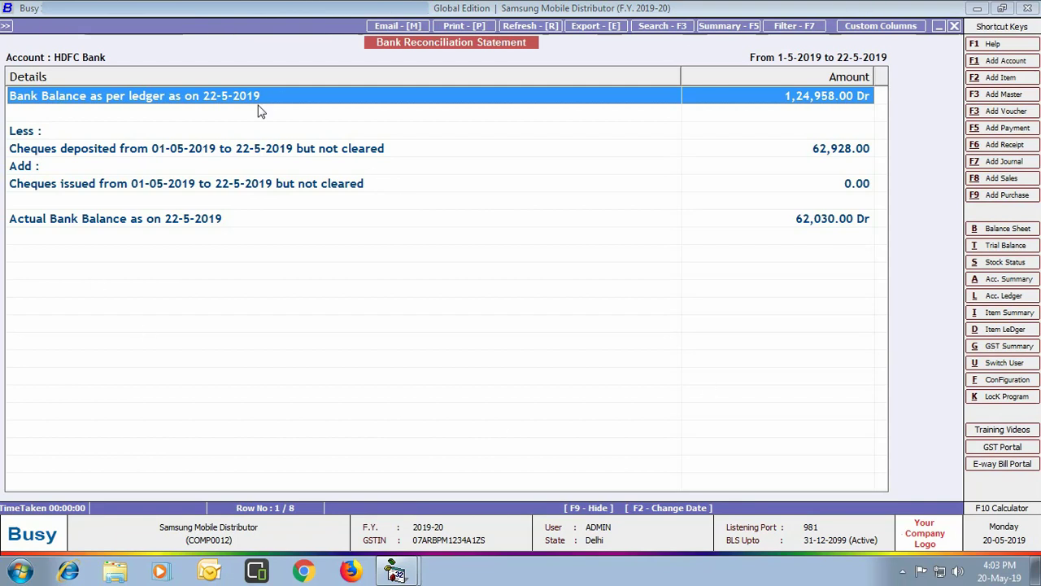
{"action": "left_click", "coordinate": [954, 26]}
Show the commission calculation for all salesmen
{"action": "left_click", "coordinate": [953, 26]}
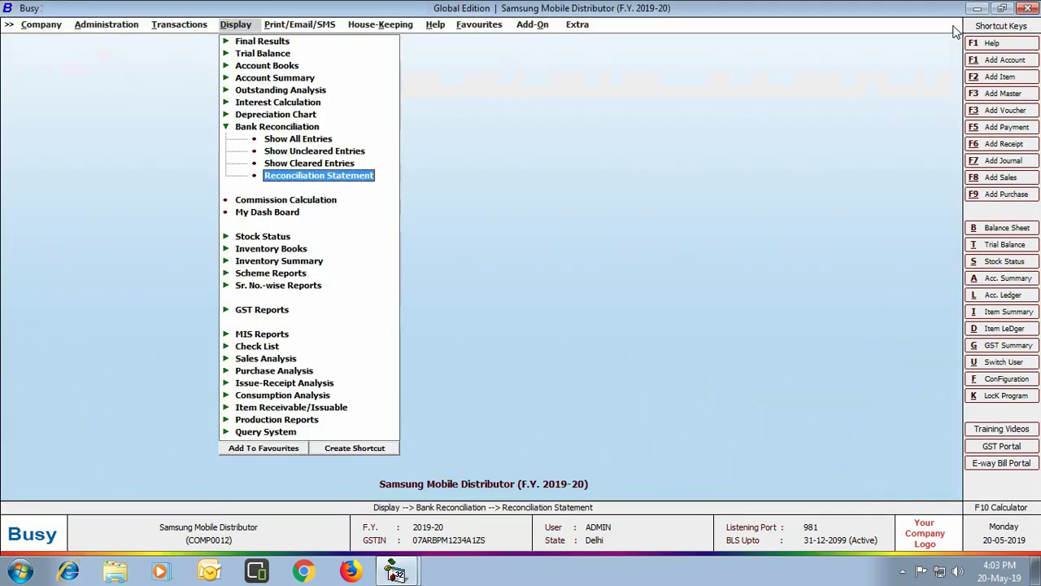
{"action": "left_click", "coordinate": [328, 201]}
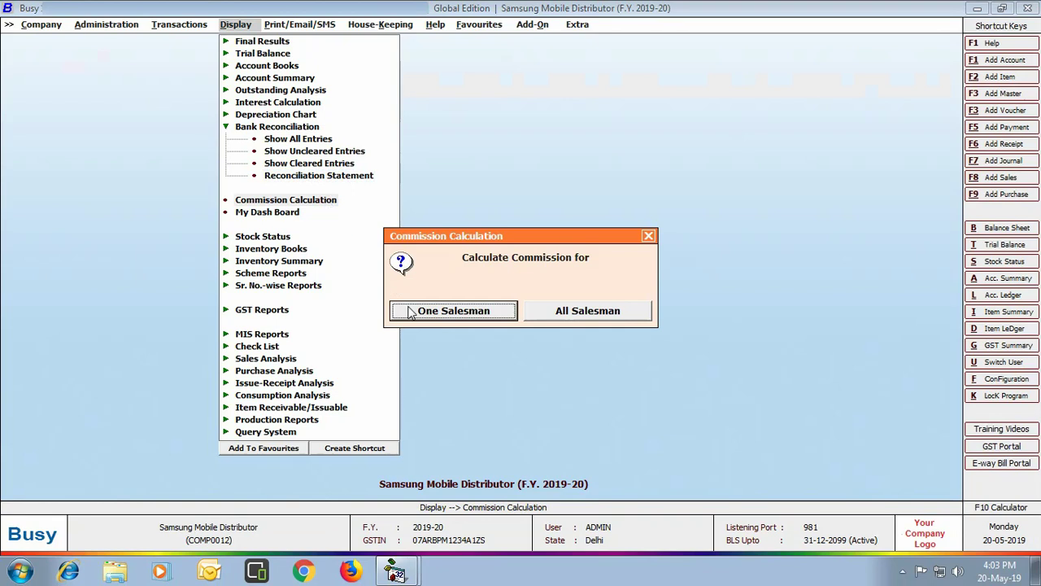
{"action": "left_click", "coordinate": [595, 319]}
{"action": "key", "text": "Return"}
{"action": "key", "text": "Return"}
{"action": "key", "text": "Return"}
{"action": "key", "text": "Return"}
{"action": "key", "text": "Return"}
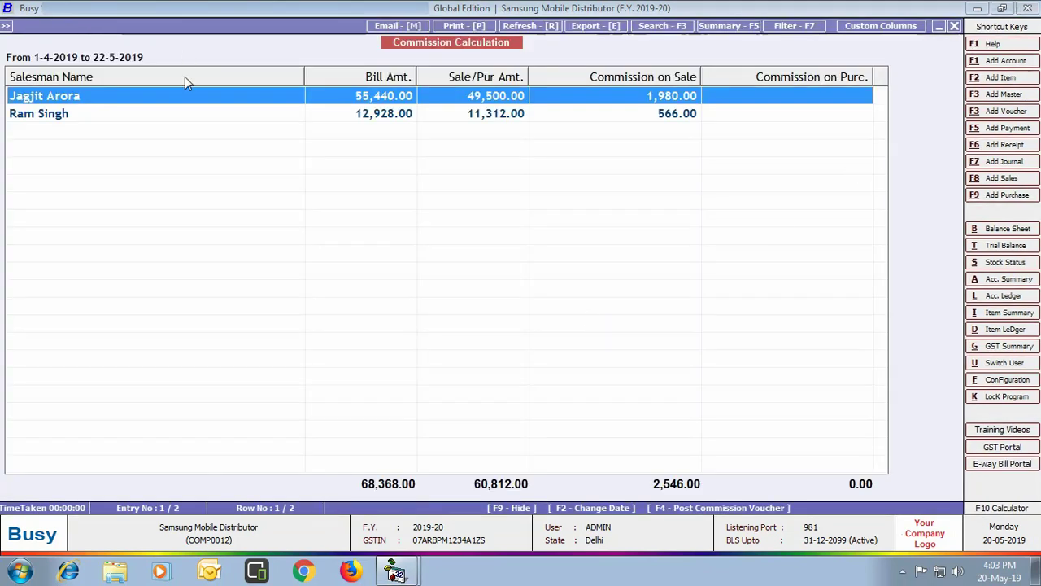
{"action": "left_click", "coordinate": [952, 27]}
{"action": "key", "text": "Escape"}
{"action": "left_click", "coordinate": [651, 234]}
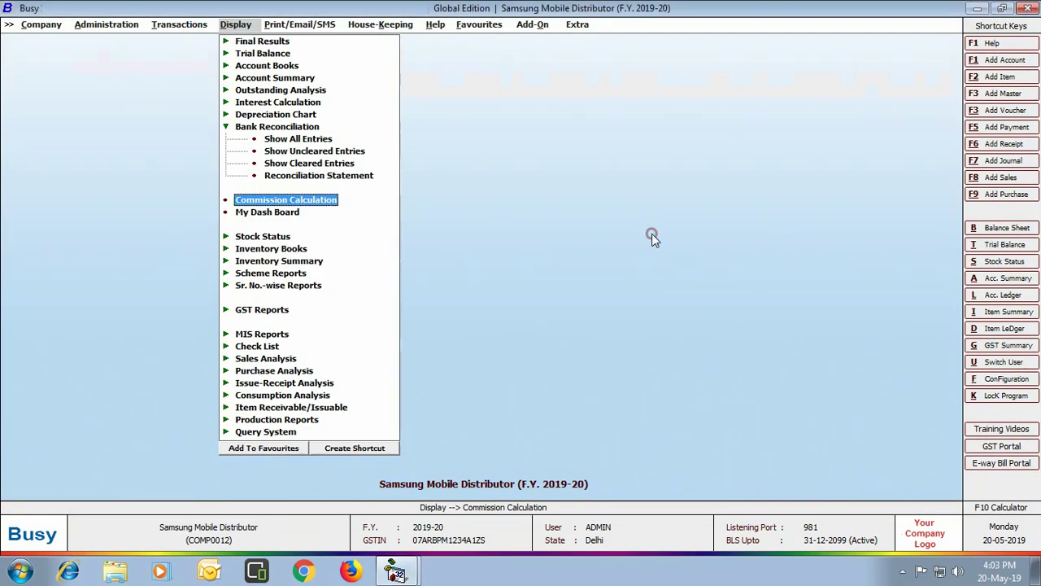
Run the scheme-used-in-vouchers report for the Get Bluetooth Headset Free scheme
{"action": "left_click", "coordinate": [304, 277]}
{"action": "left_click", "coordinate": [306, 289]}
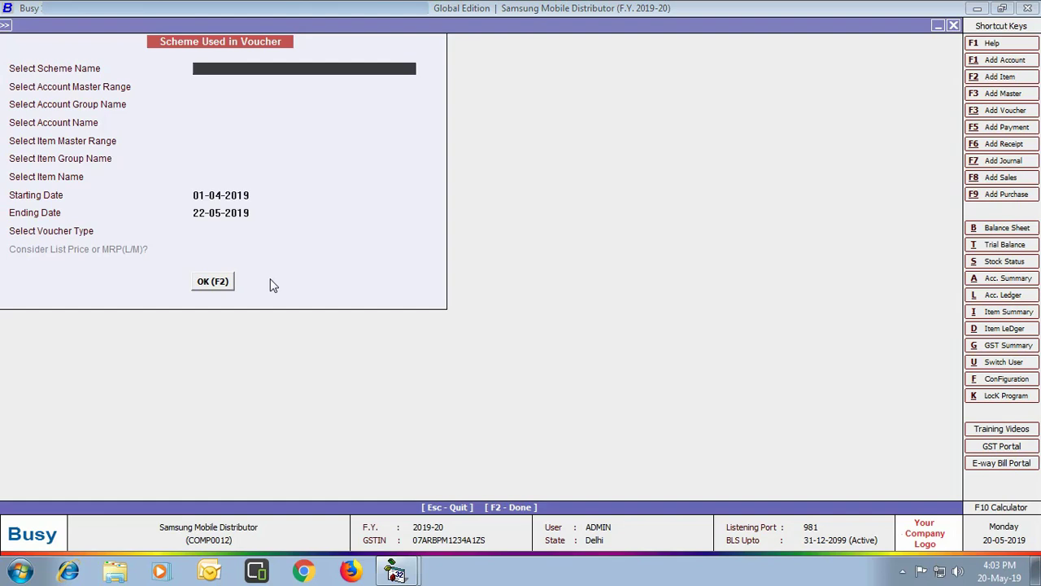
{"action": "type", "text": "ge"}
{"action": "key", "text": "Return"}
{"action": "key", "text": "Return"}
{"action": "key", "text": "Return"}
{"action": "key", "text": "Return"}
{"action": "key", "text": "Return"}
{"action": "key", "text": "Return"}
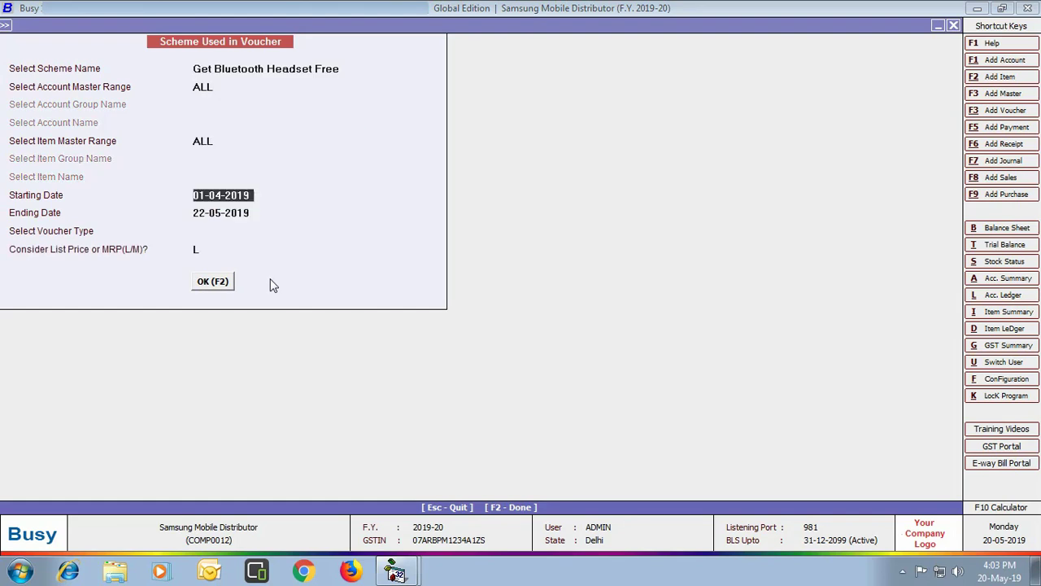
{"action": "key", "text": "Return"}
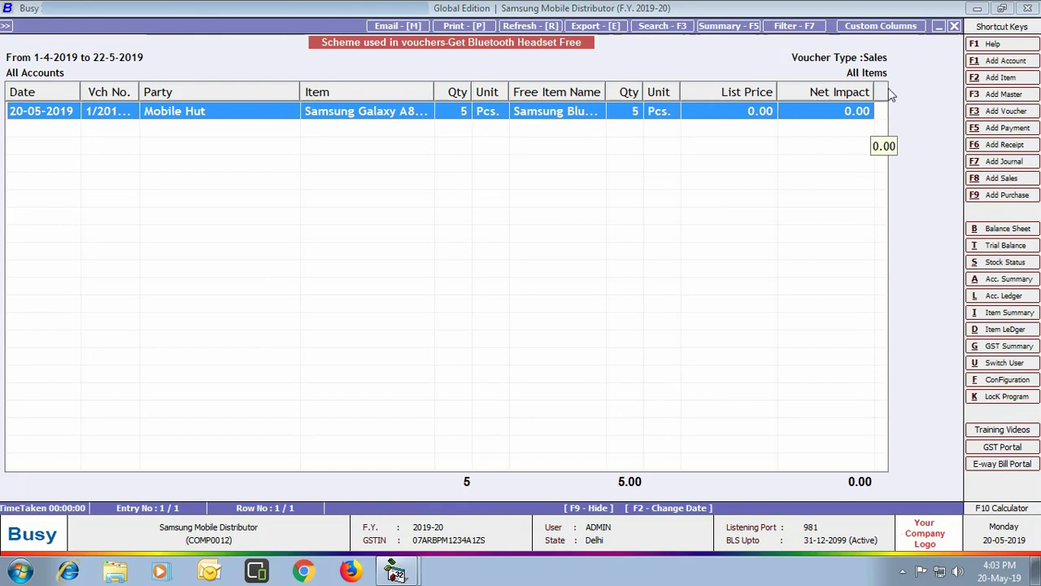
{"action": "left_click", "coordinate": [954, 30]}
{"action": "left_click", "coordinate": [952, 29]}
{"action": "left_click", "coordinate": [311, 295]}
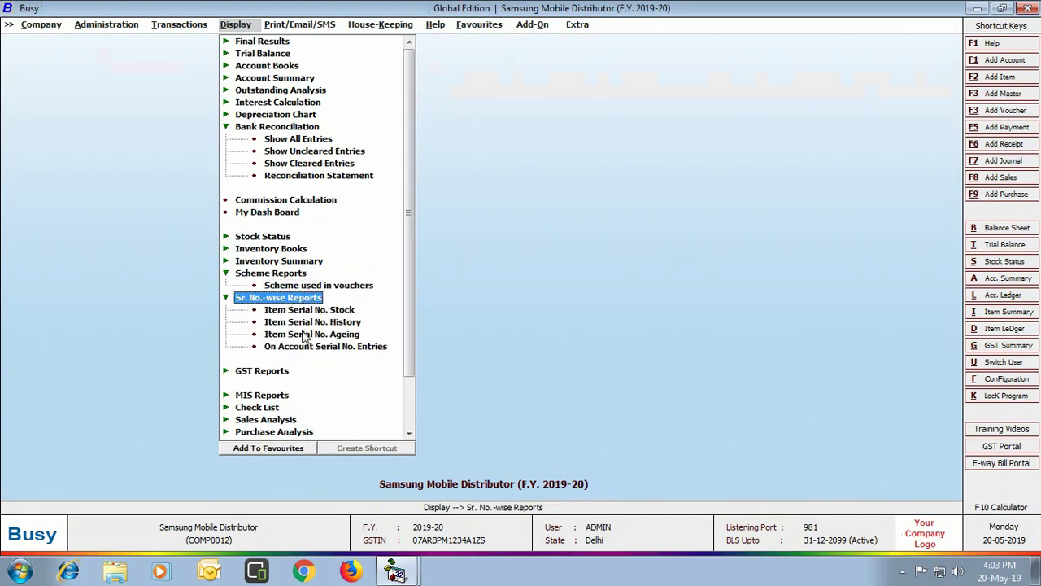
{"action": "left_click", "coordinate": [348, 323]}
{"action": "key", "text": "Return"}
{"action": "type", "text": "0945178901276543"}
{"action": "key", "text": "Return"}
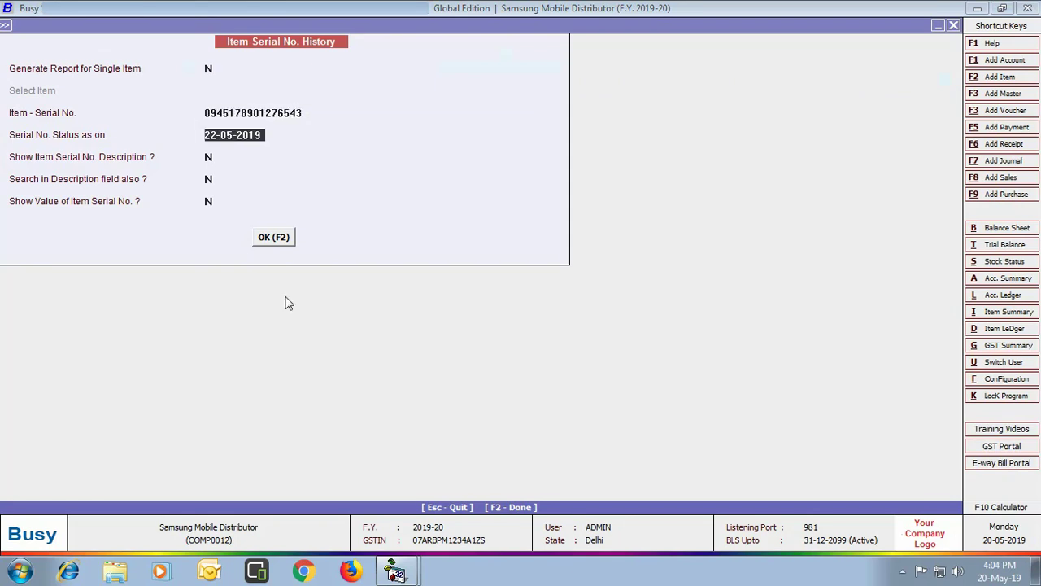
{"action": "key", "text": "Return"}
{"action": "key", "text": "Return"}
{"action": "key", "text": "Return"}
{"action": "key", "text": "Return"}
{"action": "key", "text": "Return"}
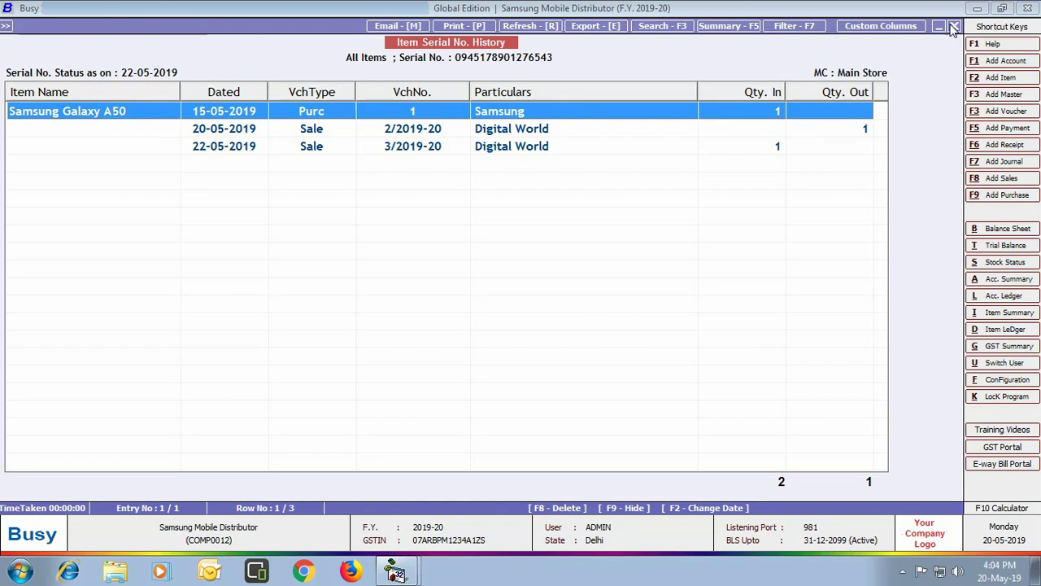
{"action": "left_click", "coordinate": [952, 27]}
{"action": "left_click", "coordinate": [950, 25]}
{"action": "left_click", "coordinate": [274, 396]}
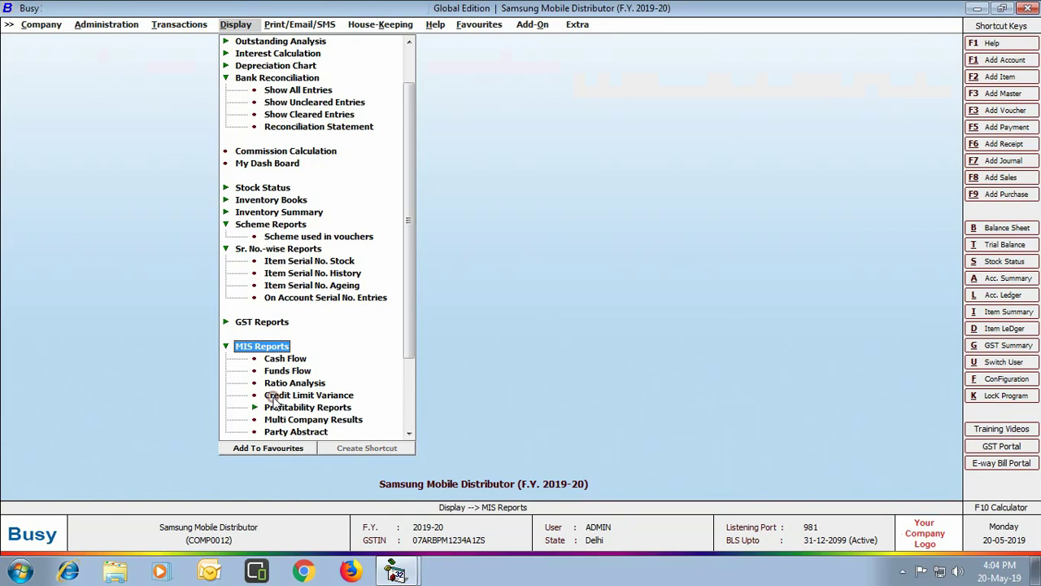
Show the Credit Limit Variance report for all accounts and heads, then close it
{"action": "left_click", "coordinate": [333, 395]}
{"action": "left_click", "coordinate": [417, 312]}
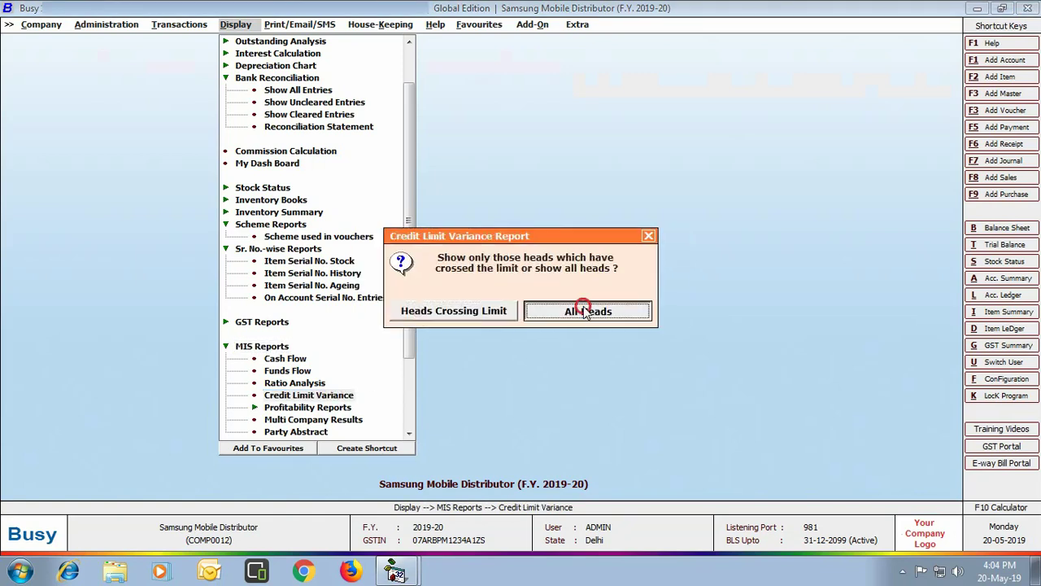
{"action": "left_click", "coordinate": [579, 310]}
{"action": "key", "text": "F2"}
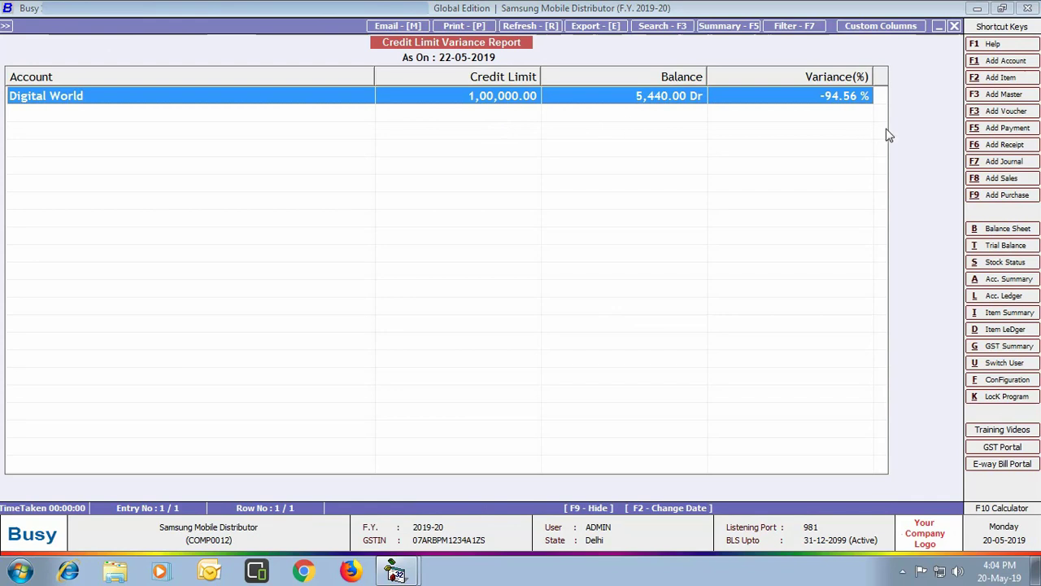
{"action": "key", "text": "Escape"}
{"action": "key", "text": "Escape"}
{"action": "key", "text": "Escape"}
{"action": "key", "text": "Escape"}
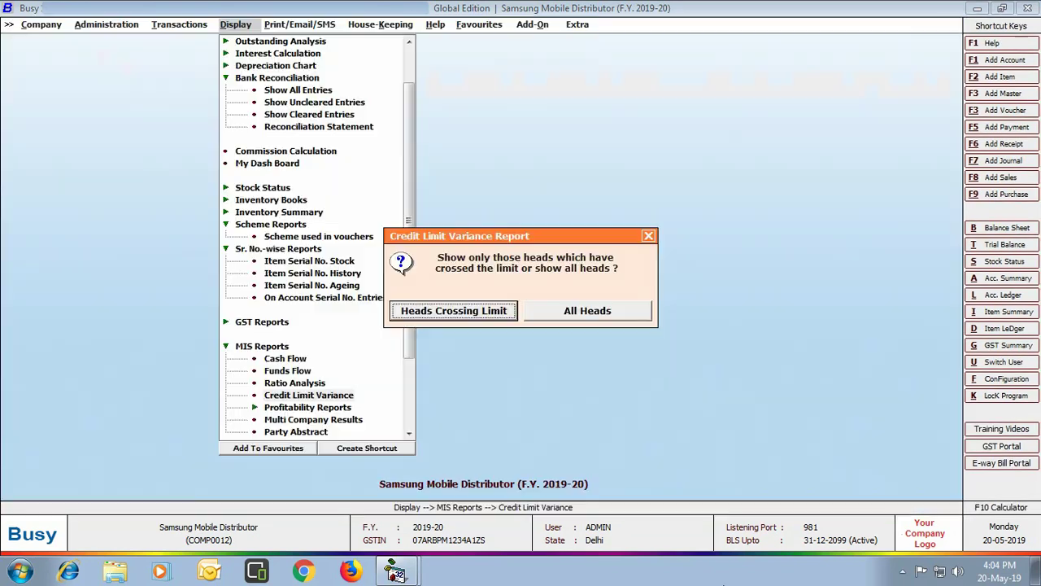